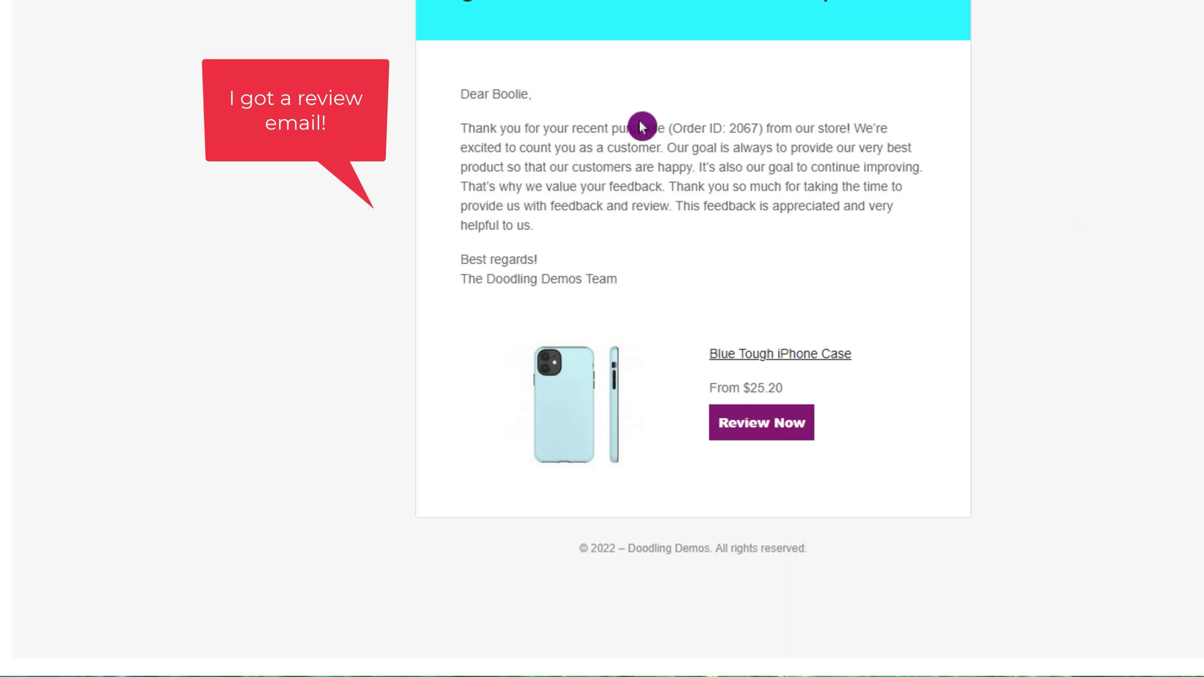
# Follow the reminder email's Review Now link to the Blue Tough iPhone Case review form
pyautogui.click(759, 432)
pyautogui.scroll(-5, 941, 179)
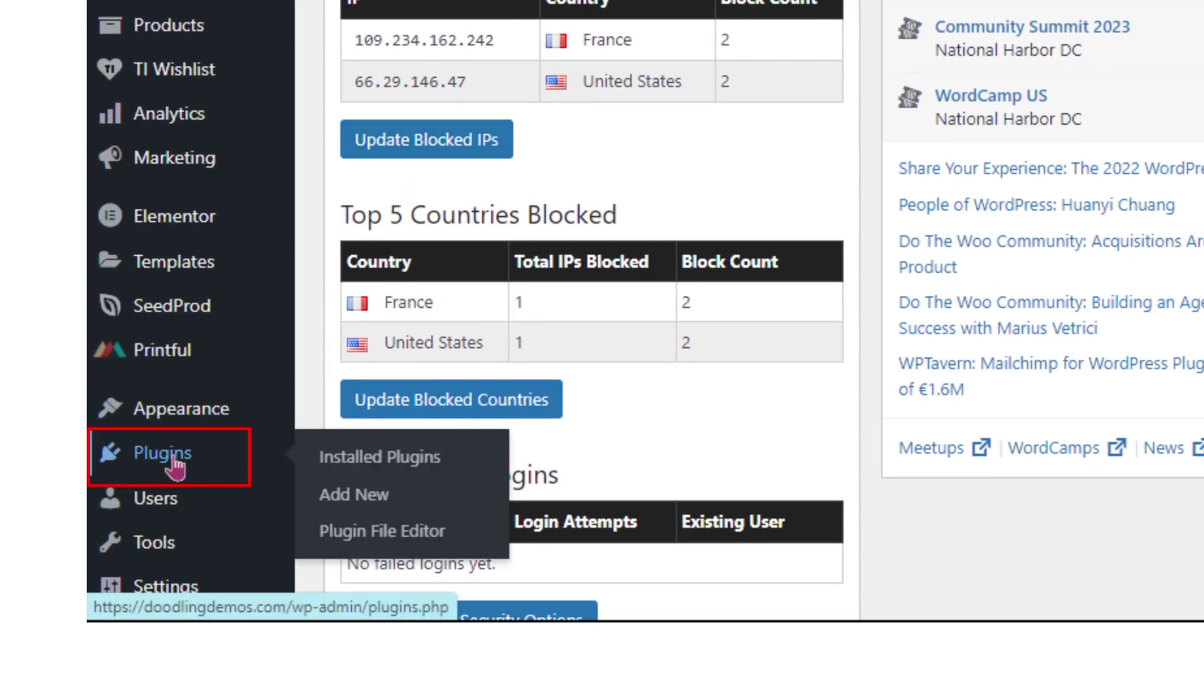
# Search the plugin directory for 'photo reviews', then install and activate Photo Reviews for WooCommerce
pyautogui.click(176, 467)
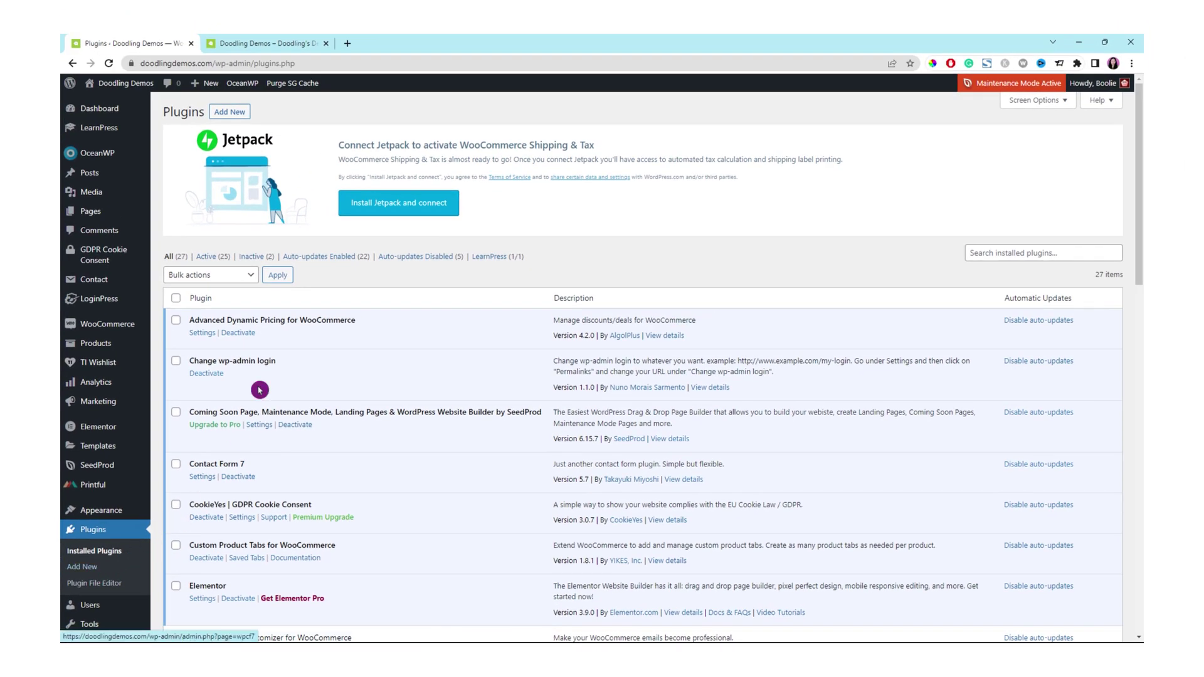
pyautogui.click(233, 115)
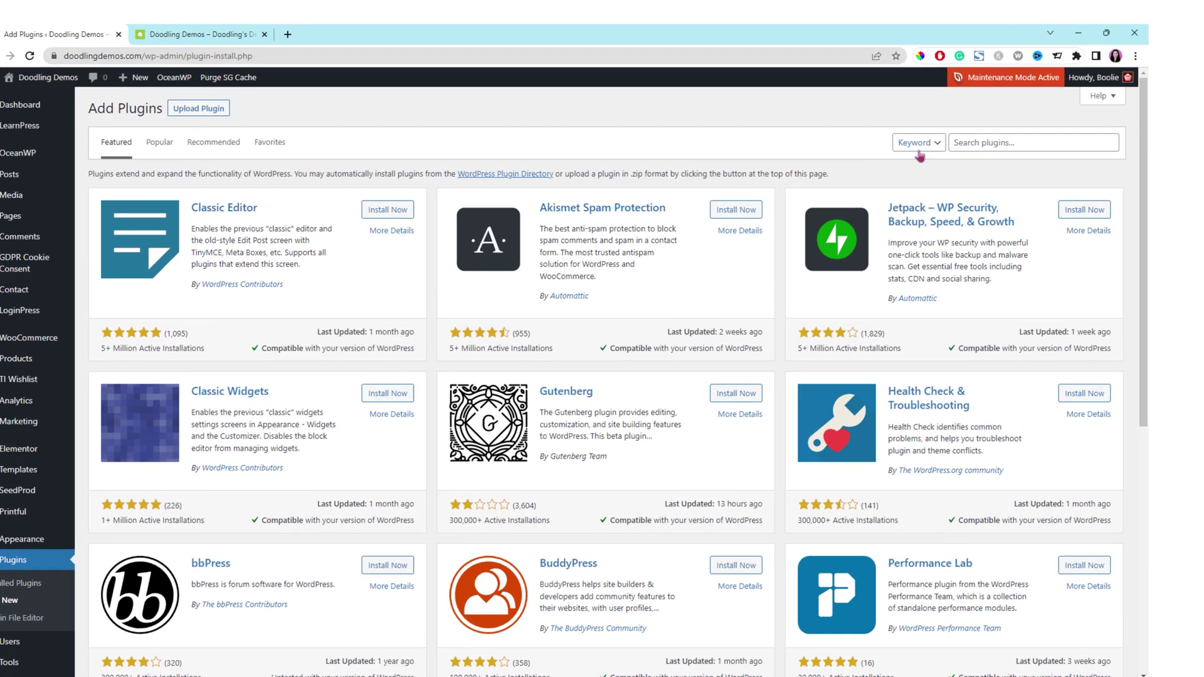
pyautogui.click(1004, 143)
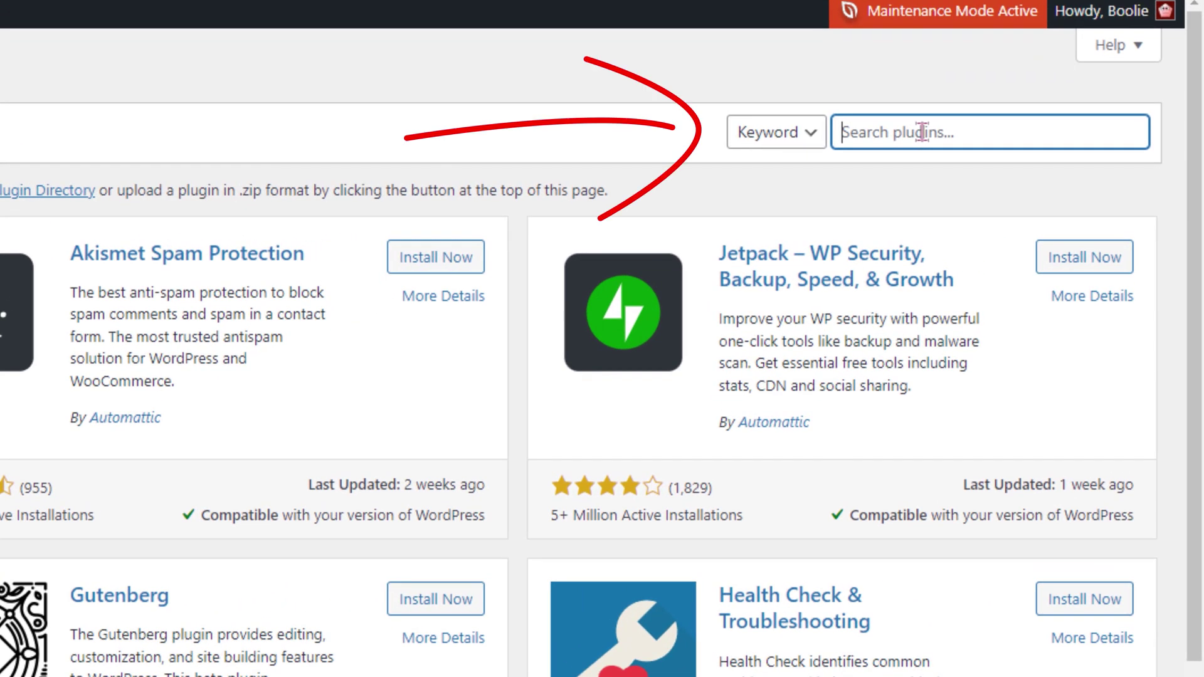
pyautogui.write('photo reviews')
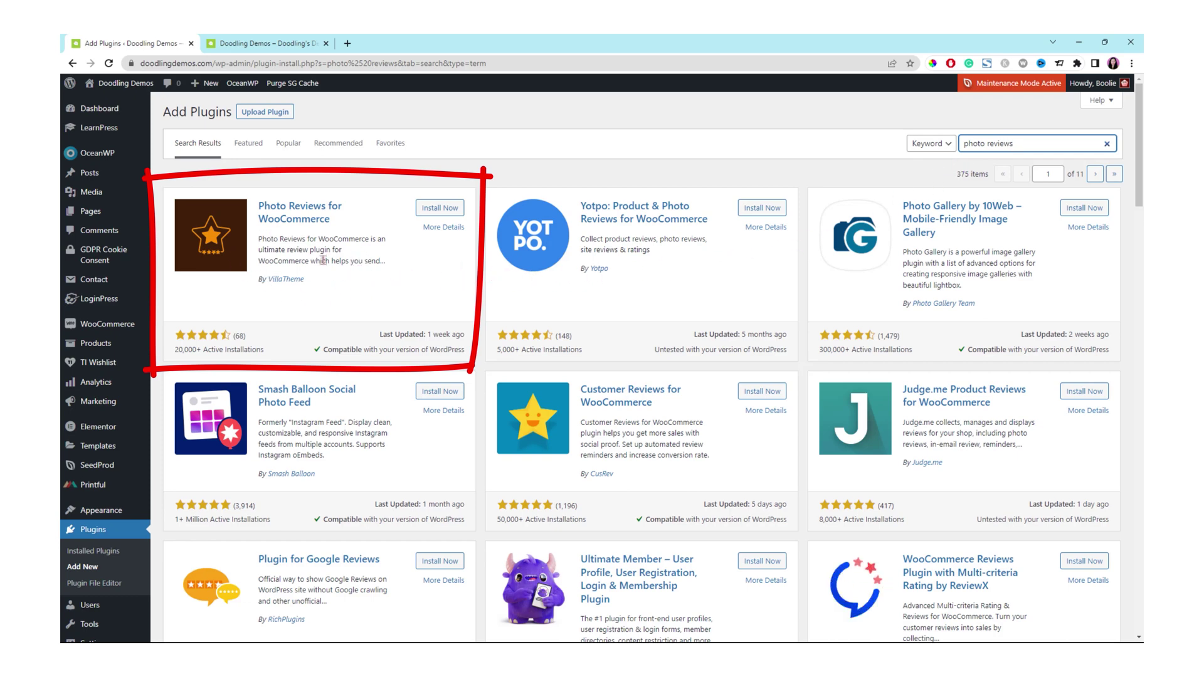
pyautogui.click(444, 212)
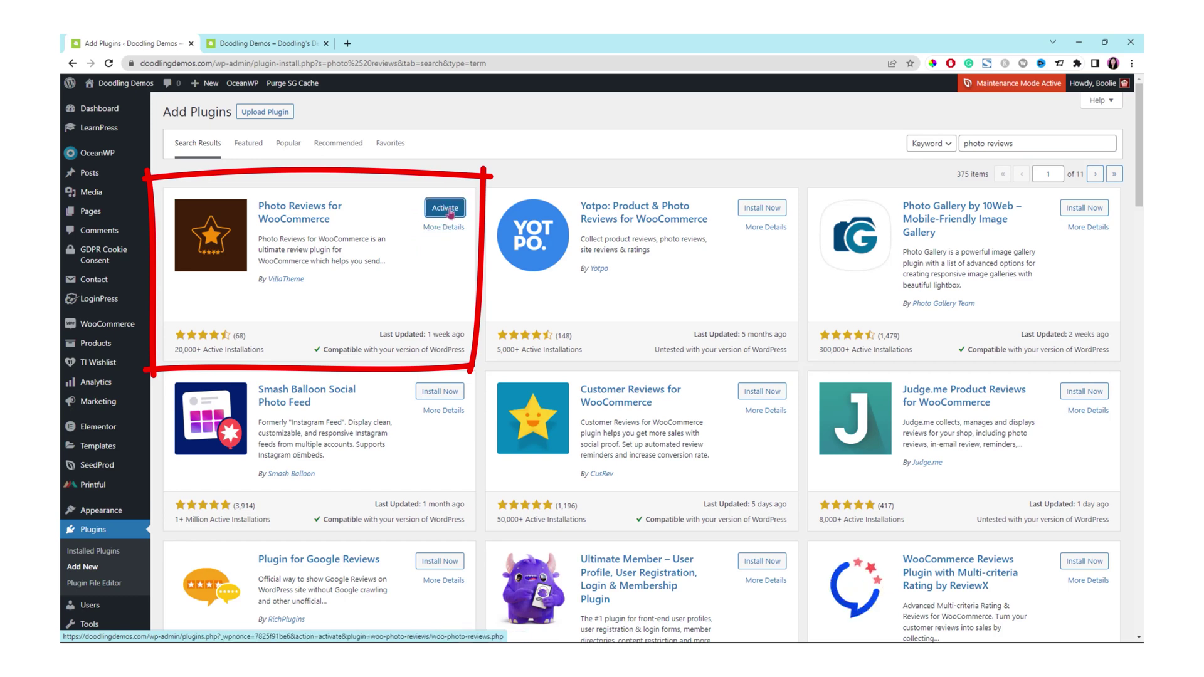
pyautogui.click(446, 209)
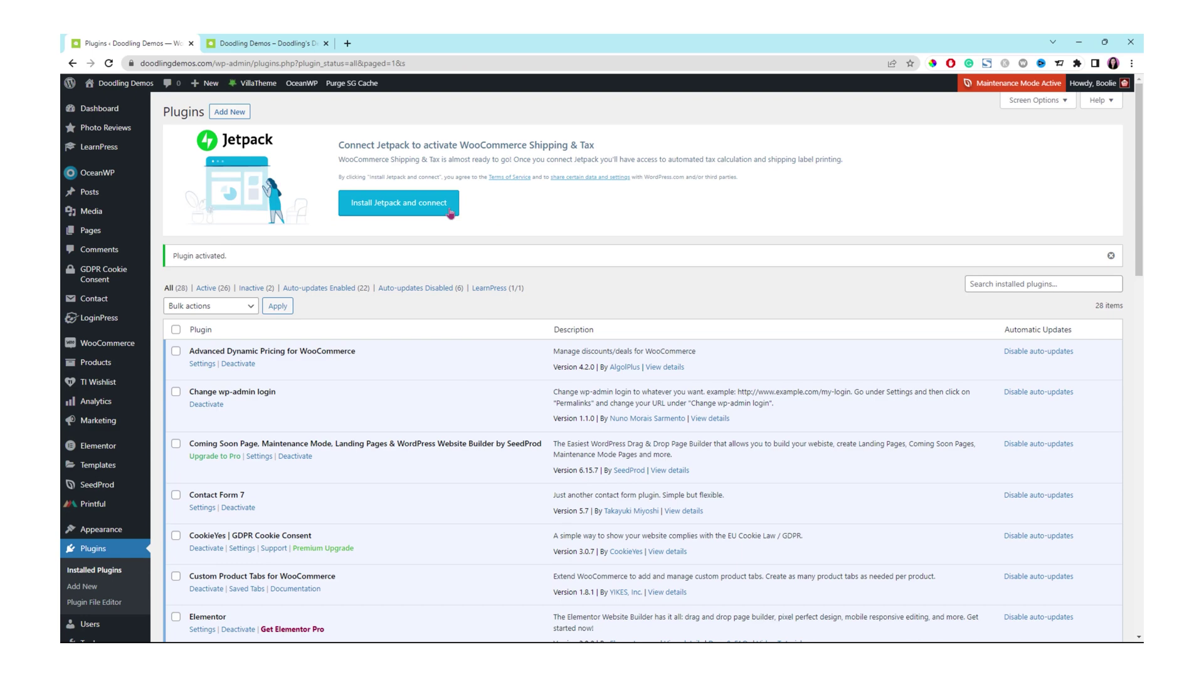
# Open Photo Reviews for WooCommerce's Settings from the Installed Plugins list
pyautogui.scroll(-15, 417, 264)
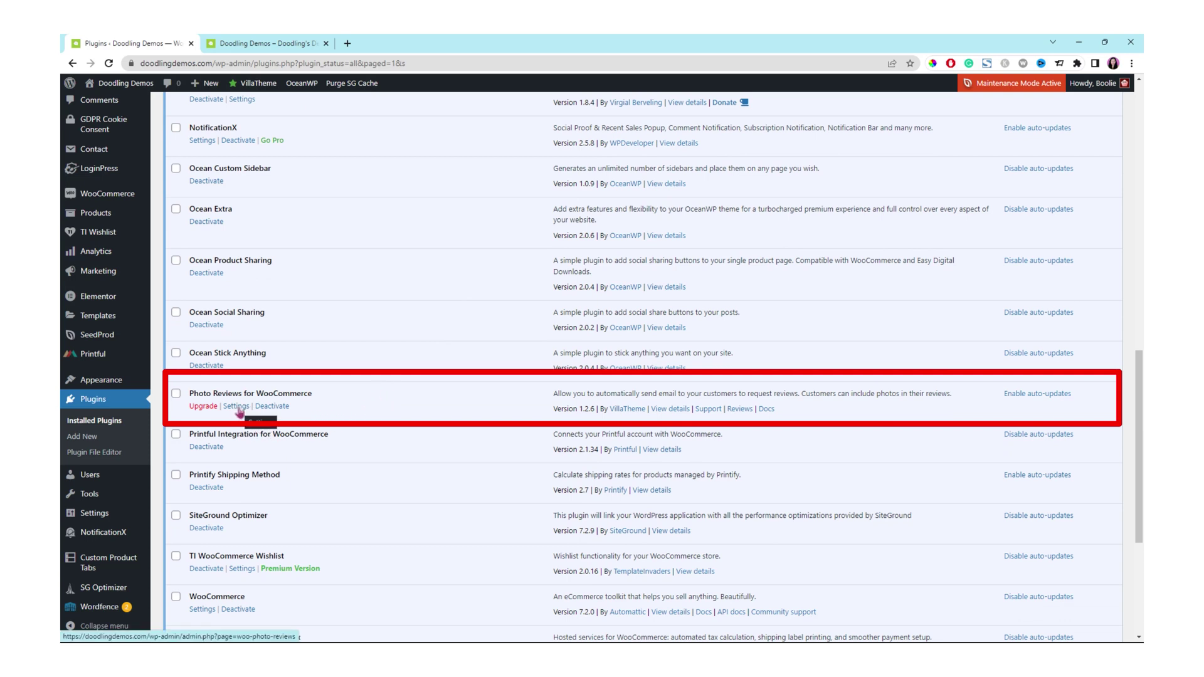
pyautogui.click(237, 407)
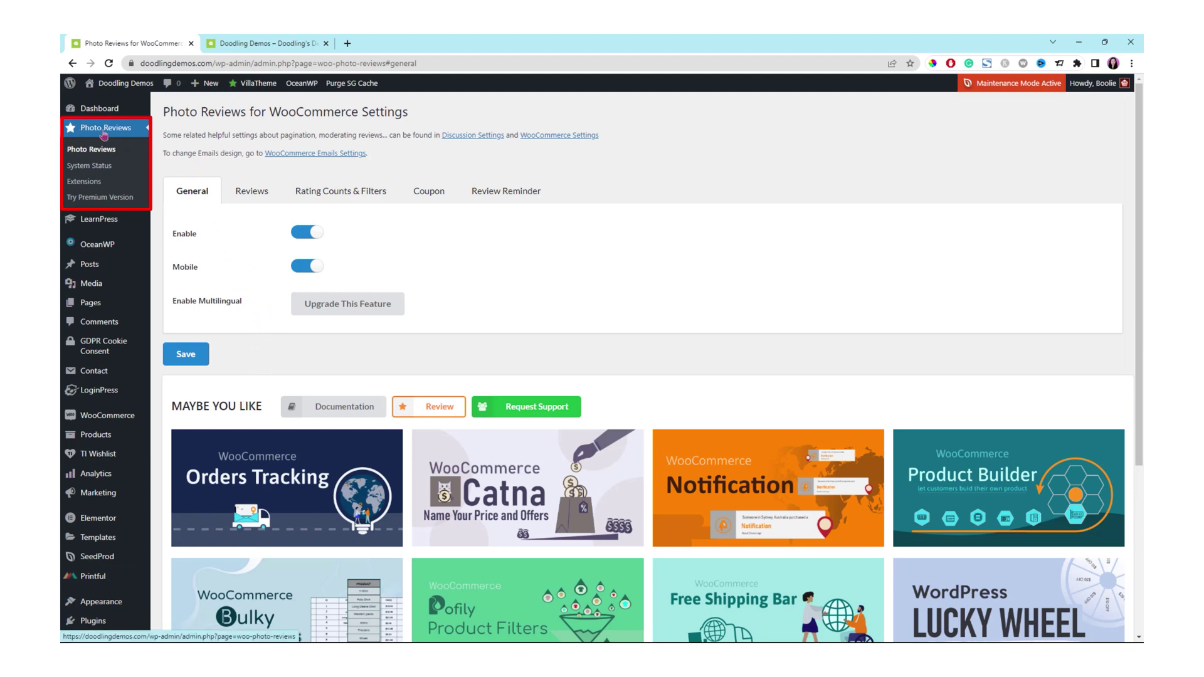
# Save the General settings with Enable and Mobile on, then go to the Reviews settings
pyautogui.moveTo(108, 110)
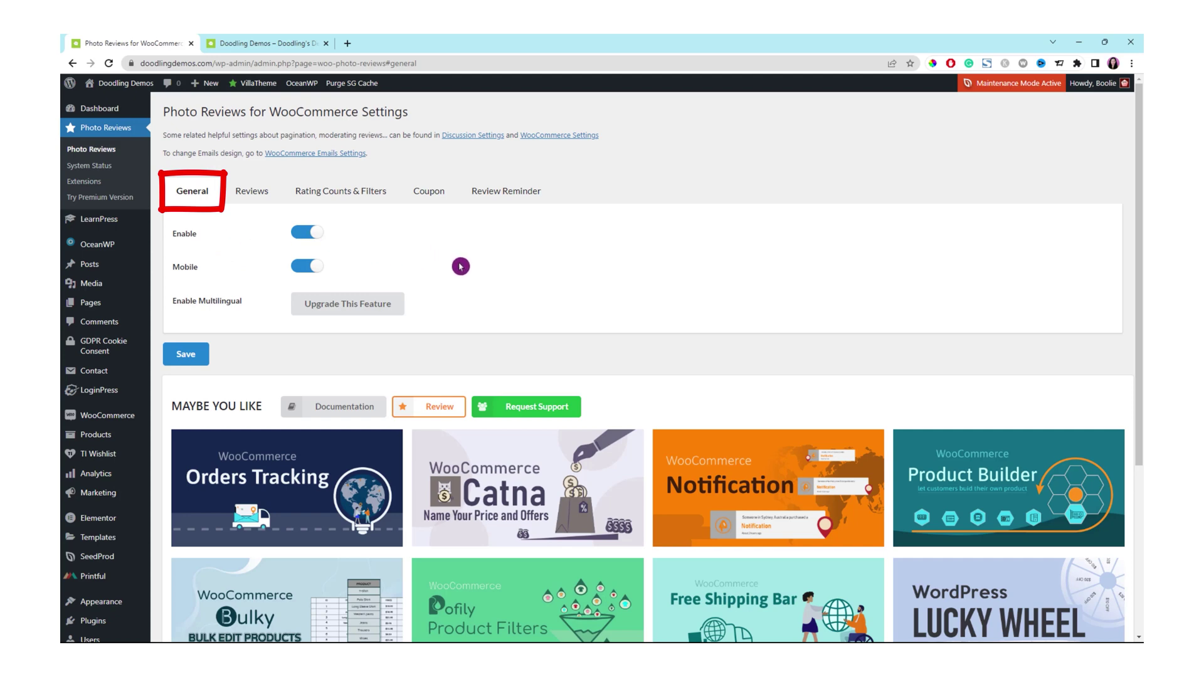
pyautogui.click(186, 358)
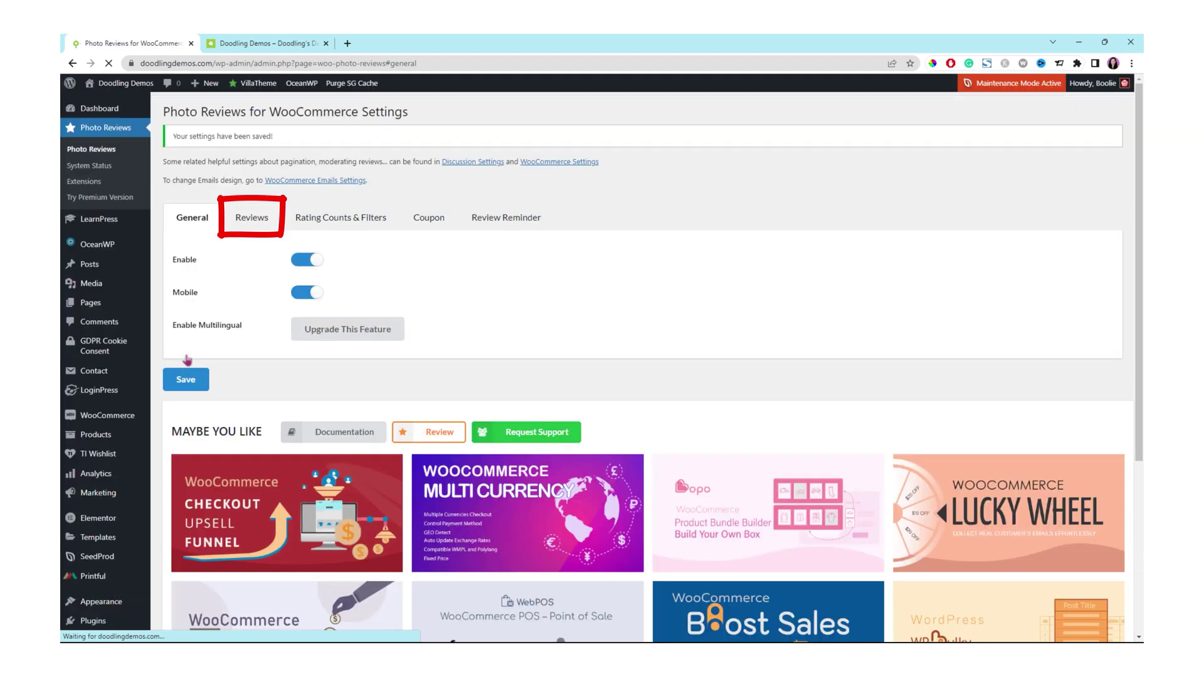
pyautogui.click(250, 220)
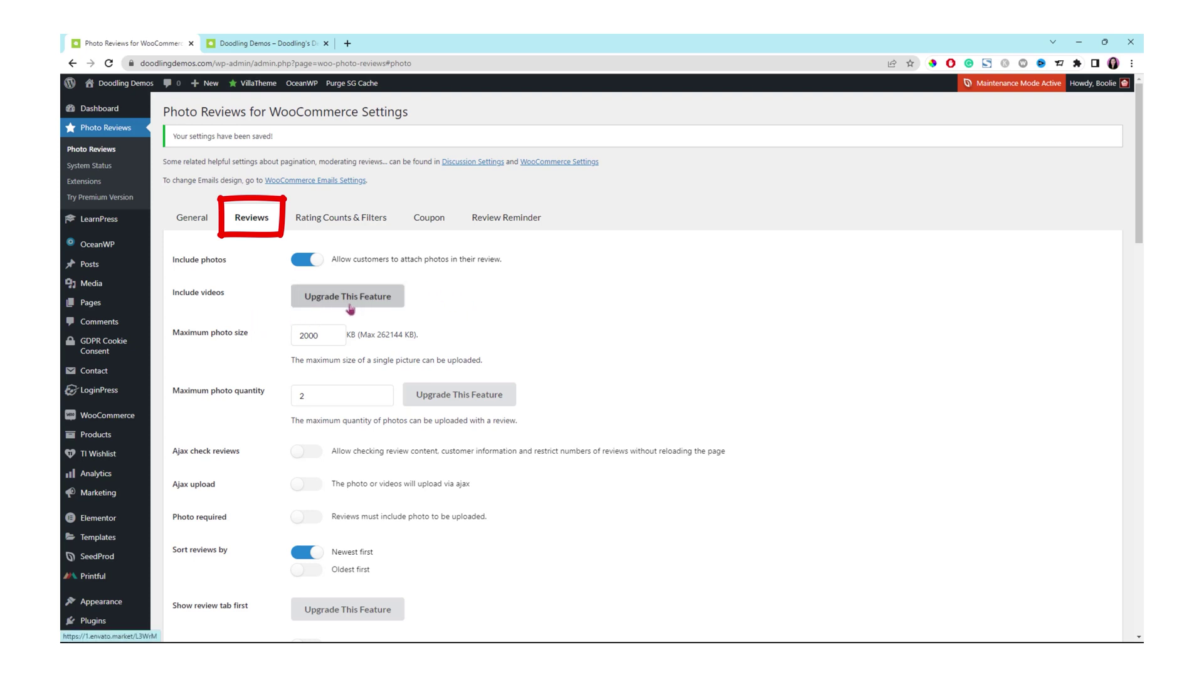
pyautogui.scroll(-1, 491, 315)
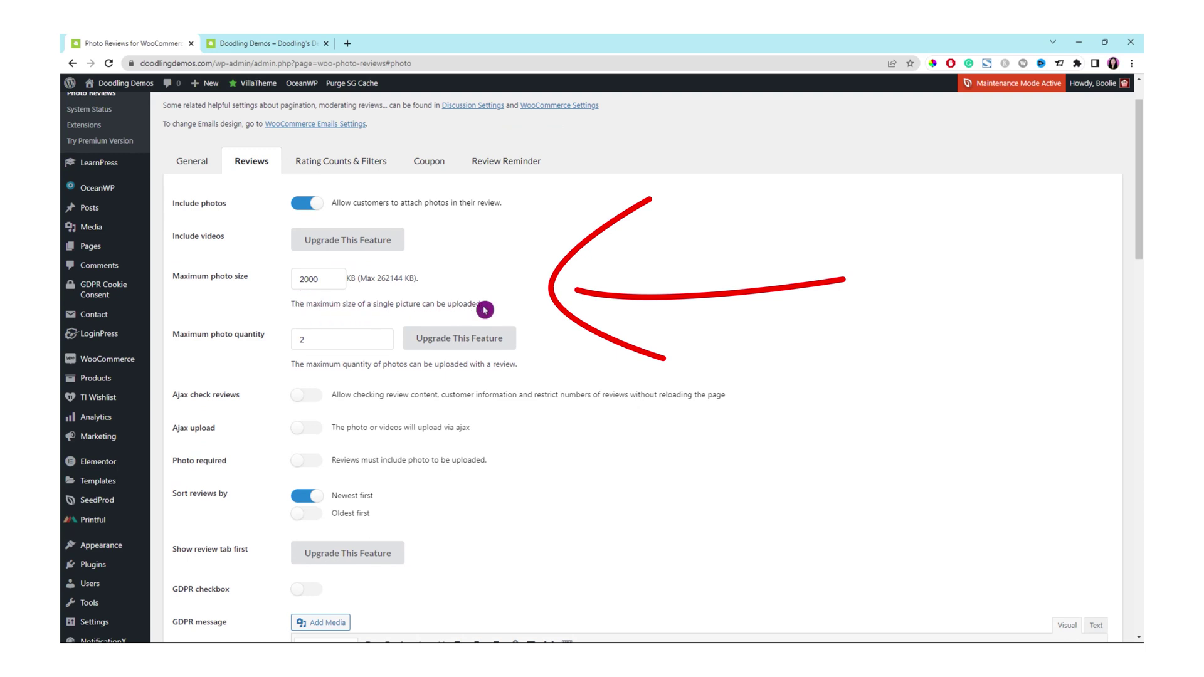
pyautogui.scroll(-1, 553, 309)
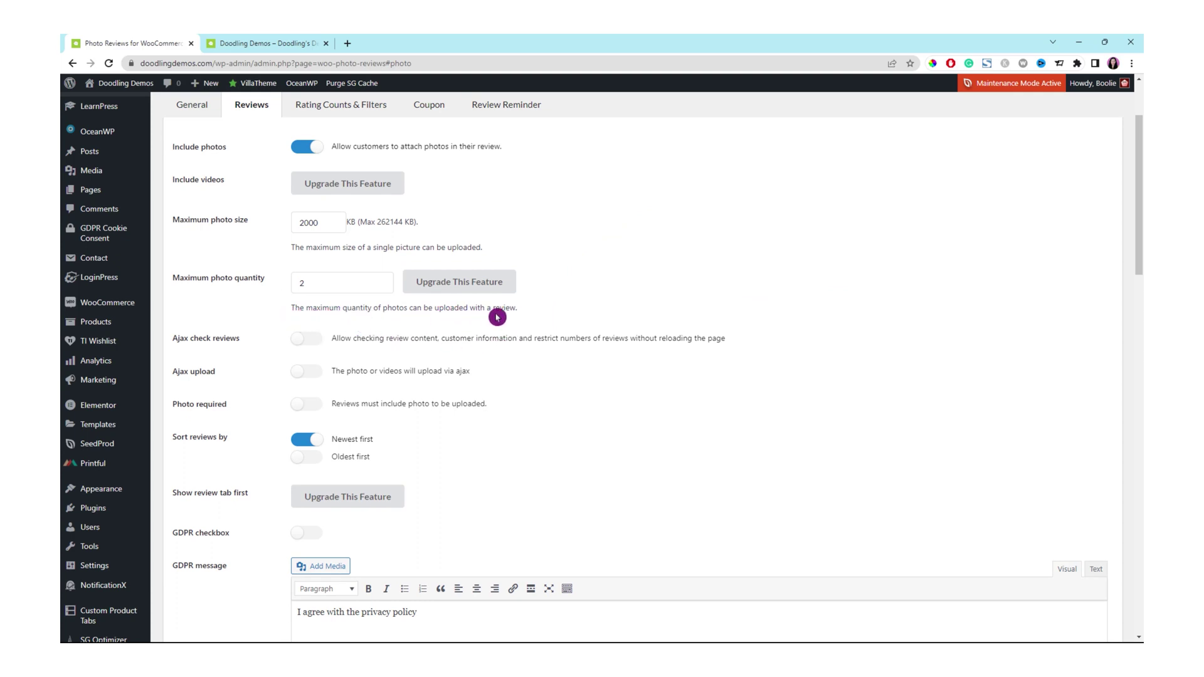
pyautogui.scroll(-1, 535, 319)
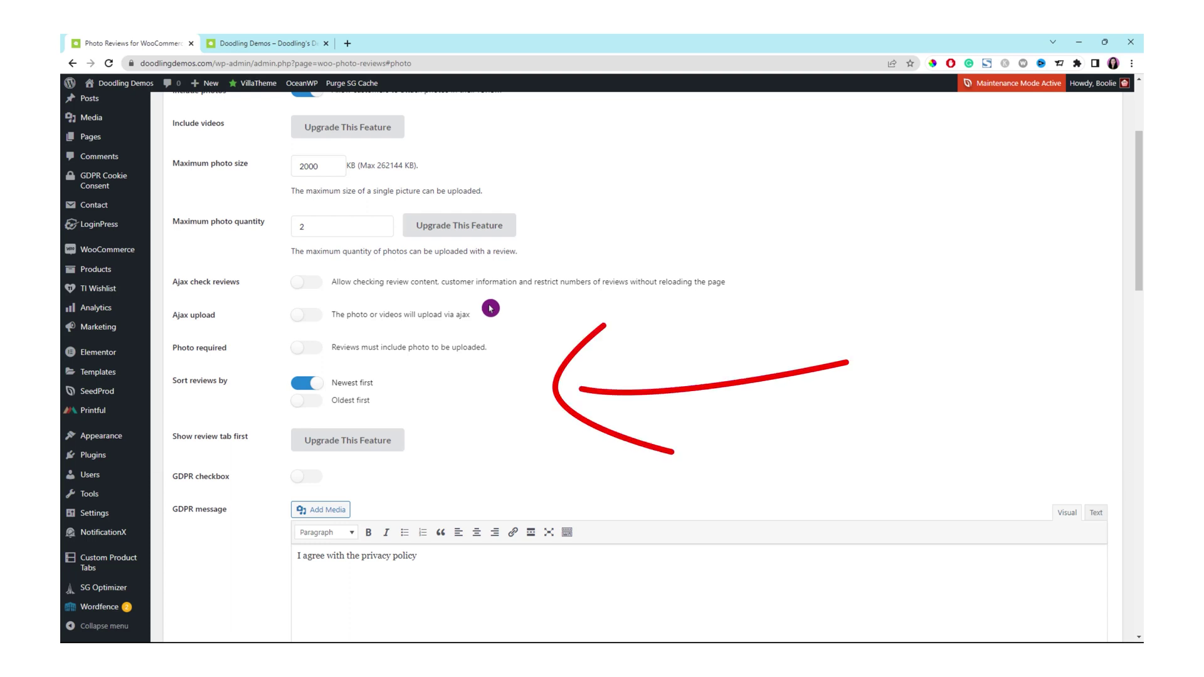
pyautogui.scroll(-1, 496, 324)
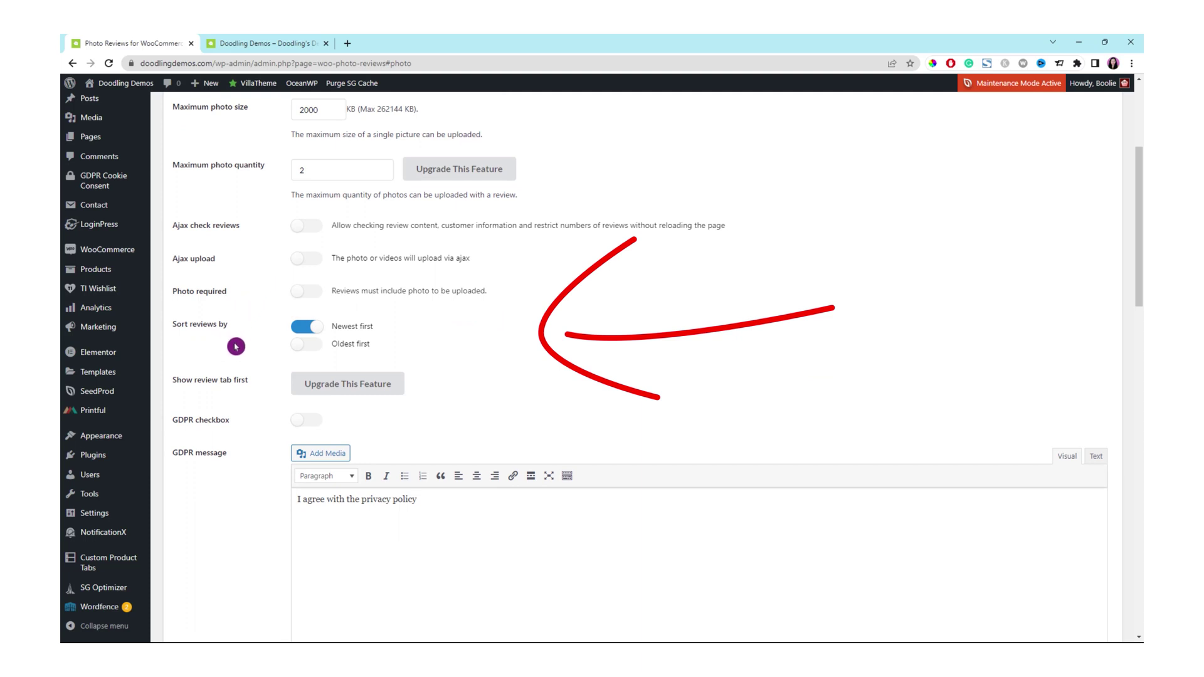
pyautogui.scroll(-4, 592, 309)
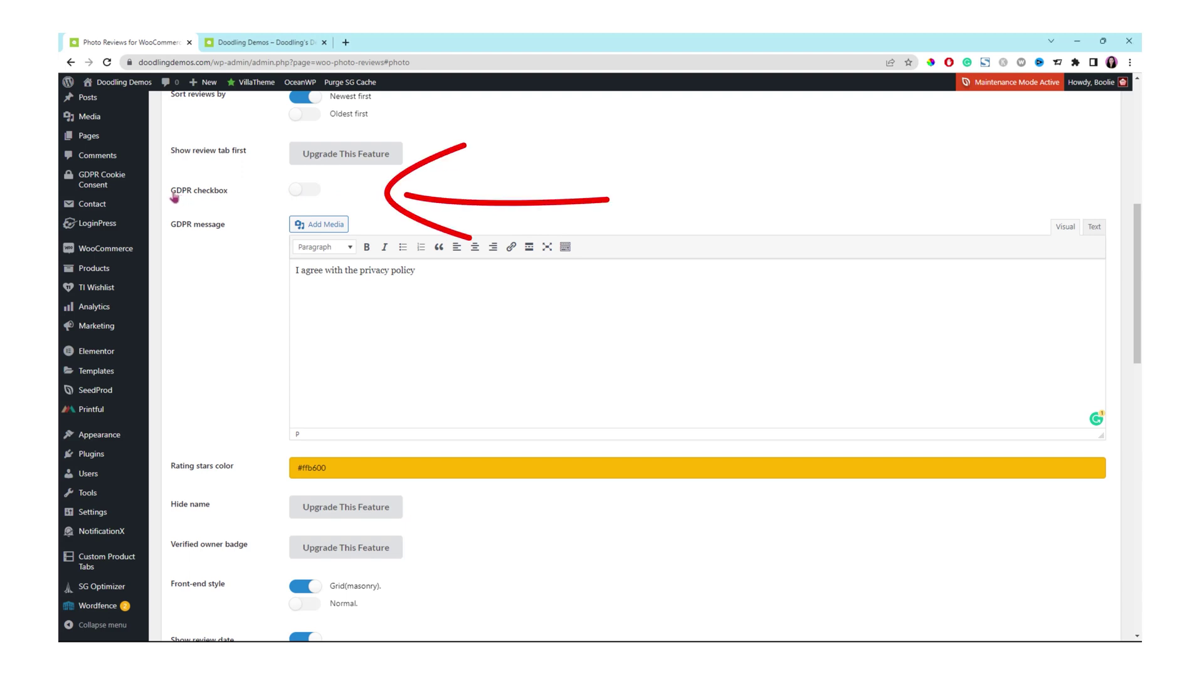
# Enable the GDPR checkbox and link 'privacy policy' in its message to the Privacy Policy page
pyautogui.moveTo(180, 197); pyautogui.dragTo(303, 197)
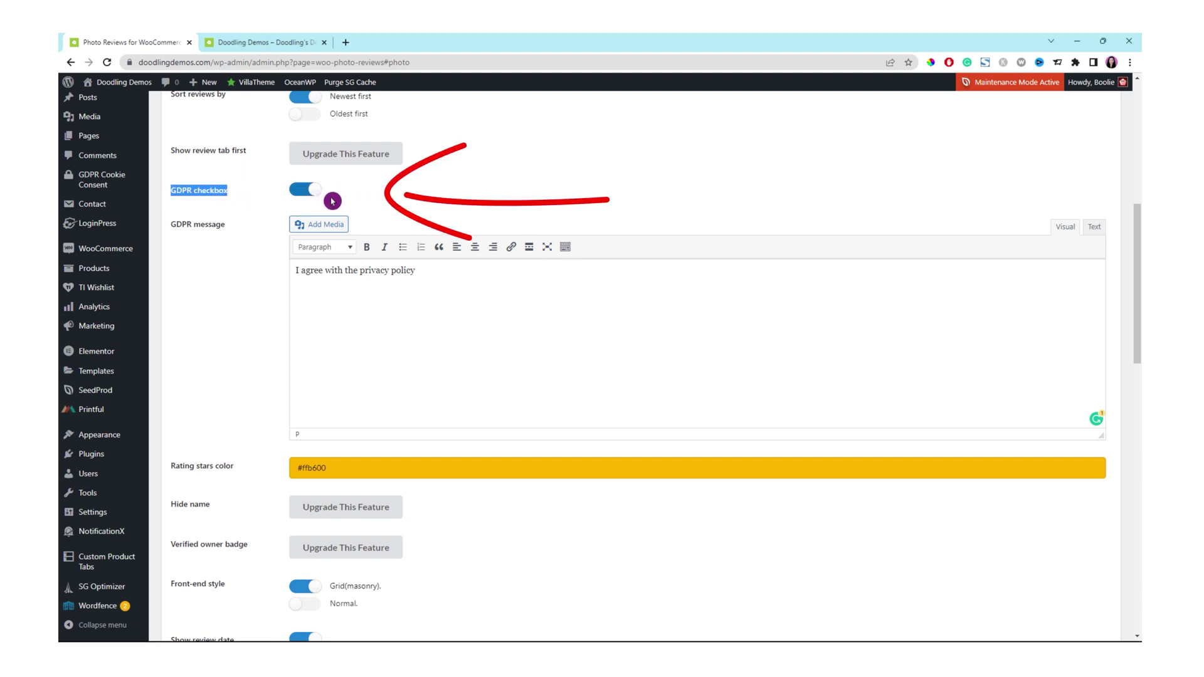
pyautogui.click(417, 273)
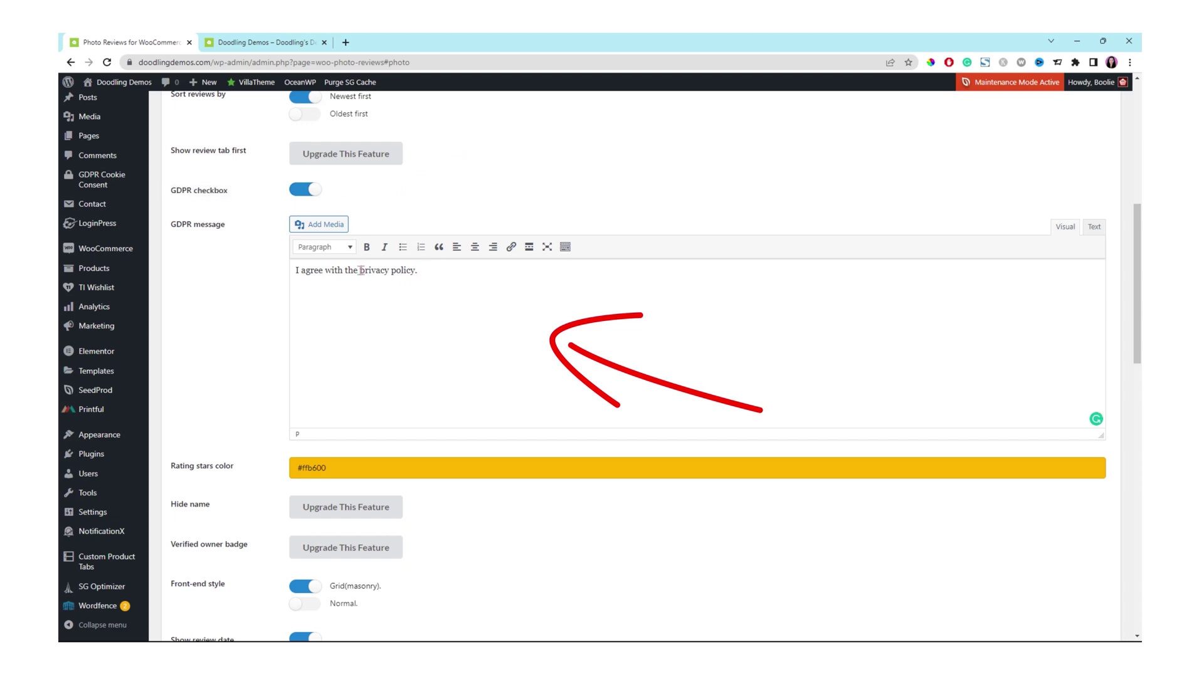
pyautogui.moveTo(359, 272); pyautogui.dragTo(399, 272)
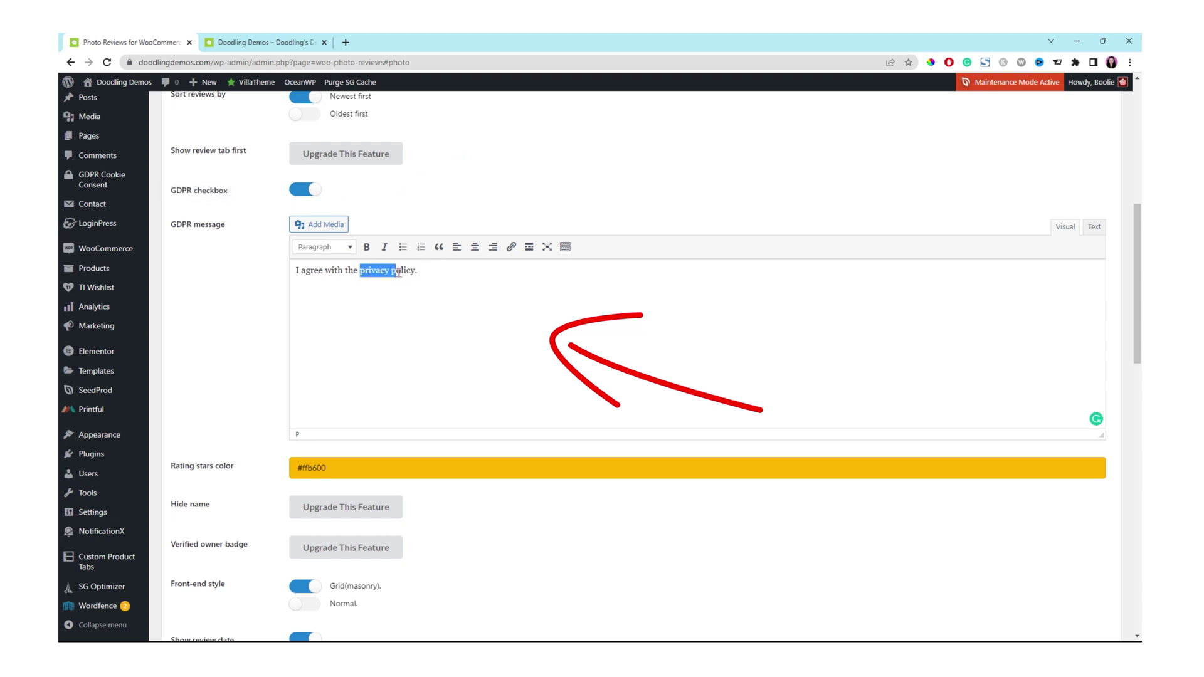
pyautogui.click(511, 248)
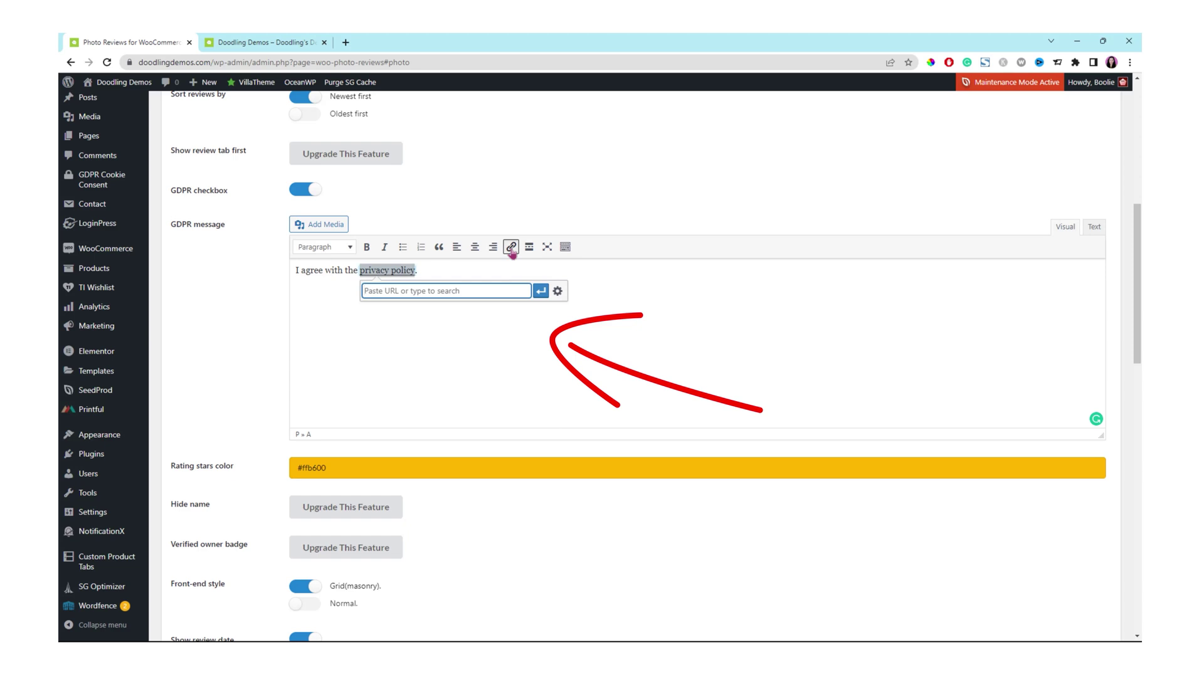
pyautogui.write('privacy')
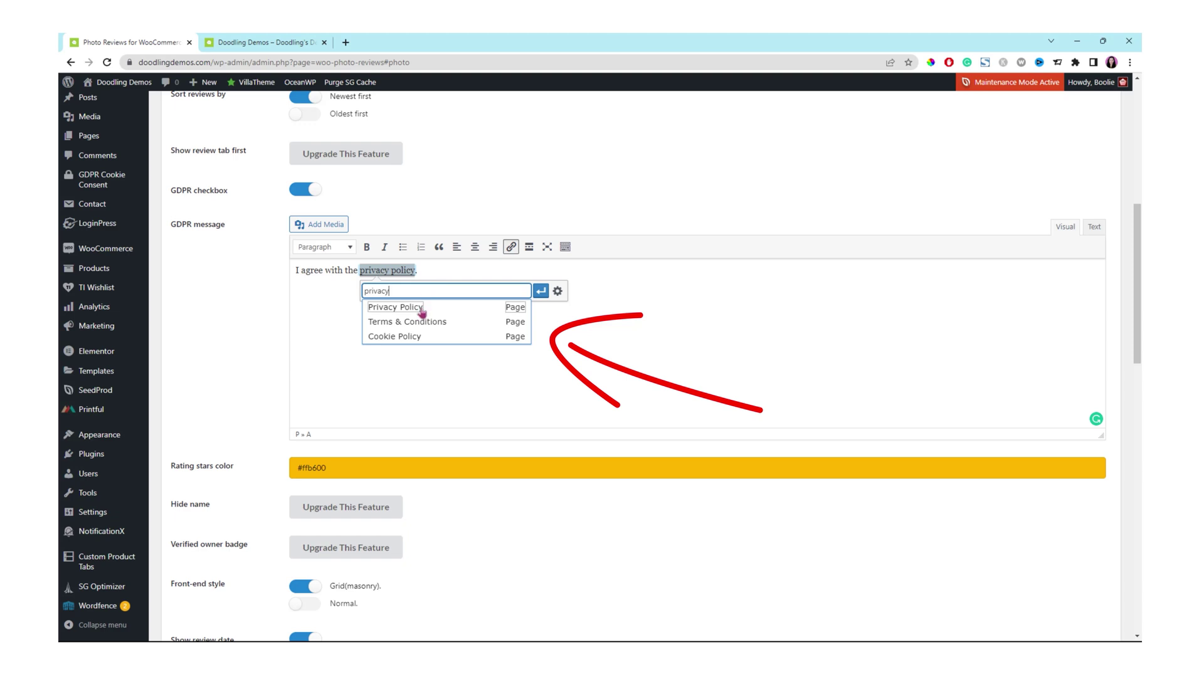
pyautogui.click(408, 315)
pyautogui.click(537, 297)
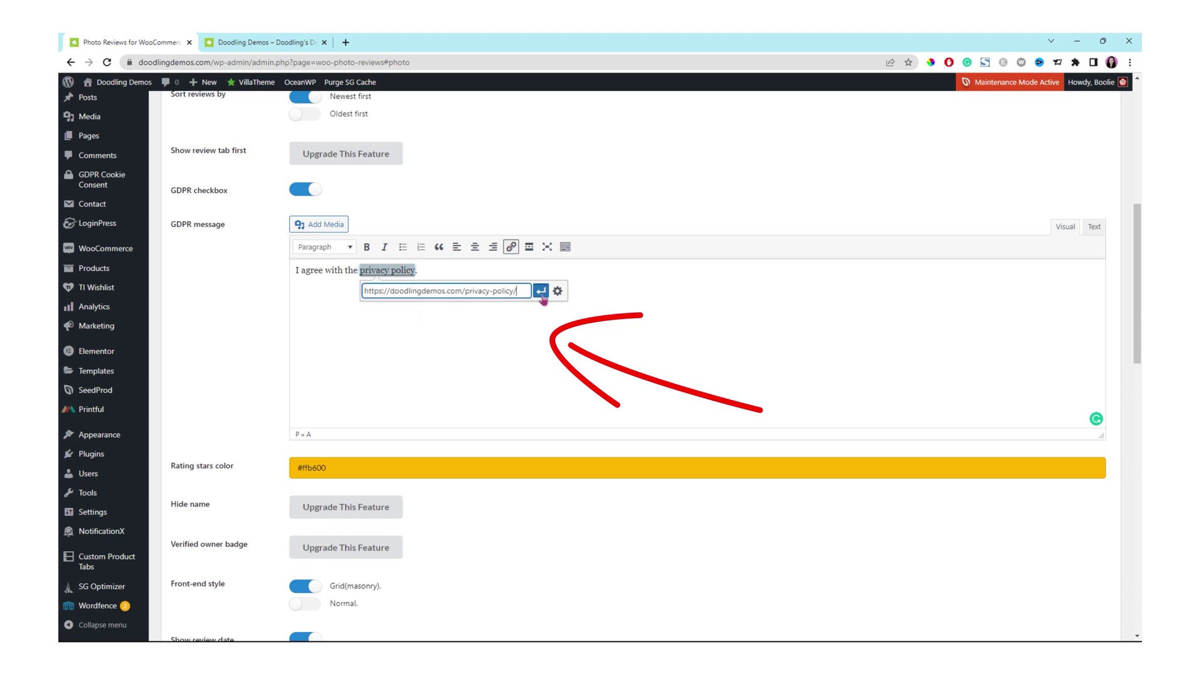
pyautogui.click(533, 296)
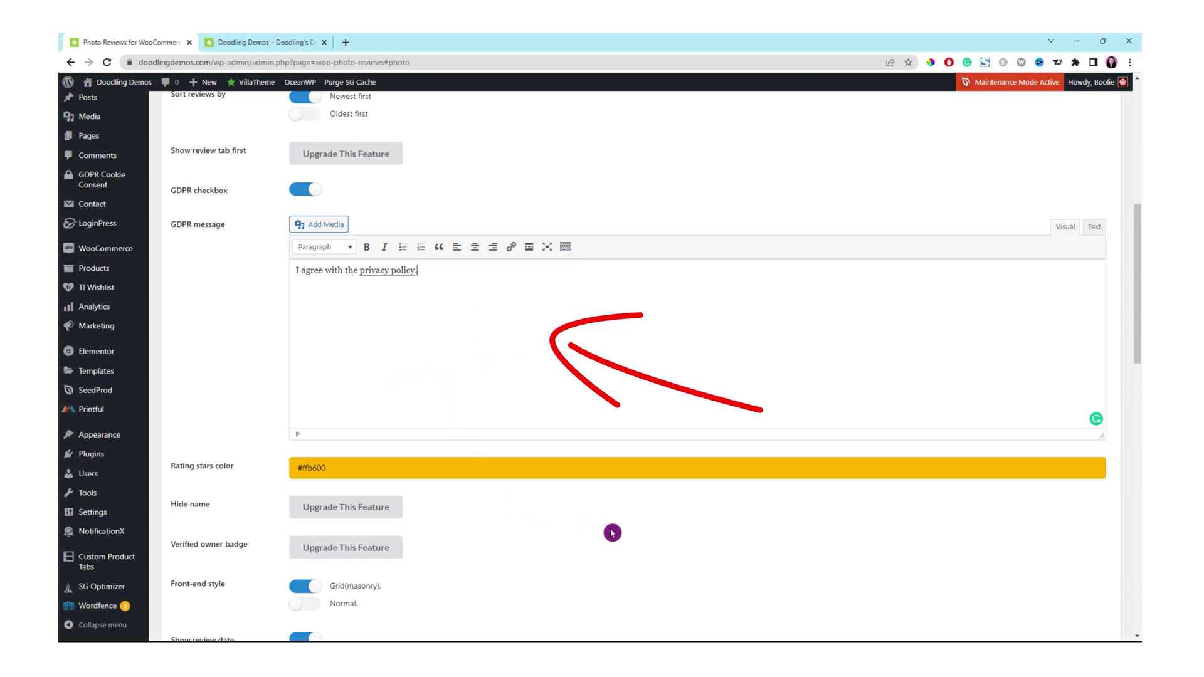
pyautogui.scroll(-2, 602, 527)
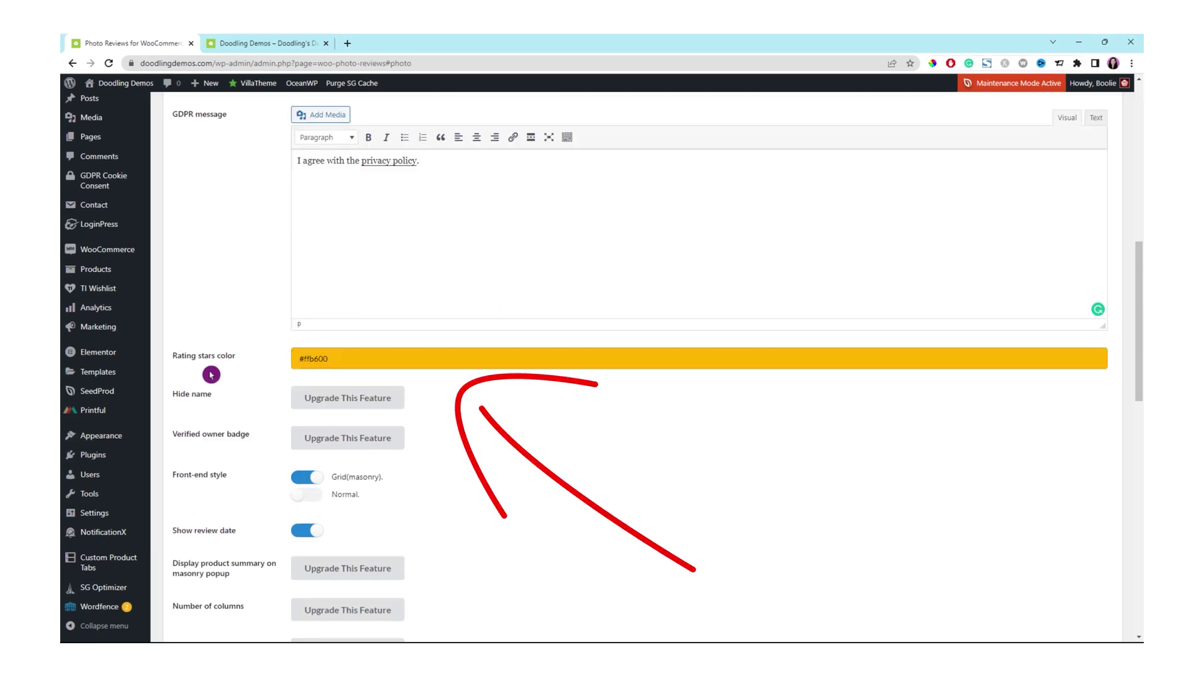
# Leave the rating star colour unchanged and save the Reviews settings
pyautogui.click(346, 361)
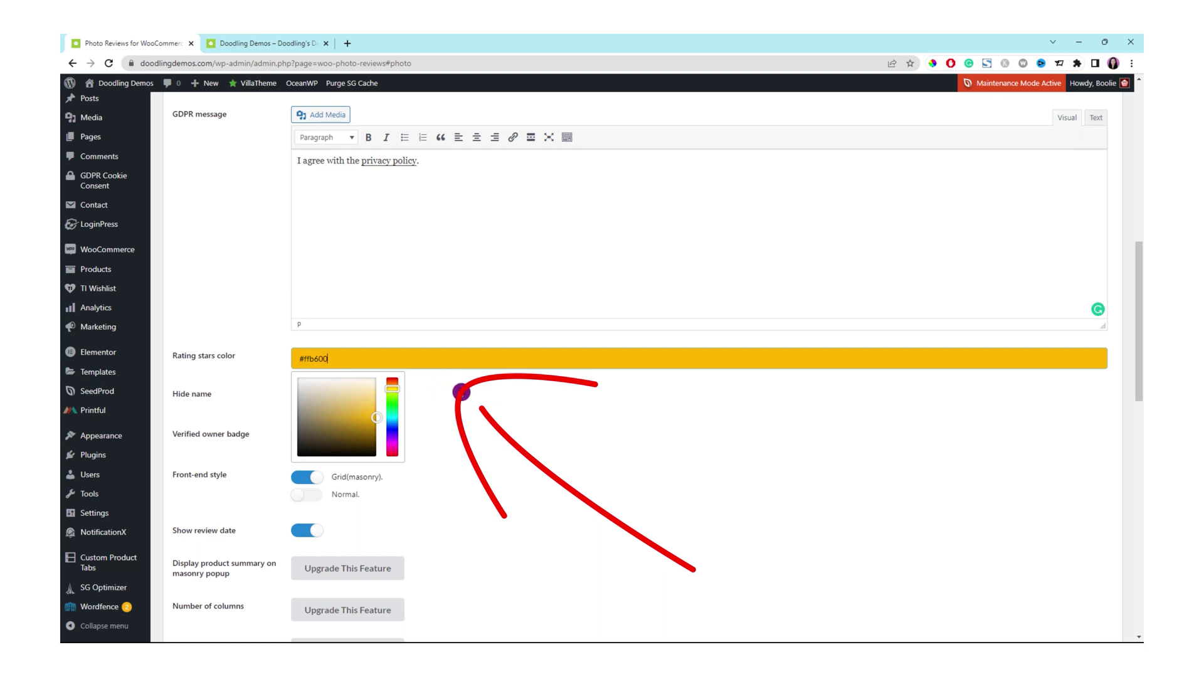
pyautogui.click(461, 393)
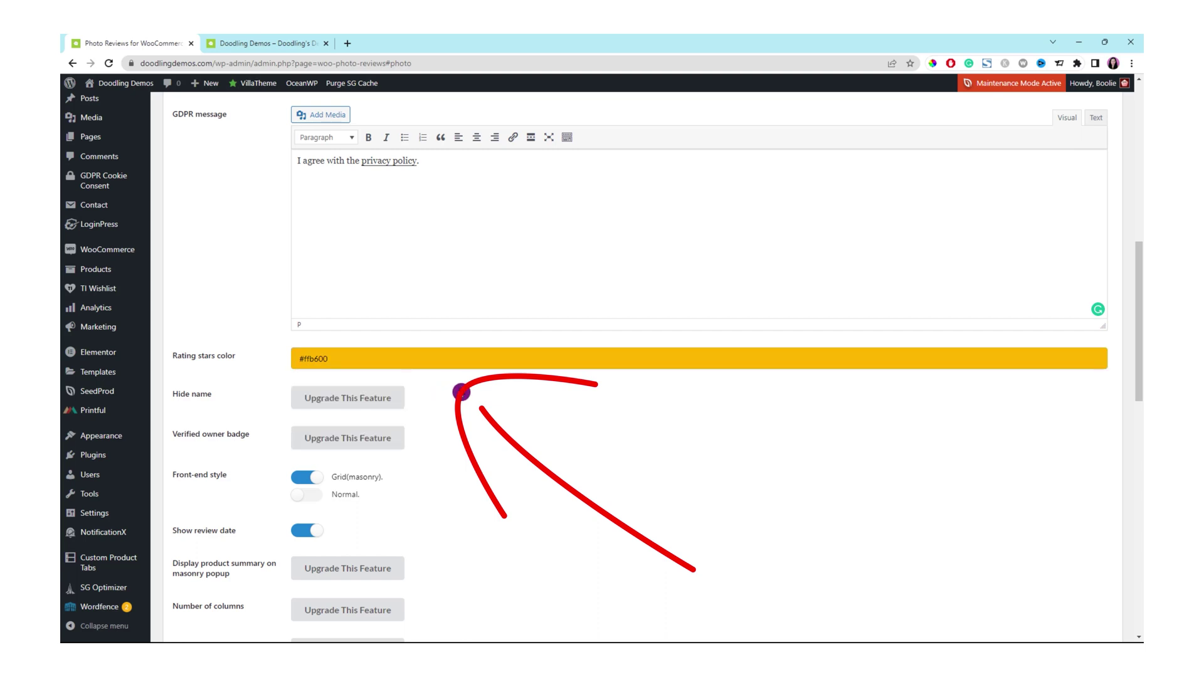
pyautogui.scroll(-1, 460, 392)
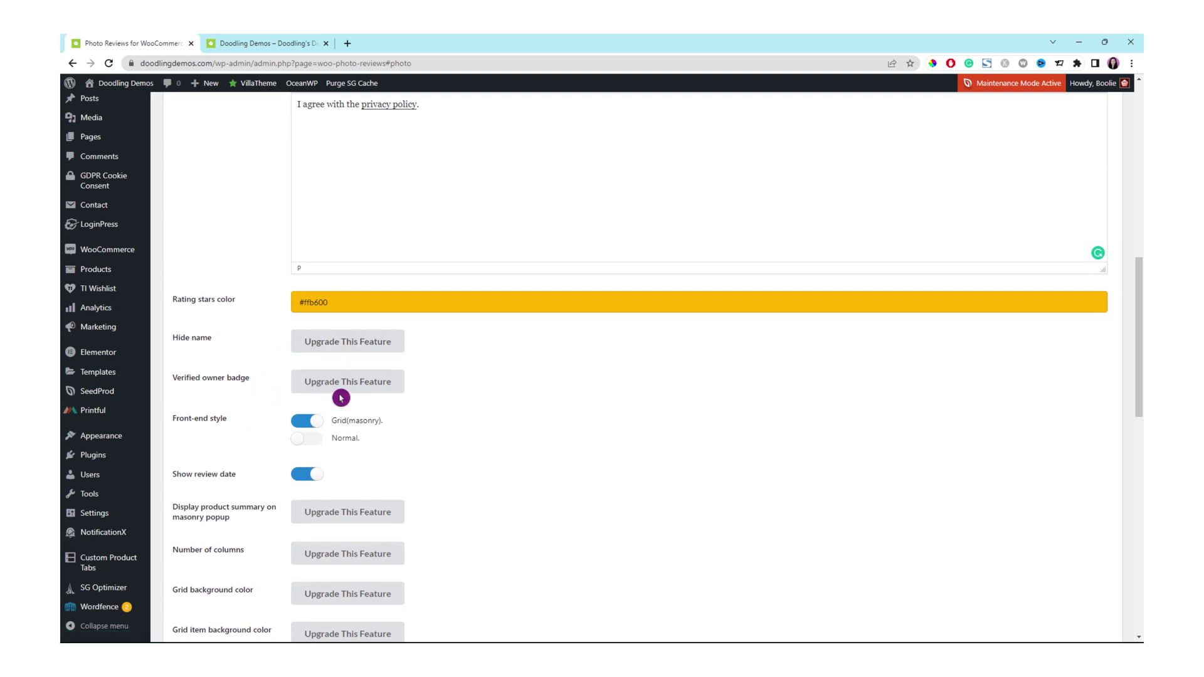
pyautogui.scroll(-2, 428, 391)
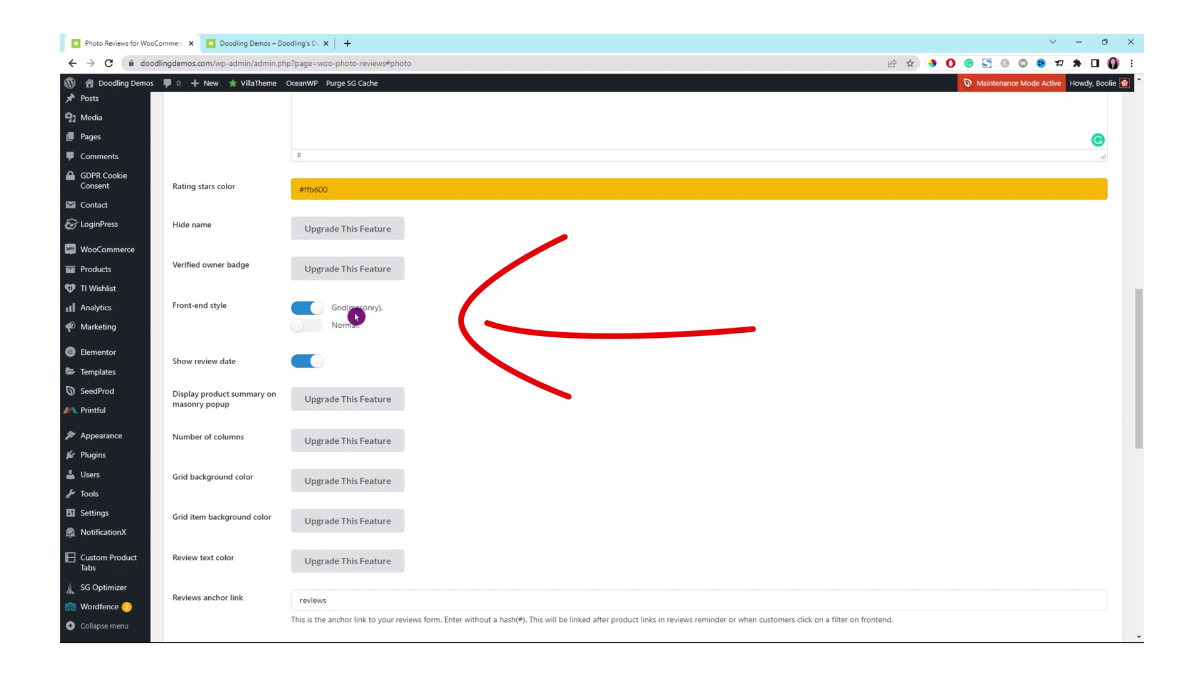
pyautogui.scroll(-1, 445, 354)
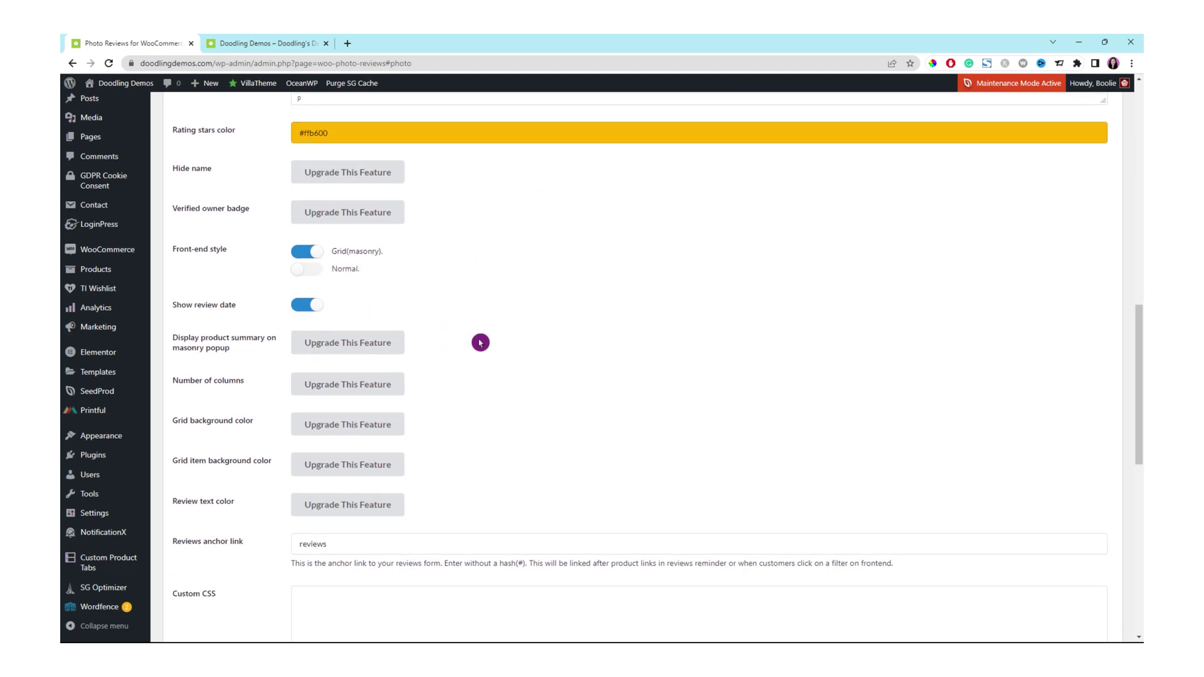
pyautogui.scroll(-3, 464, 351)
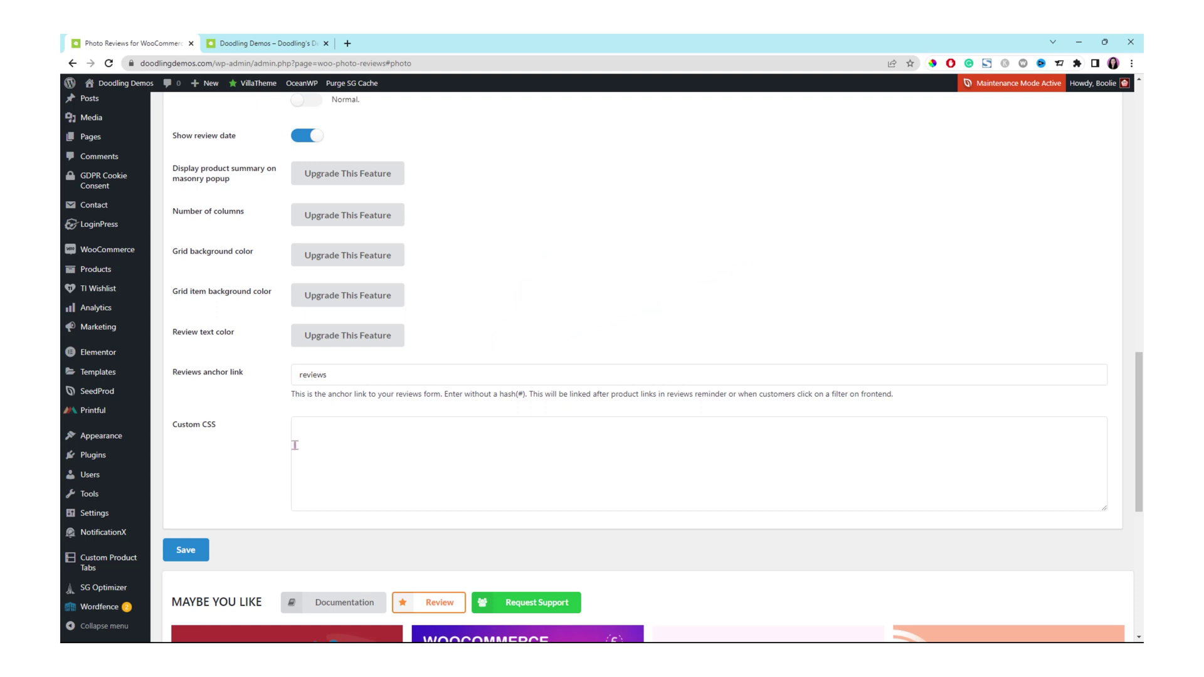
pyautogui.scroll(-1, 270, 483)
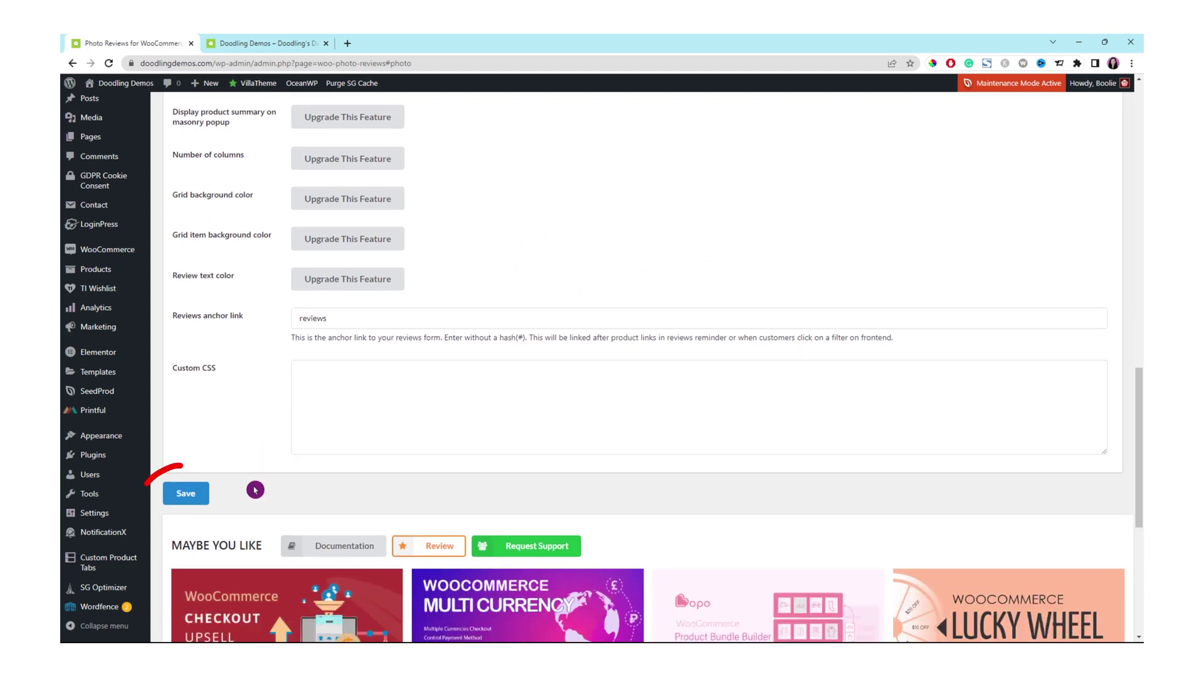
pyautogui.click(189, 499)
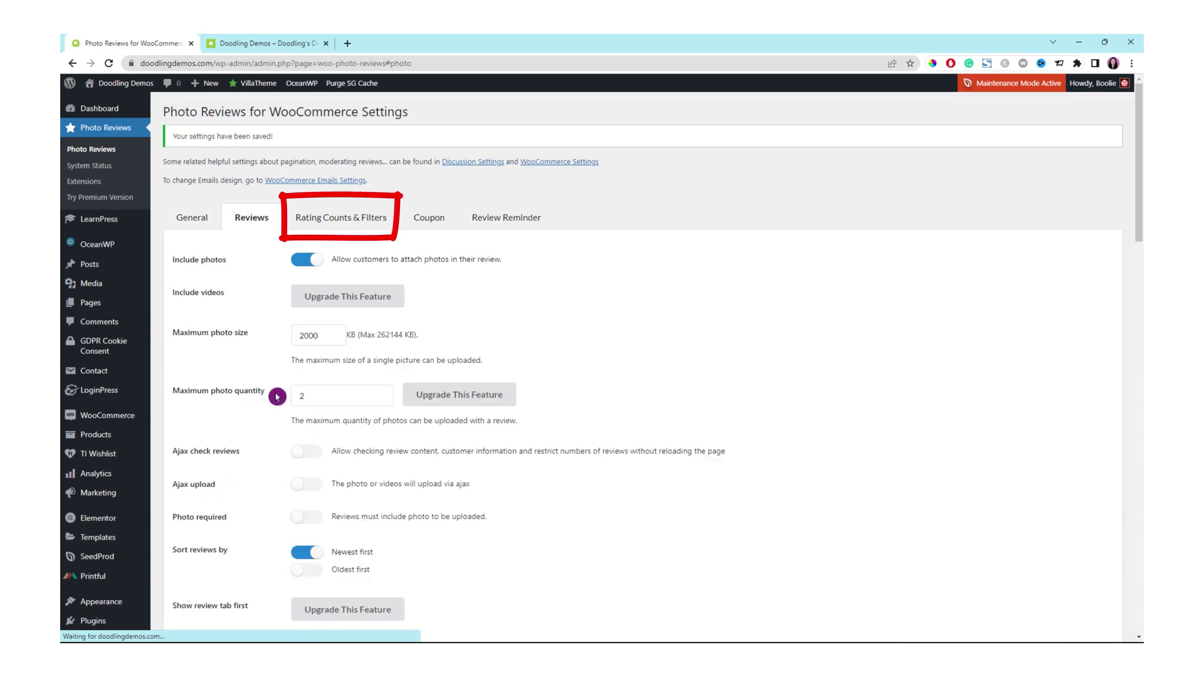
# Switch on the Overall rating toggle on the Rating Counts & Filters tab
pyautogui.click(355, 219)
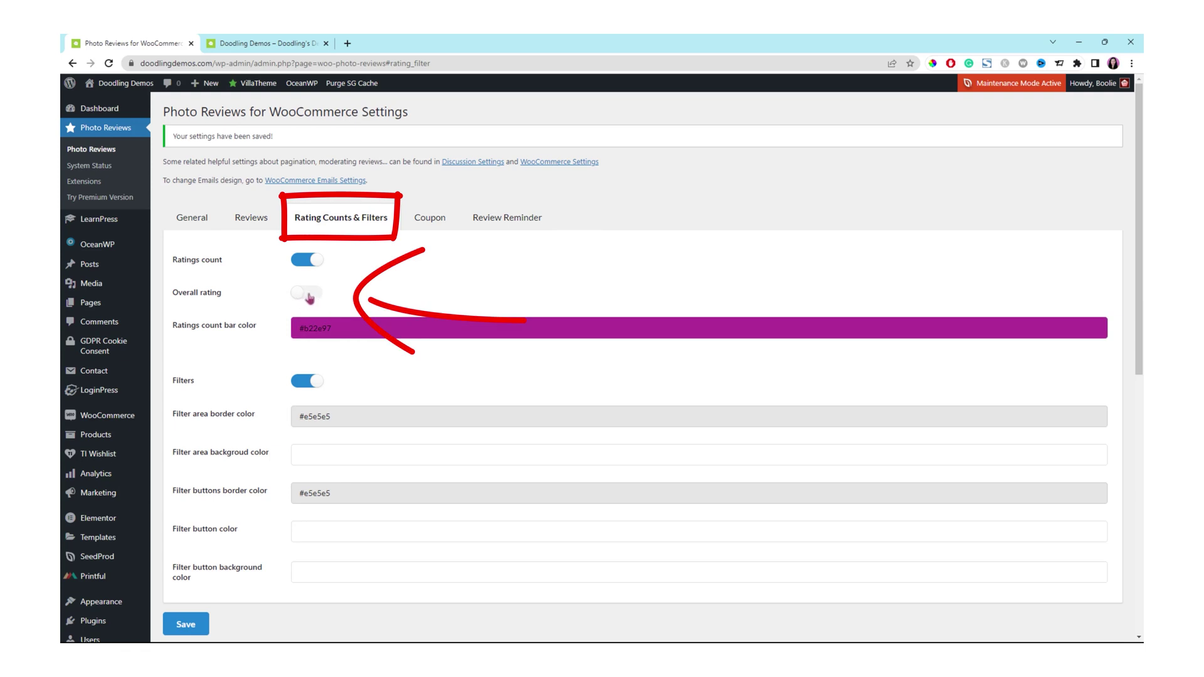
pyautogui.click(309, 299)
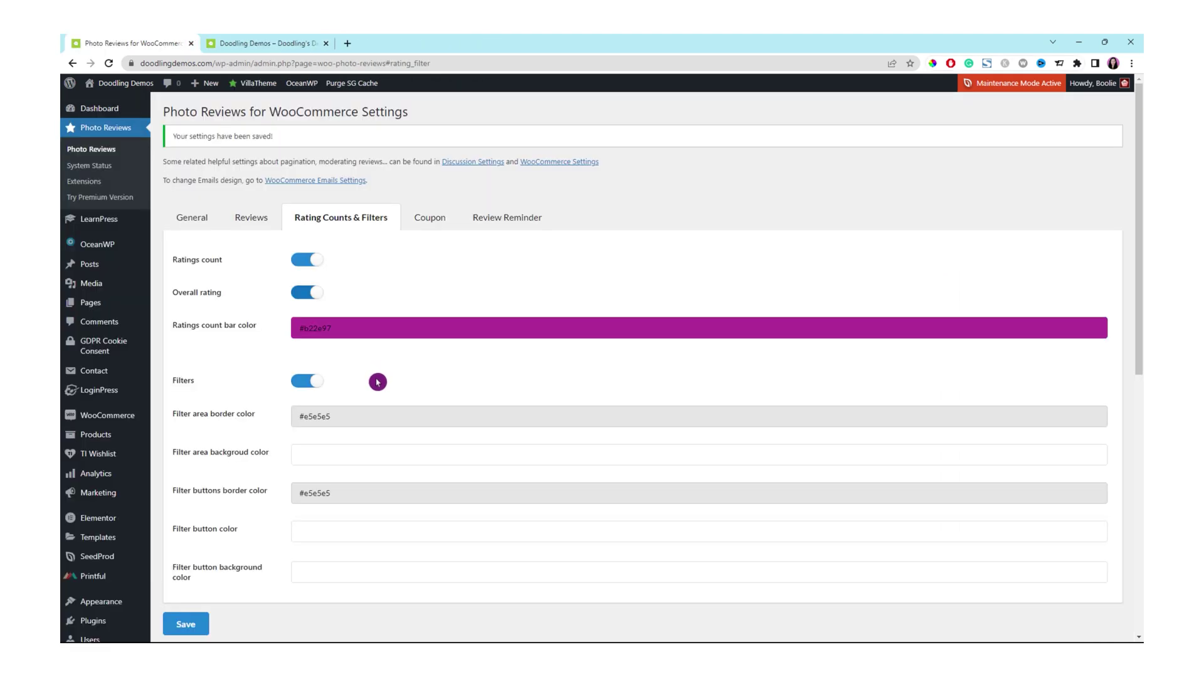
pyautogui.scroll(-1, 377, 382)
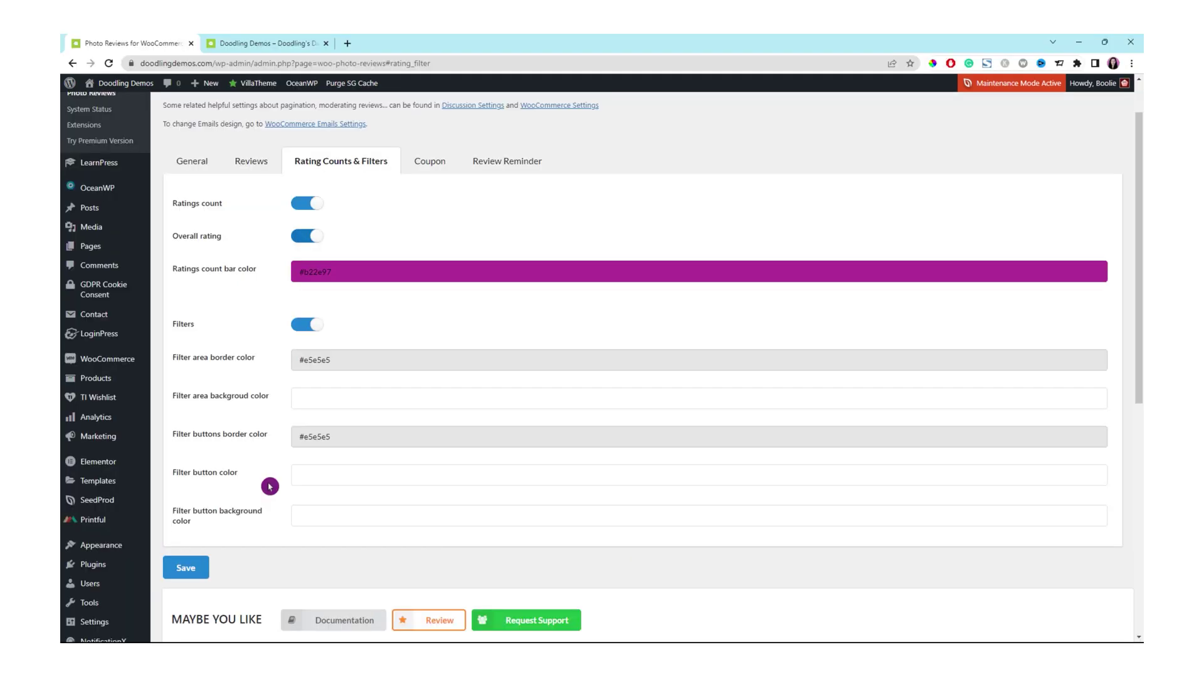
# Save the Rating Counts & Filters settings
pyautogui.scroll(-4, 269, 486)
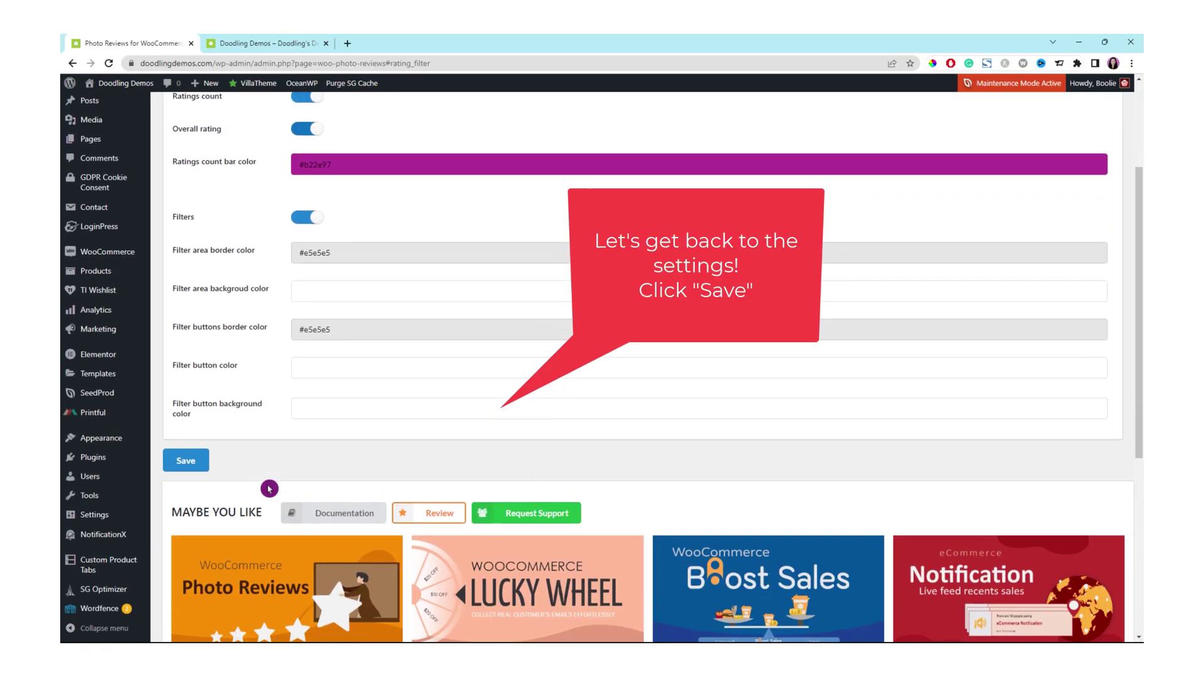
pyautogui.scroll(2, 269, 488)
pyautogui.click(187, 568)
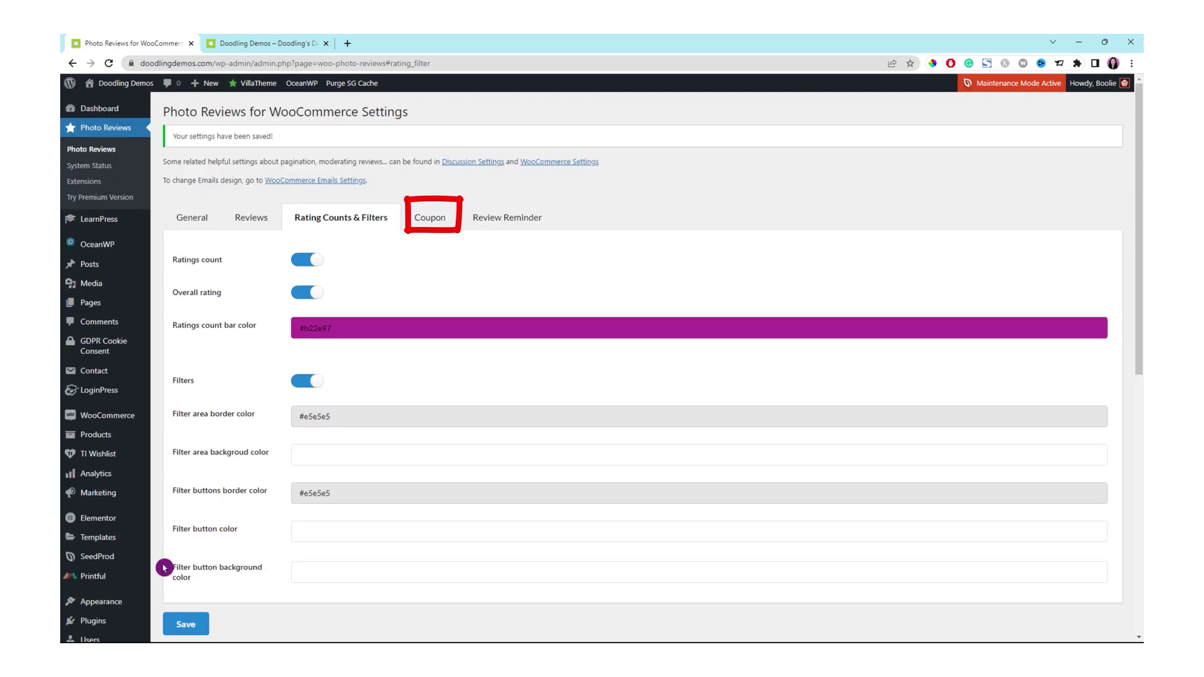
# On the Coupon tab, set the required rating to 4 stars
pyautogui.click(432, 221)
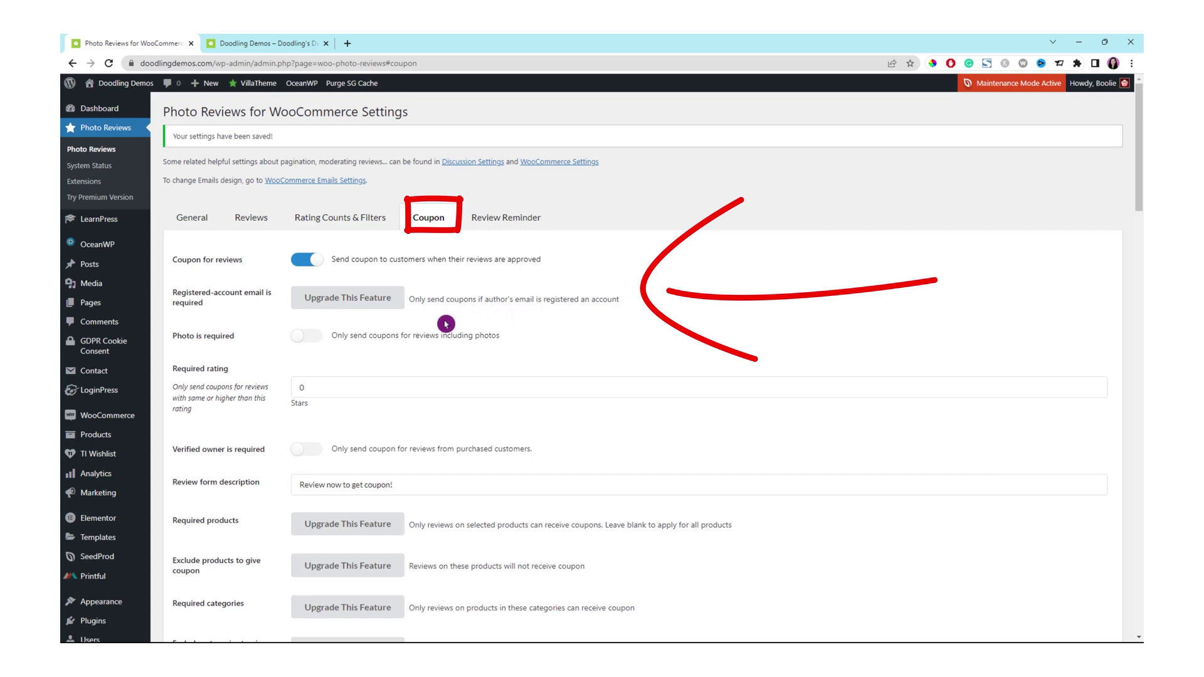
pyautogui.scroll(-1, 572, 333)
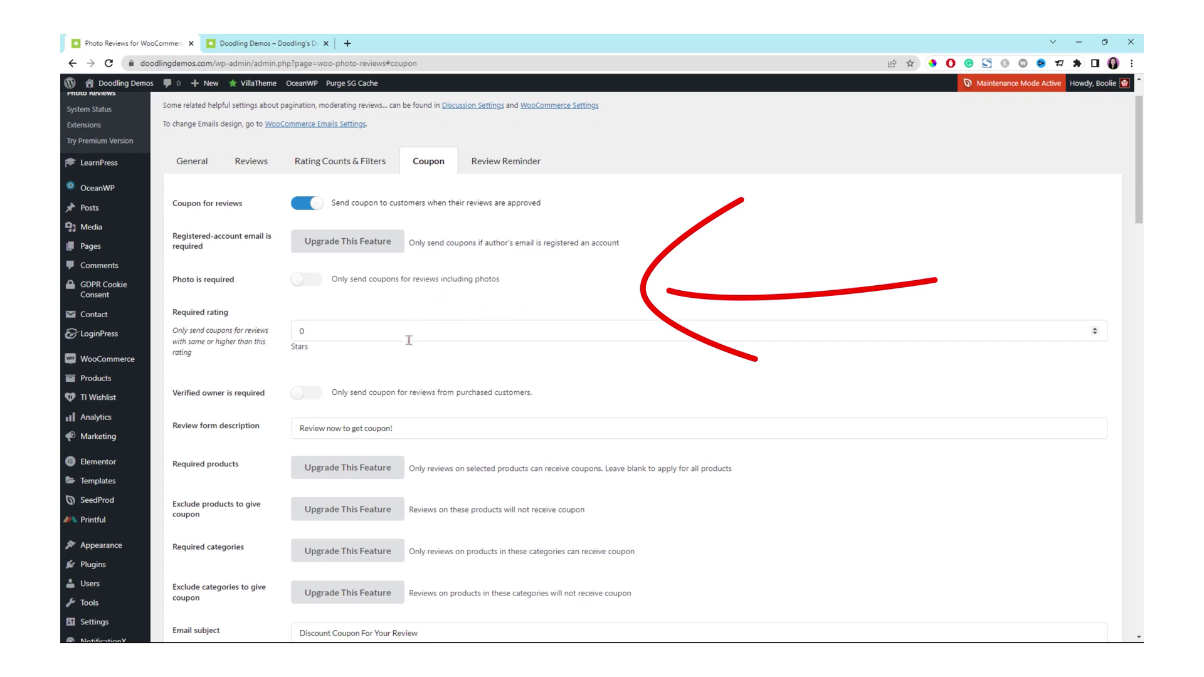
pyautogui.scroll(-1, 407, 358)
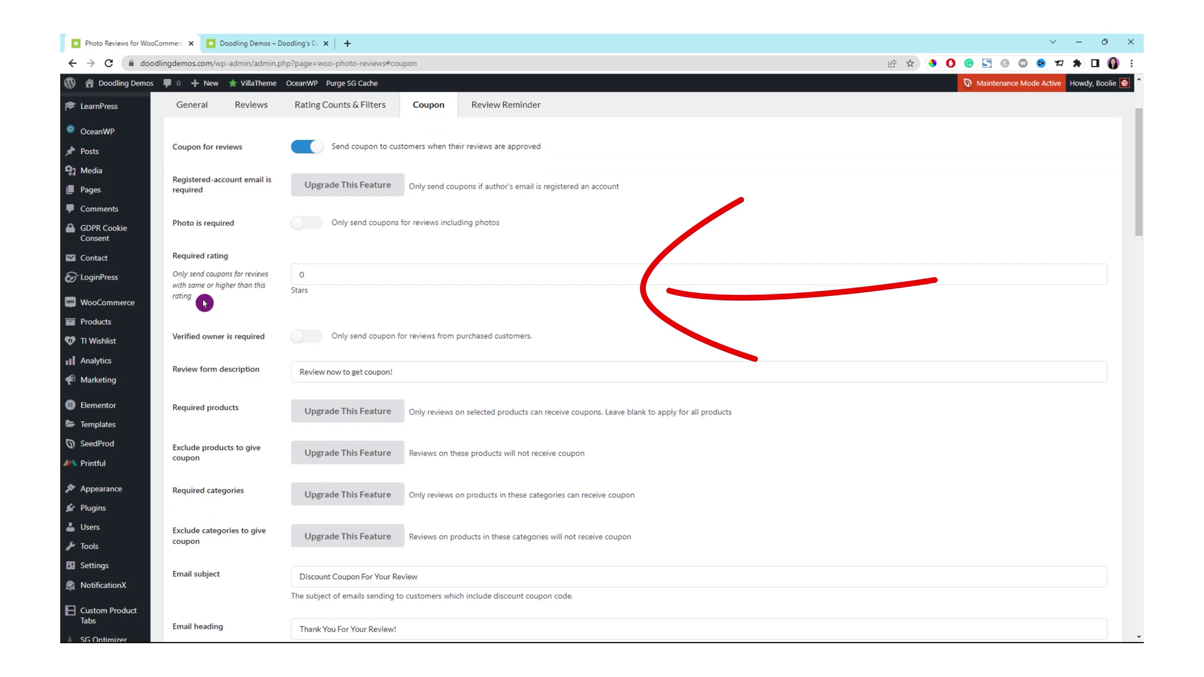
pyautogui.click(315, 276)
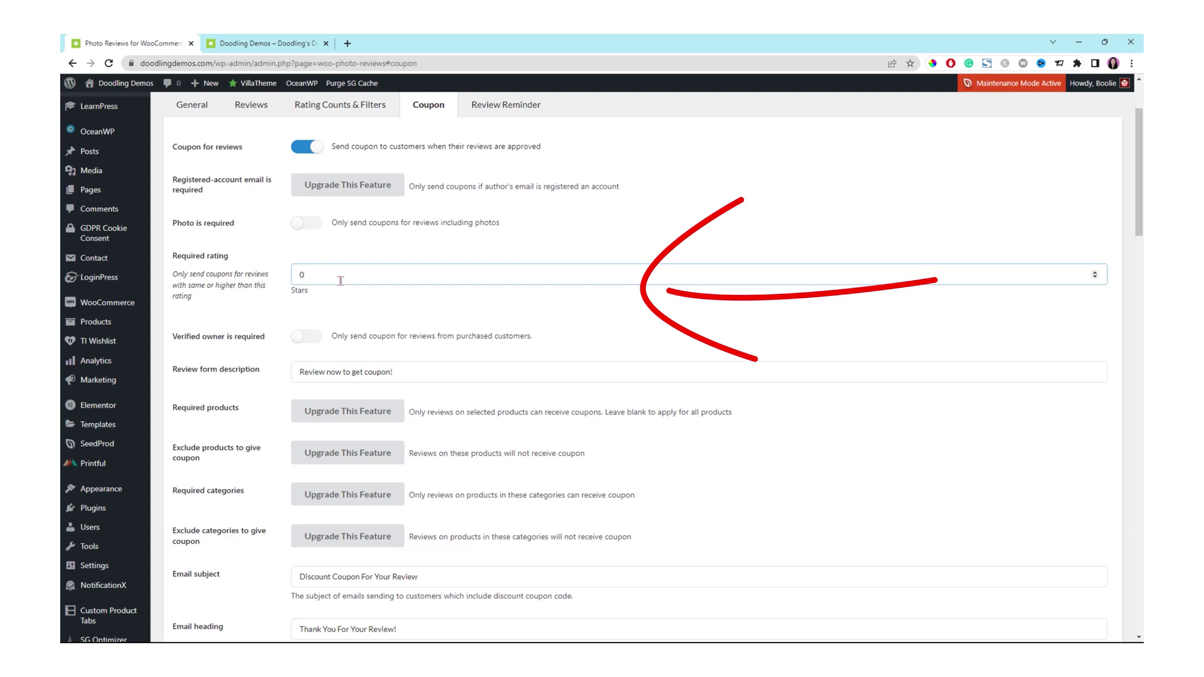
pyautogui.write('4')
pyautogui.click(344, 317)
# Turn on Verified owner is required for review coupons
pyautogui.scroll(-1, 600, 328)
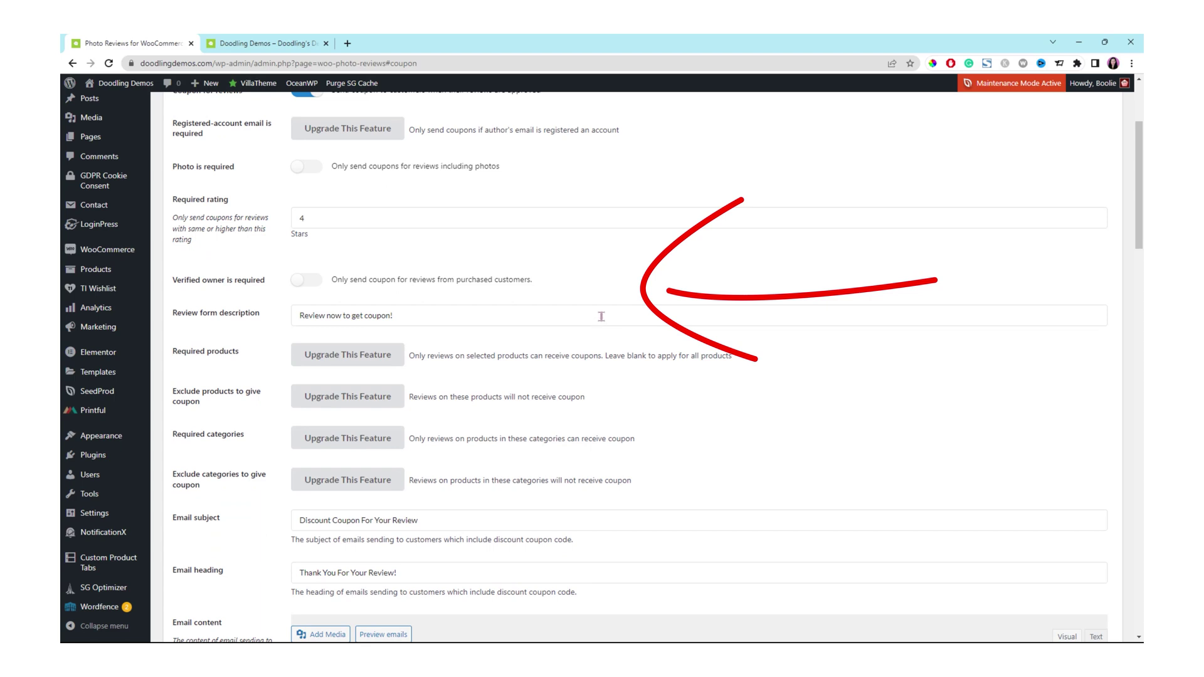
pyautogui.click(476, 259)
pyautogui.click(357, 304)
pyautogui.click(308, 283)
# Change the review form description to 'Review now to get a special coupon!'
pyautogui.scroll(-1, 571, 281)
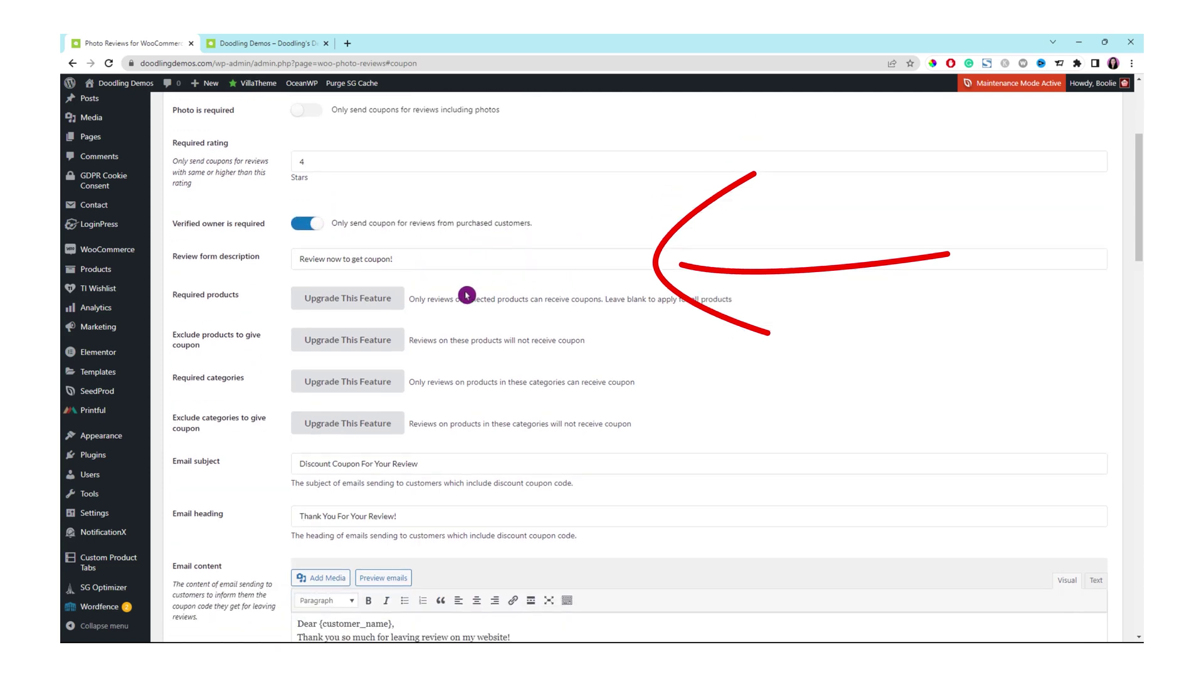
pyautogui.click(365, 259)
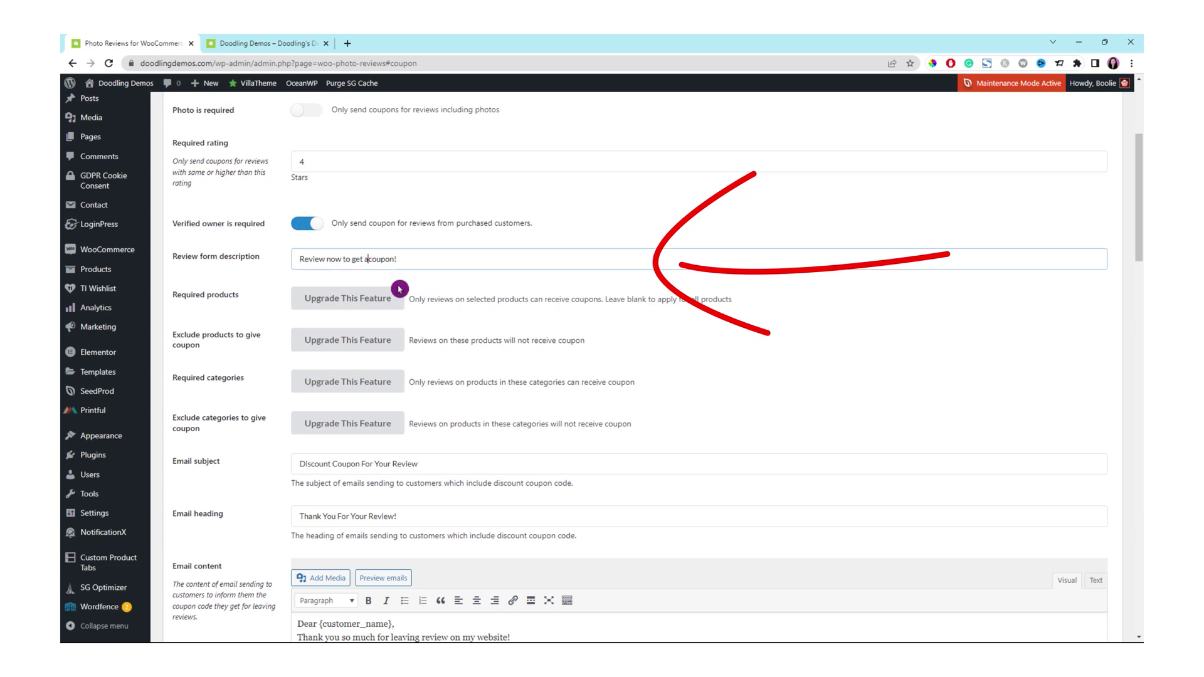
pyautogui.write('al')
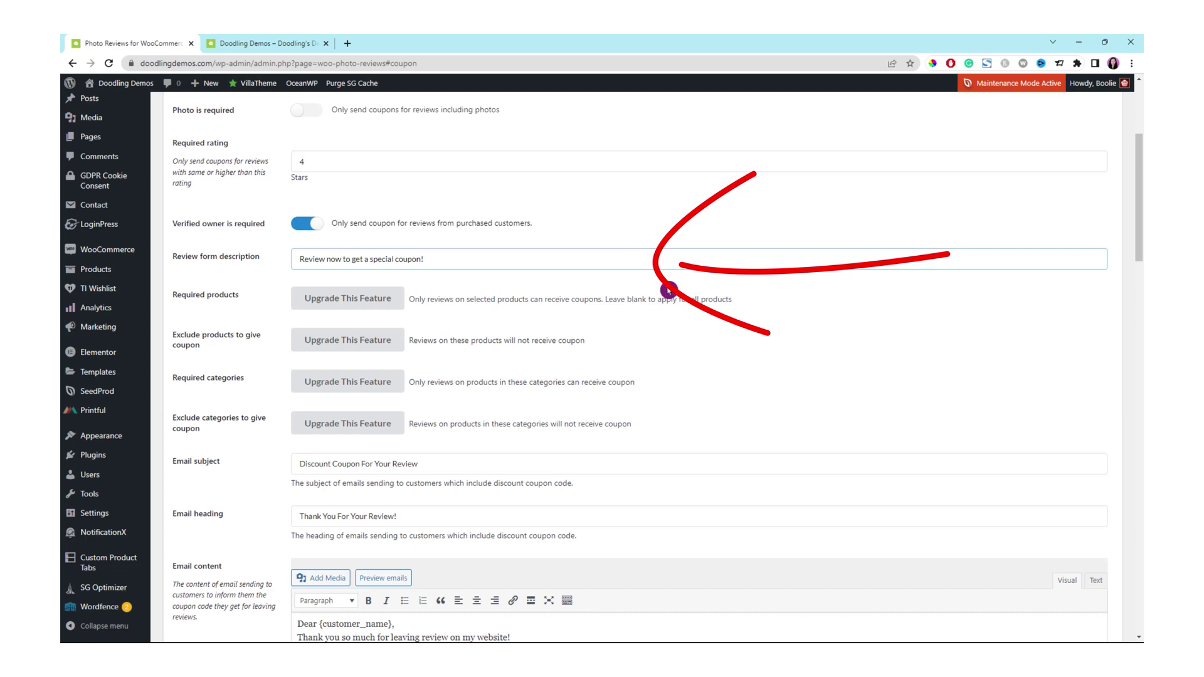
# Append 'is Here!!' to the coupon email subject
pyautogui.scroll(-1, 690, 329)
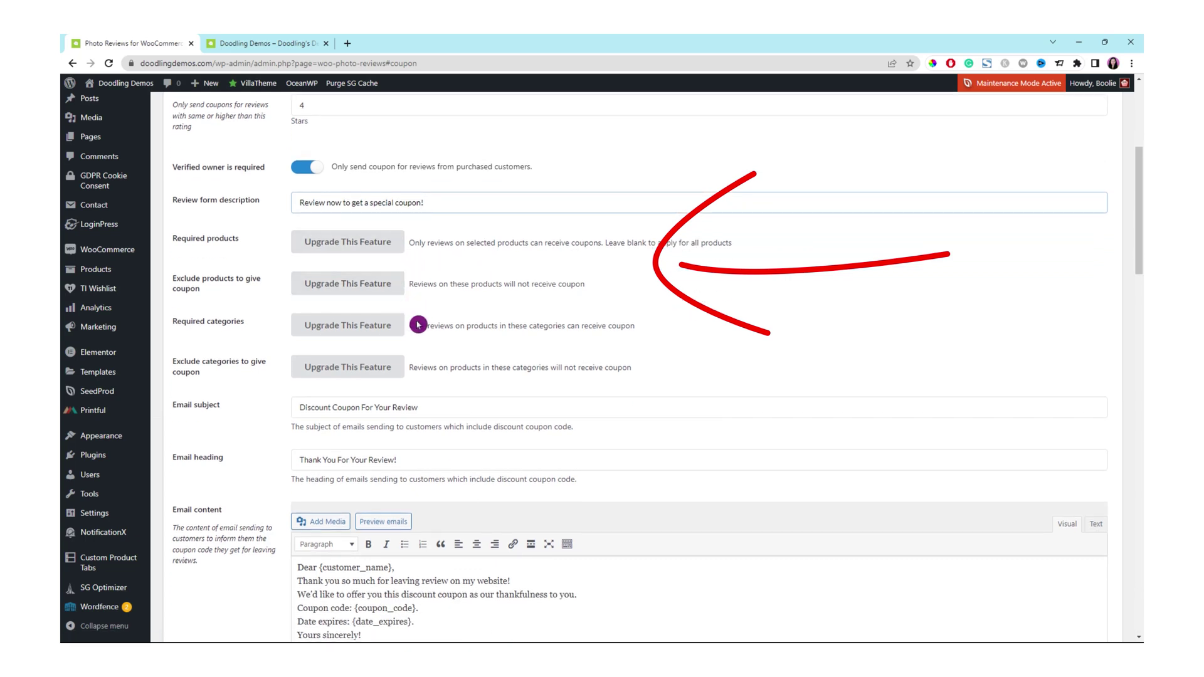
pyautogui.scroll(-1, 452, 363)
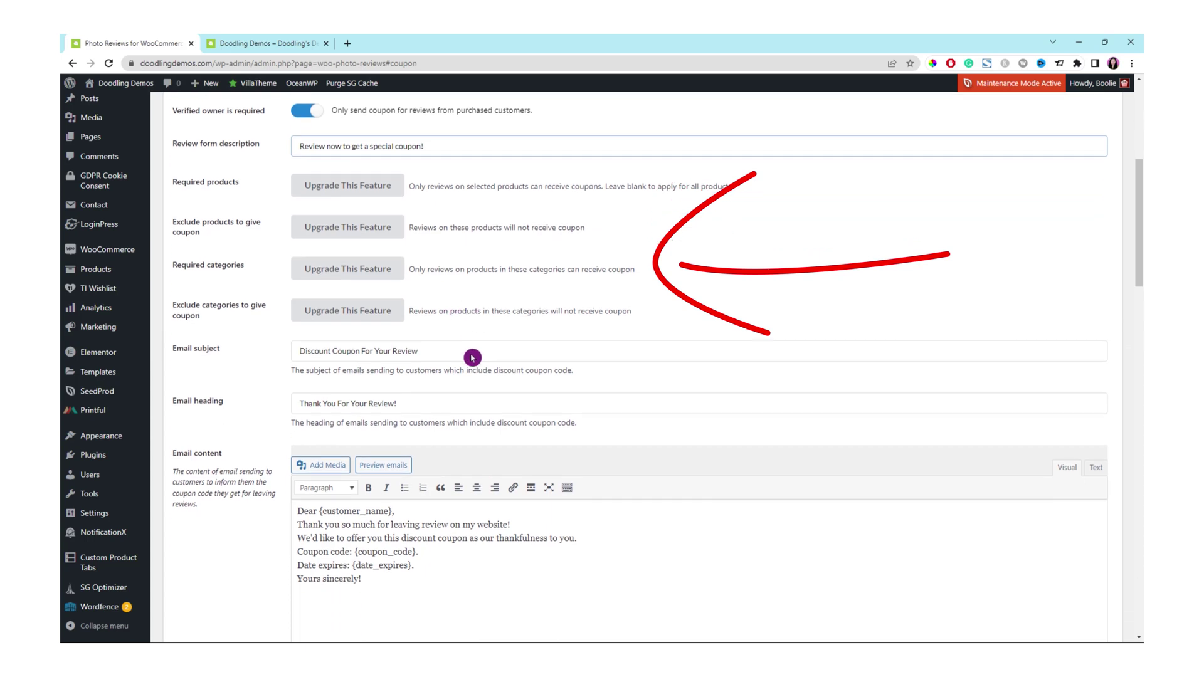
pyautogui.scroll(-1, 408, 333)
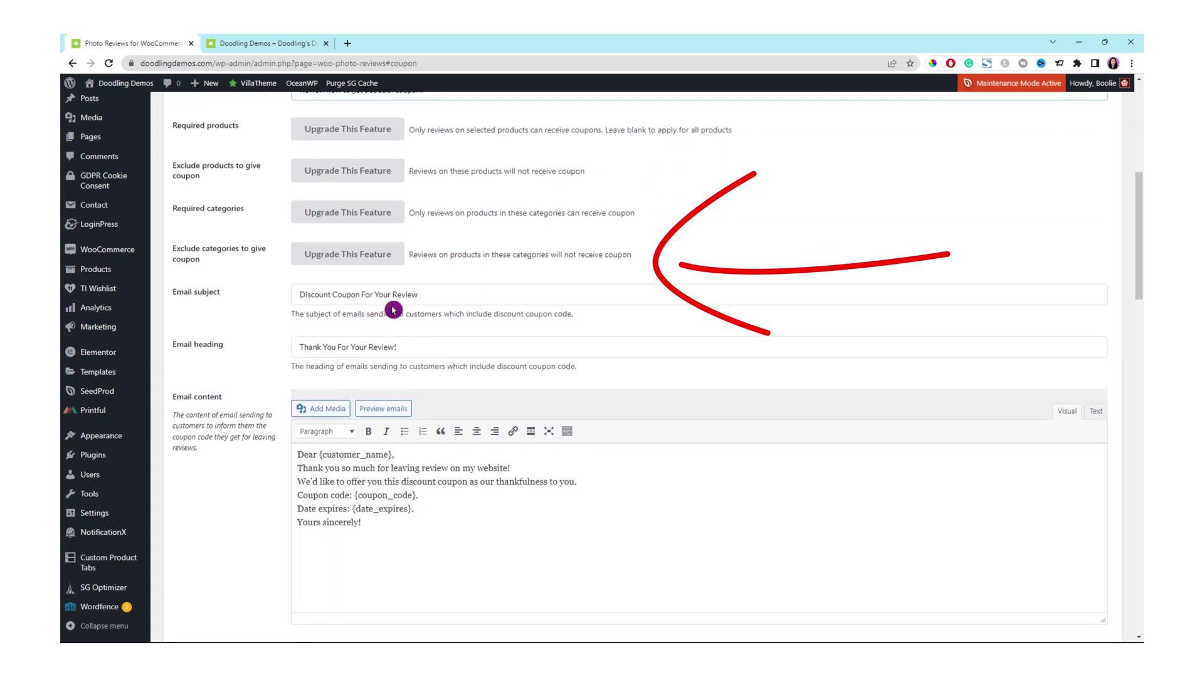
pyautogui.click(426, 295)
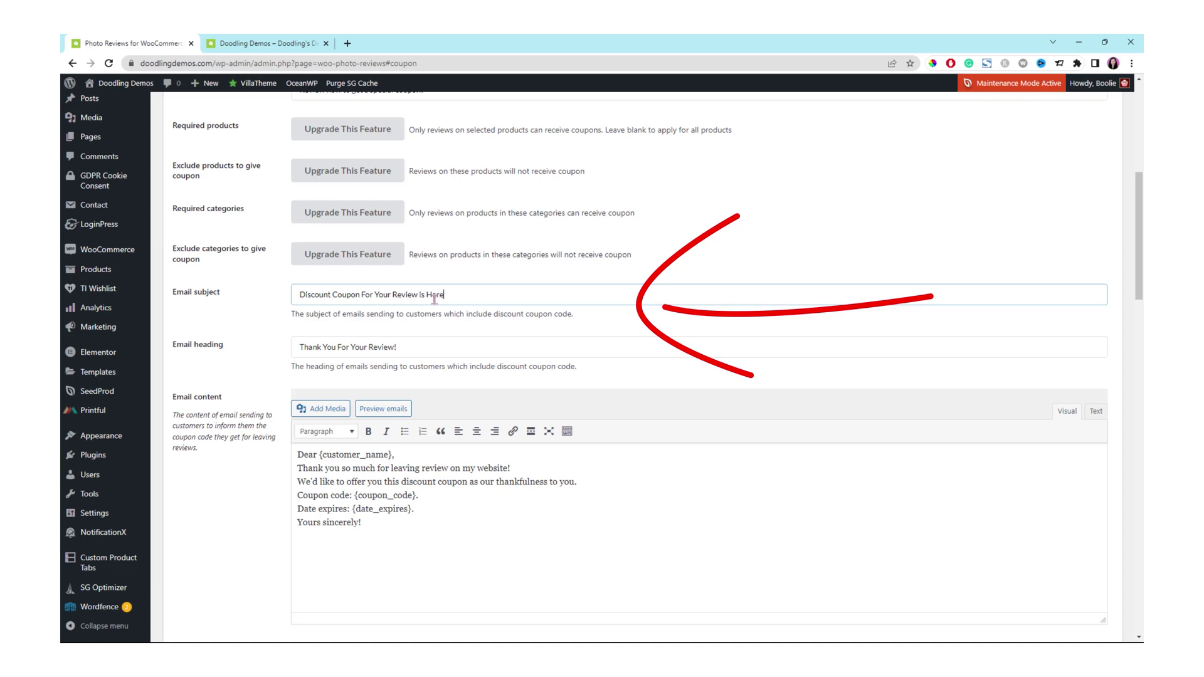
pyautogui.click(244, 339)
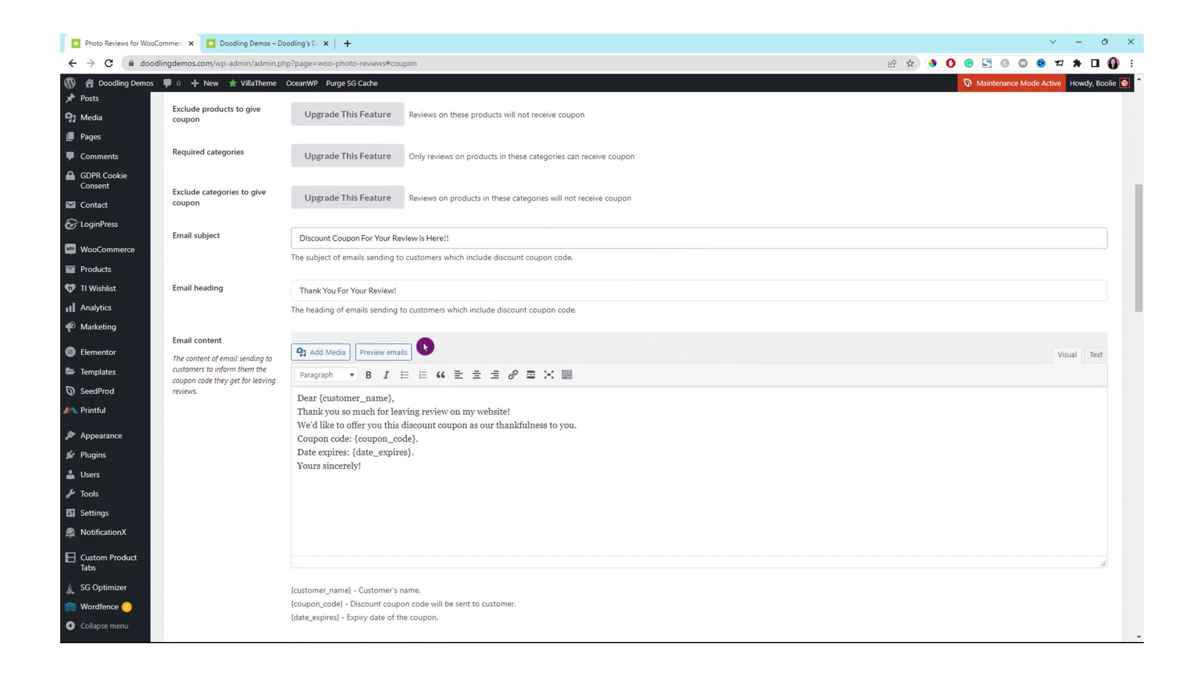
pyautogui.scroll(-3, 413, 446)
# Tidy the coupon email body's line breaks around the greeting and expiry date lines
pyautogui.click(358, 180)
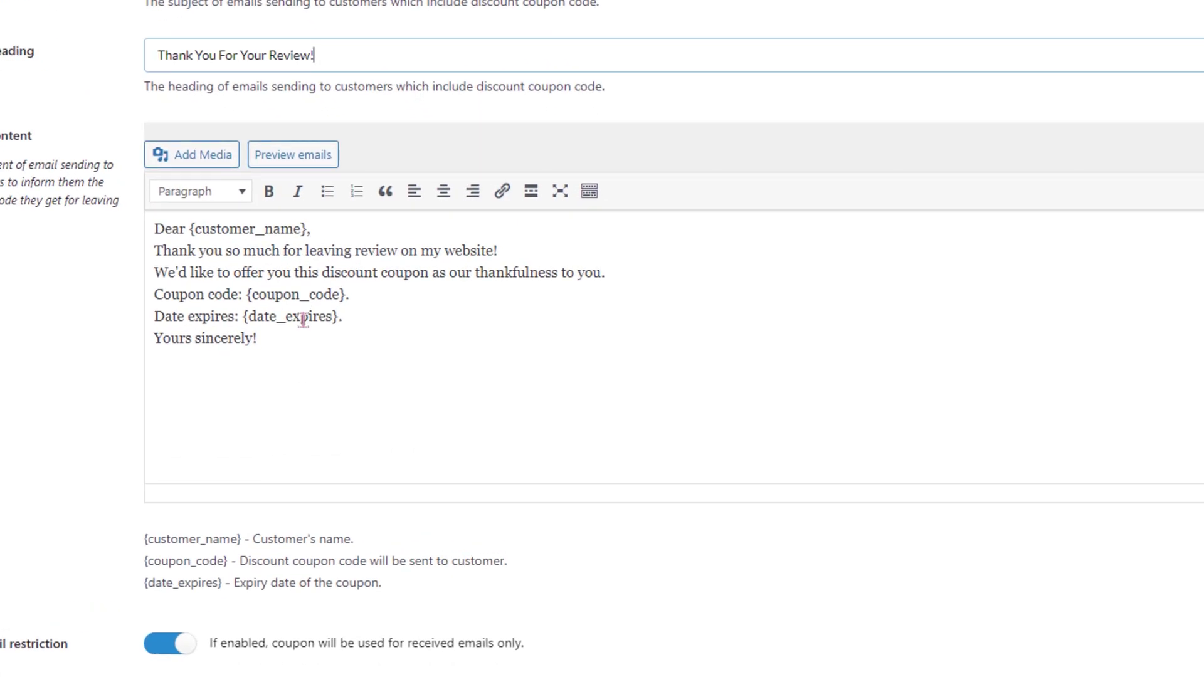
pyautogui.click(390, 314)
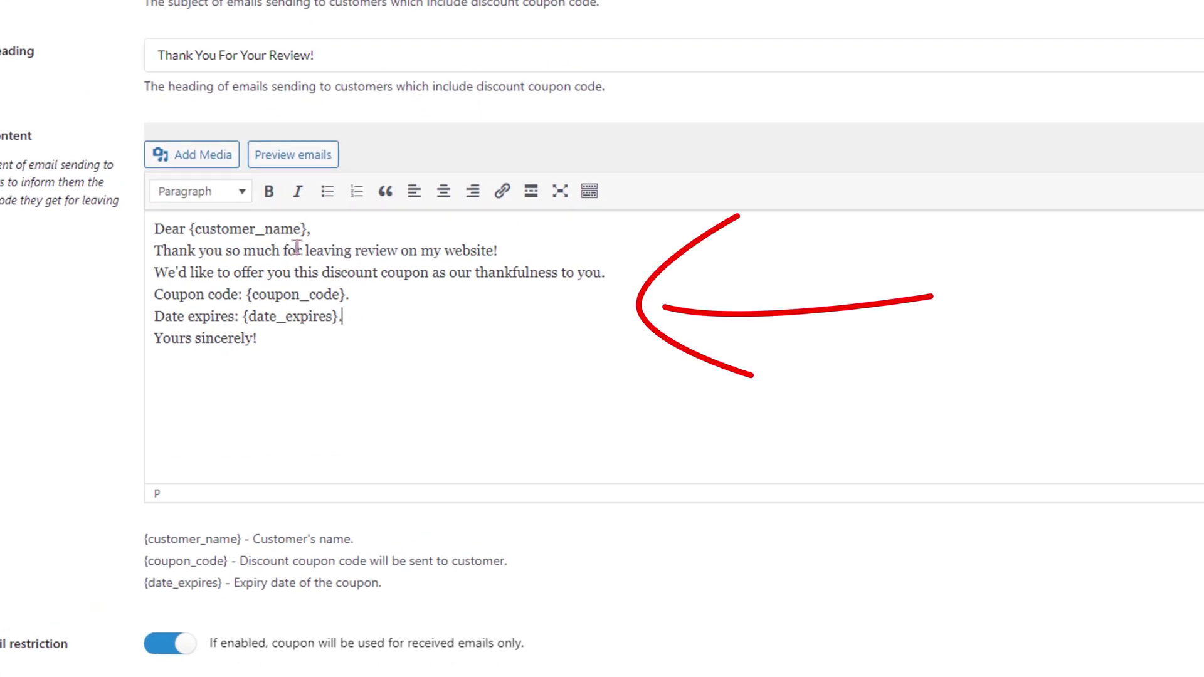
pyautogui.click(324, 230)
pyautogui.press('Return')
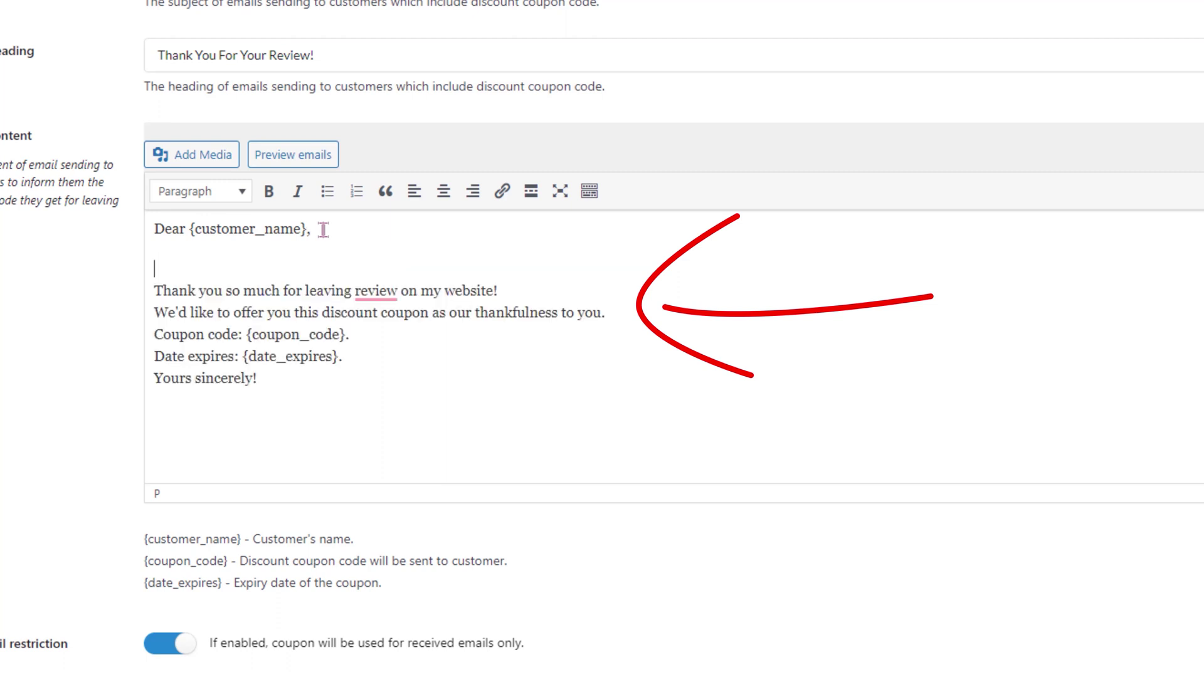
pyautogui.press('Delete')
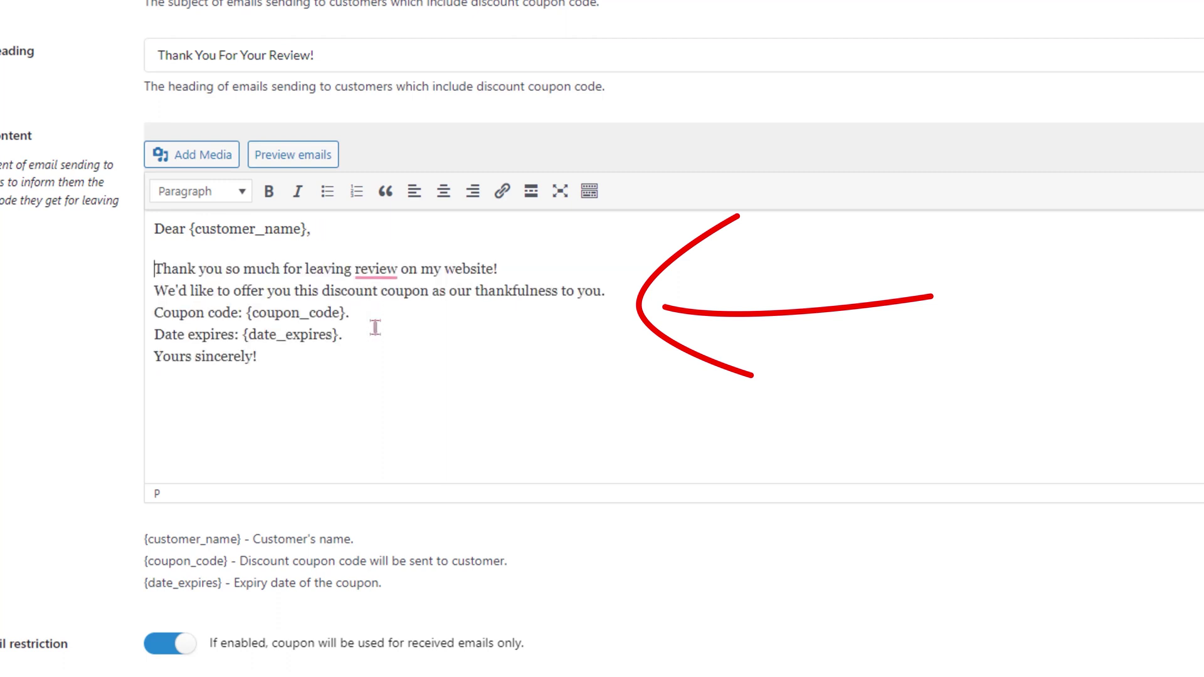
pyautogui.moveTo(377, 274)
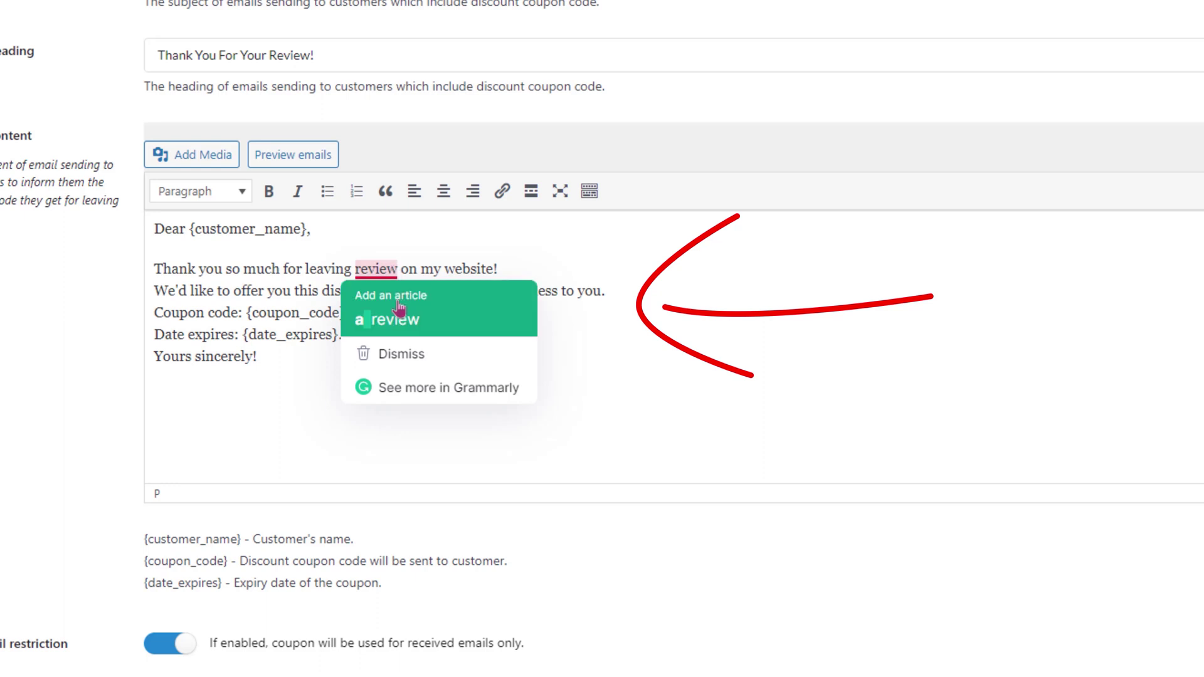
pyautogui.click(391, 321)
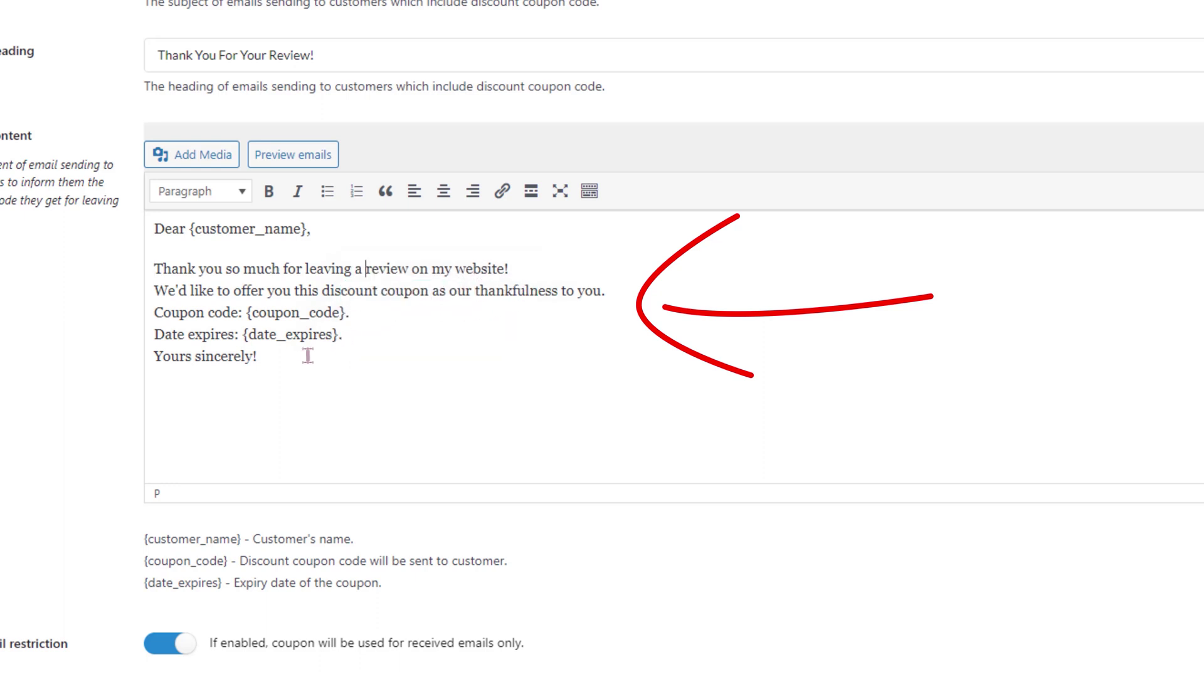
pyautogui.click(357, 339)
pyautogui.press('Return')
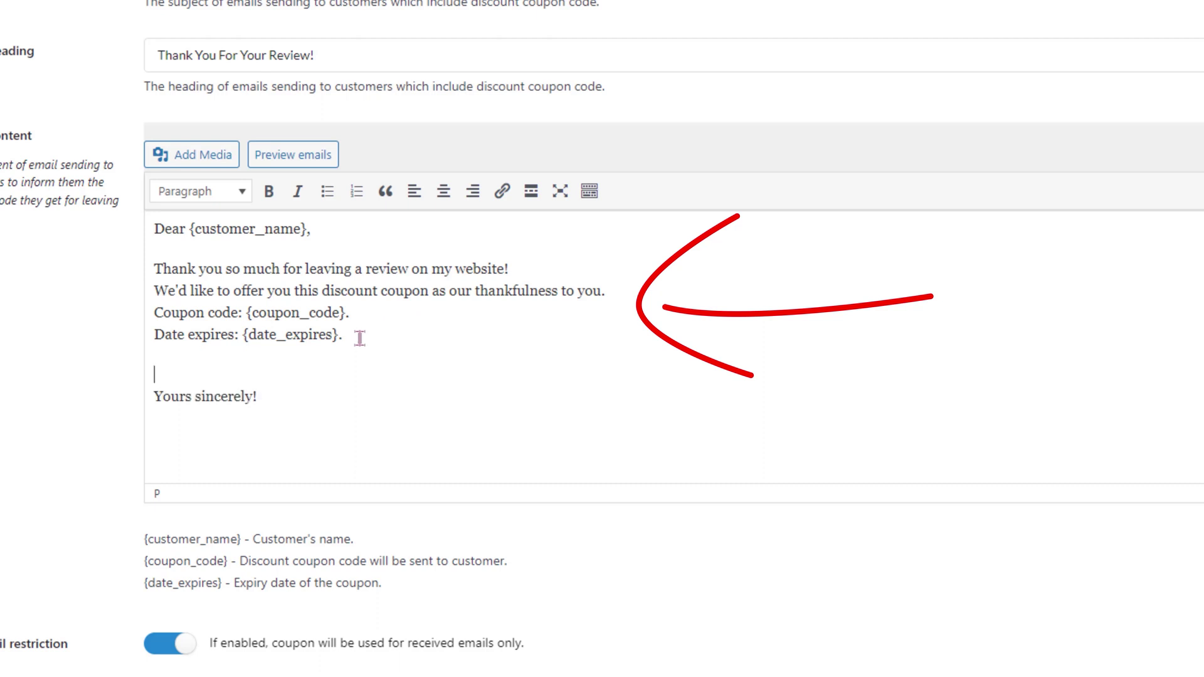
pyautogui.press('Delete')
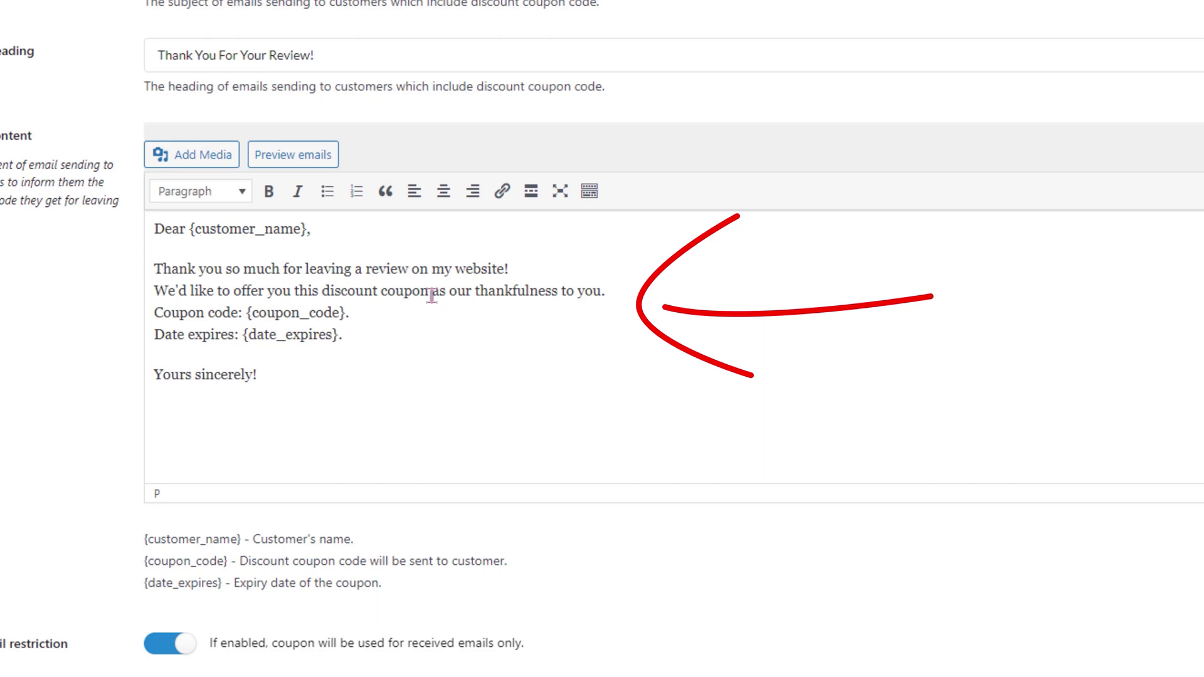
# Replace 'thankfulness' with 'appreciation' and change the sign-off to 'Thank you!' / 'The Doodling Demos Team'
pyautogui.moveTo(430, 293); pyautogui.dragTo(538, 293)
pyautogui.click(474, 295)
pyautogui.doubleClick(501, 292)
pyautogui.write('appreciation')
pyautogui.tripleClick(248, 372)
pyautogui.write('Thank you!')
pyautogui.press('Return')
pyautogui.write('-')
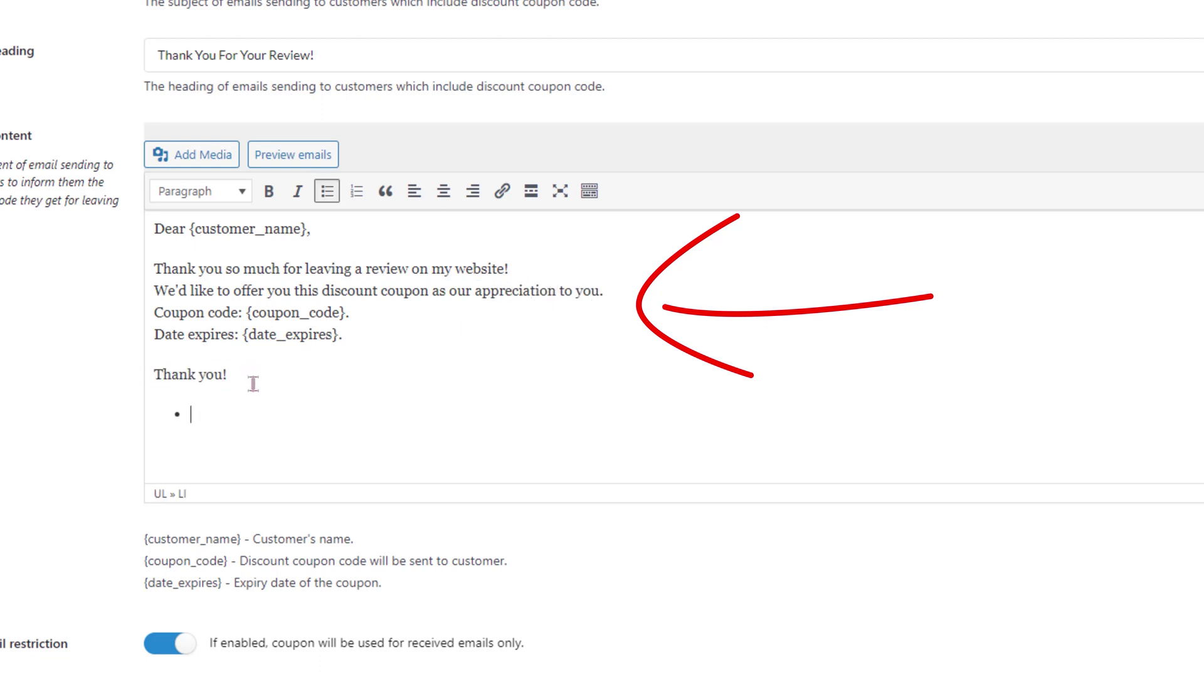
pyautogui.press('BackSpace')
pyautogui.write('The Doodling Demos Team')
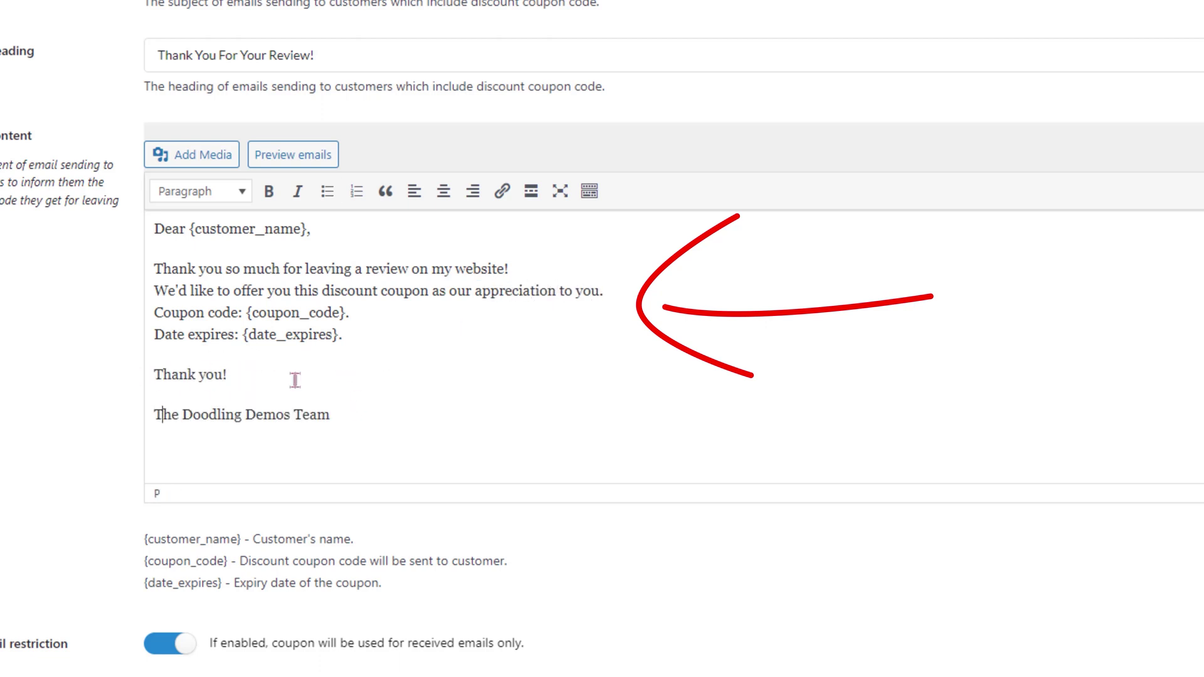
pyautogui.hotkey('ctrl', 'shift', 'Up')
pyautogui.hotkey('ctrl', 'shift', 'Up')
pyautogui.click(242, 192)
# Change 'my website' to 'our store' and insert 'exclusive' before 'discount'
pyautogui.scroll(-3, 242, 313)
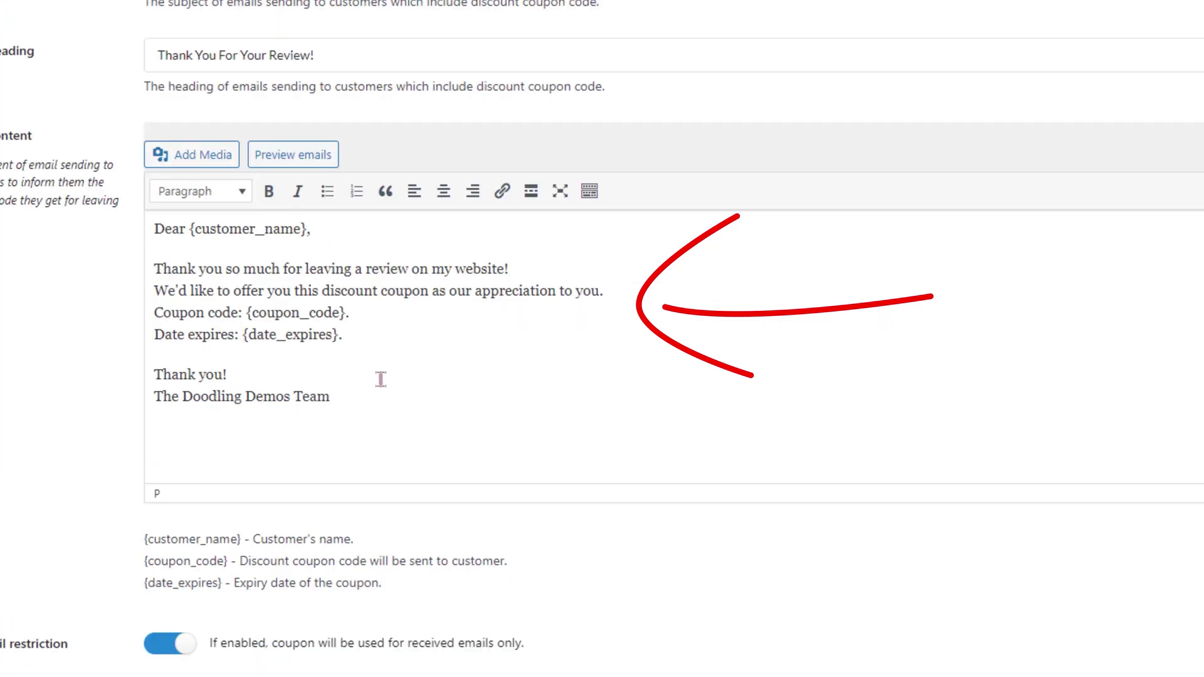
pyautogui.doubleClick(441, 269)
pyautogui.write('our')
pyautogui.doubleClick(482, 268)
pyautogui.write('store')
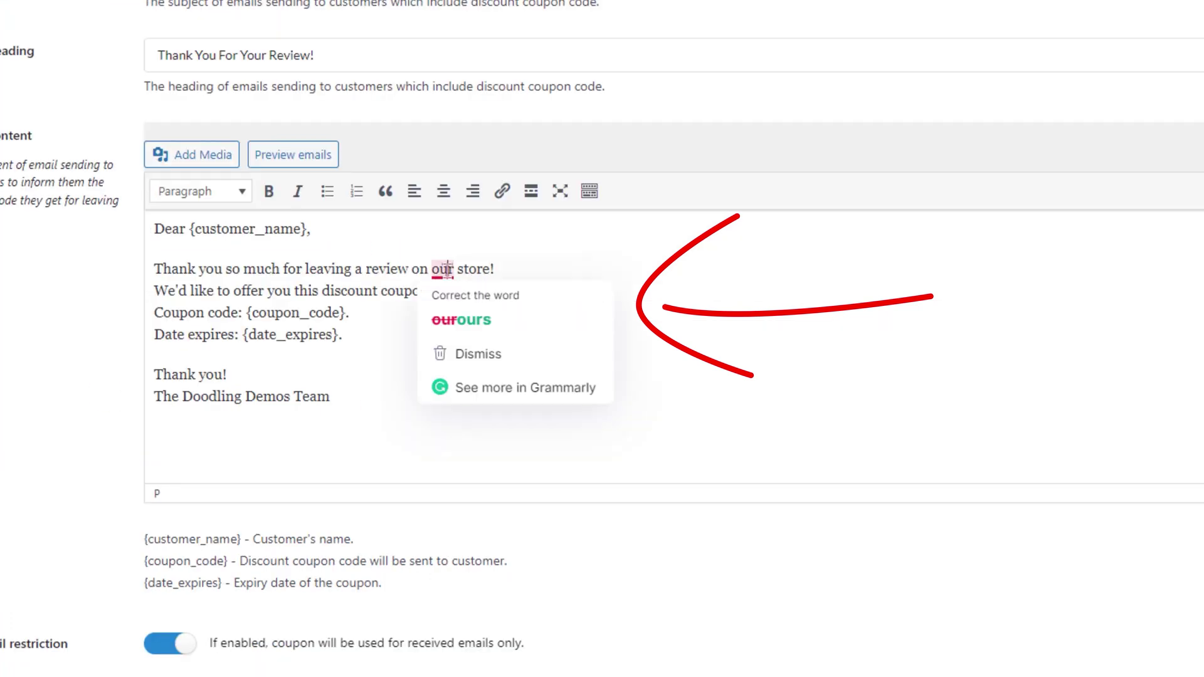
pyautogui.click(322, 291)
pyautogui.write('exclusive')
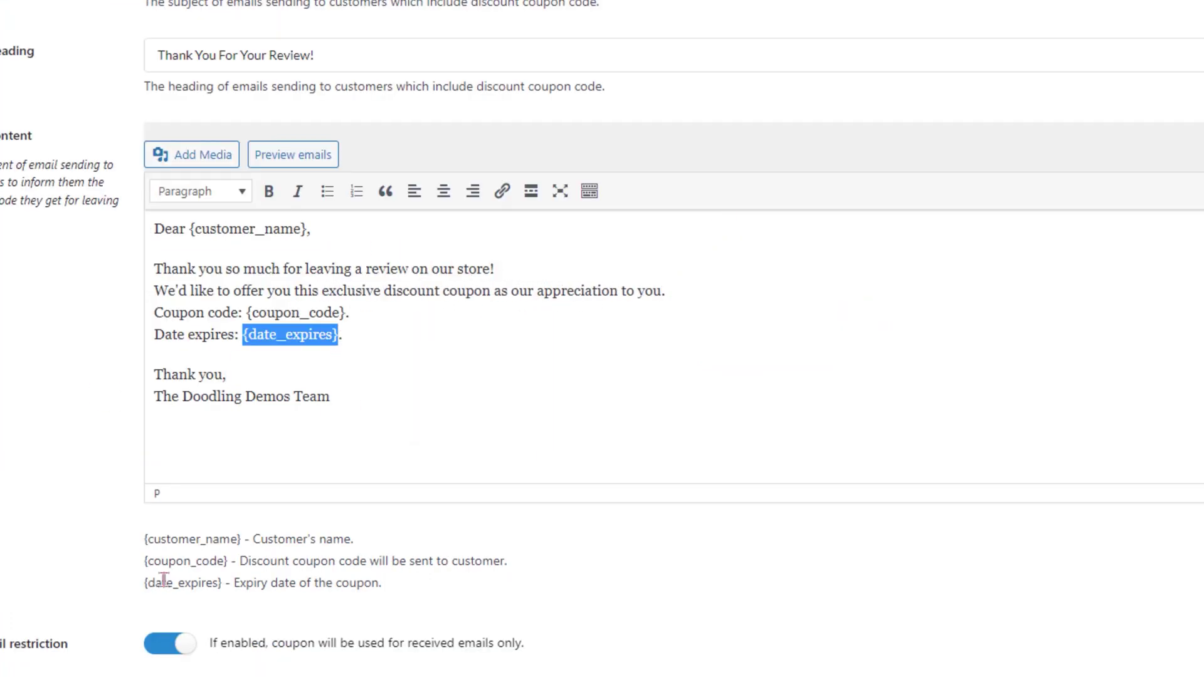
pyautogui.doubleClick(183, 582)
pyautogui.scroll(-3, 303, 130)
pyautogui.doubleClick(257, 130)
pyautogui.click(261, 413)
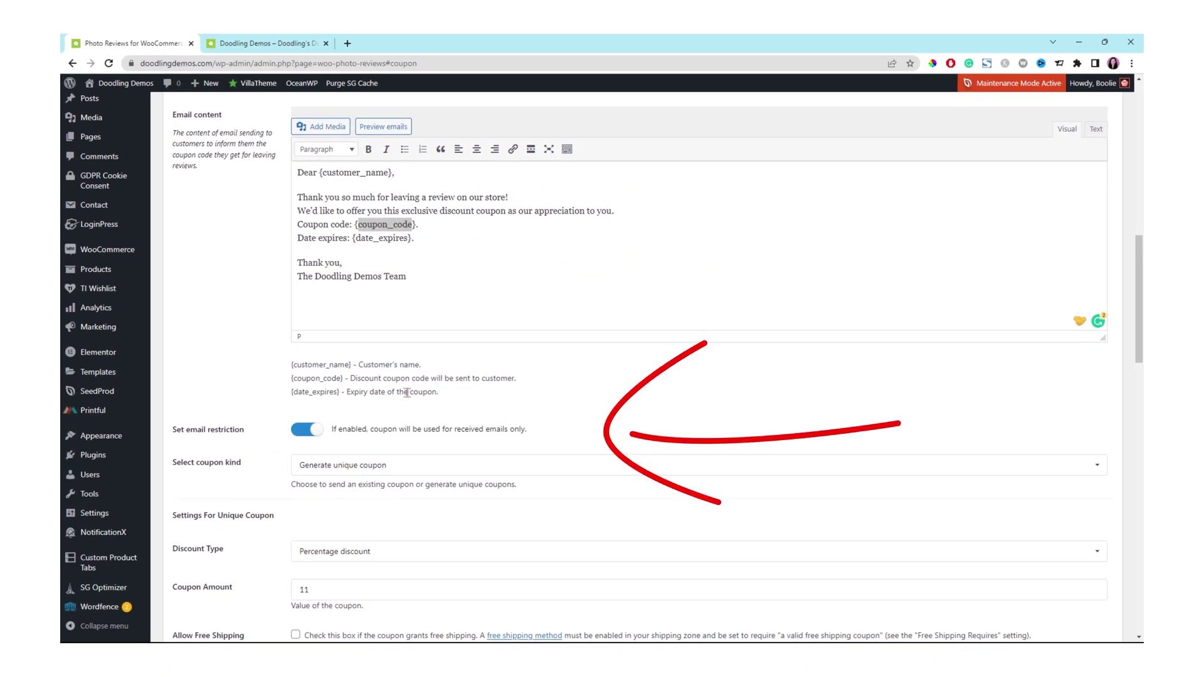
# Change the Coupon Amount from 11 to 15 percent
pyautogui.scroll(-1, 404, 396)
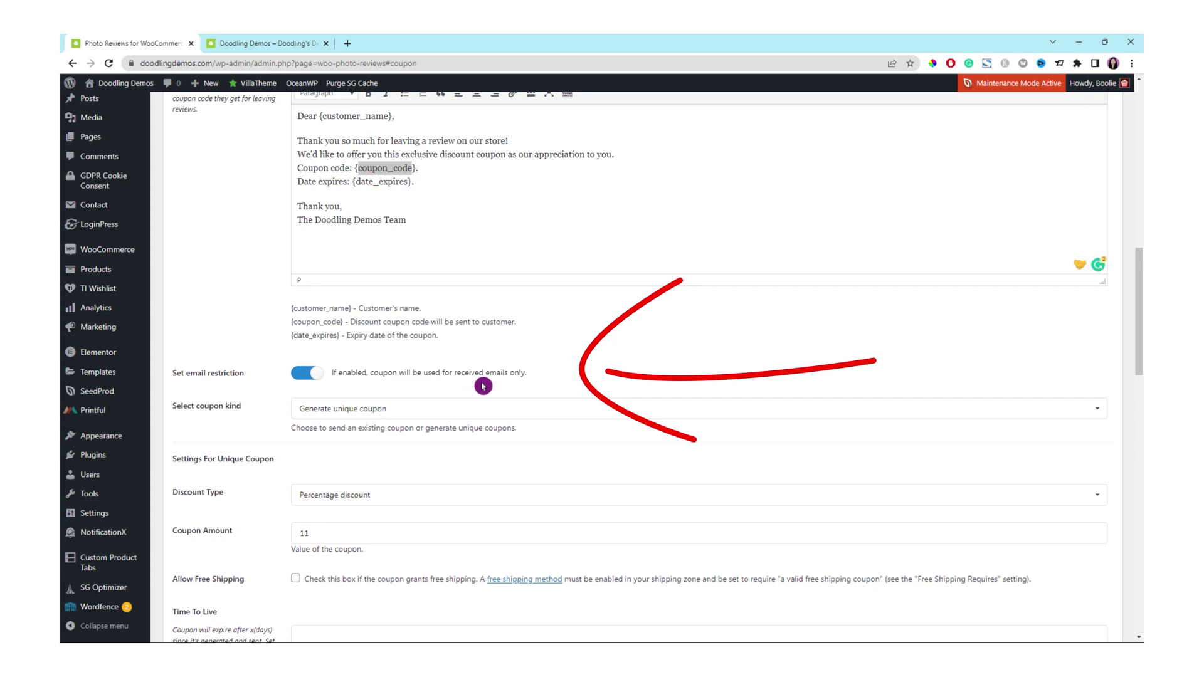
pyautogui.scroll(-1, 479, 383)
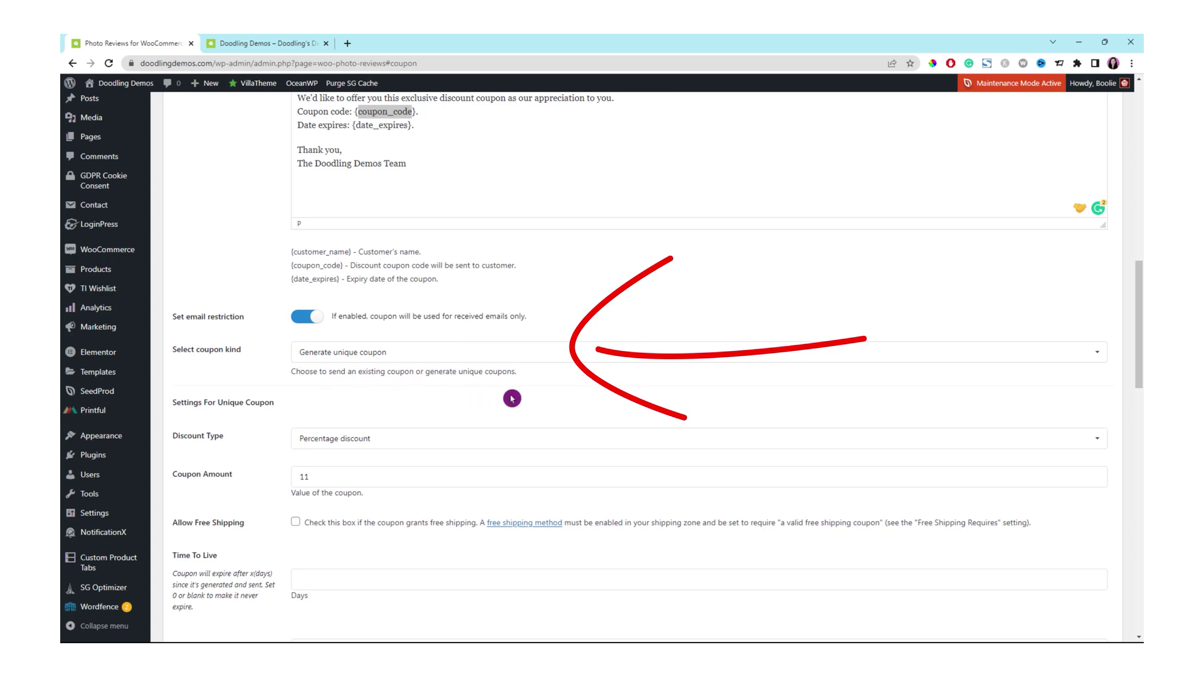
pyautogui.scroll(-1, 511, 395)
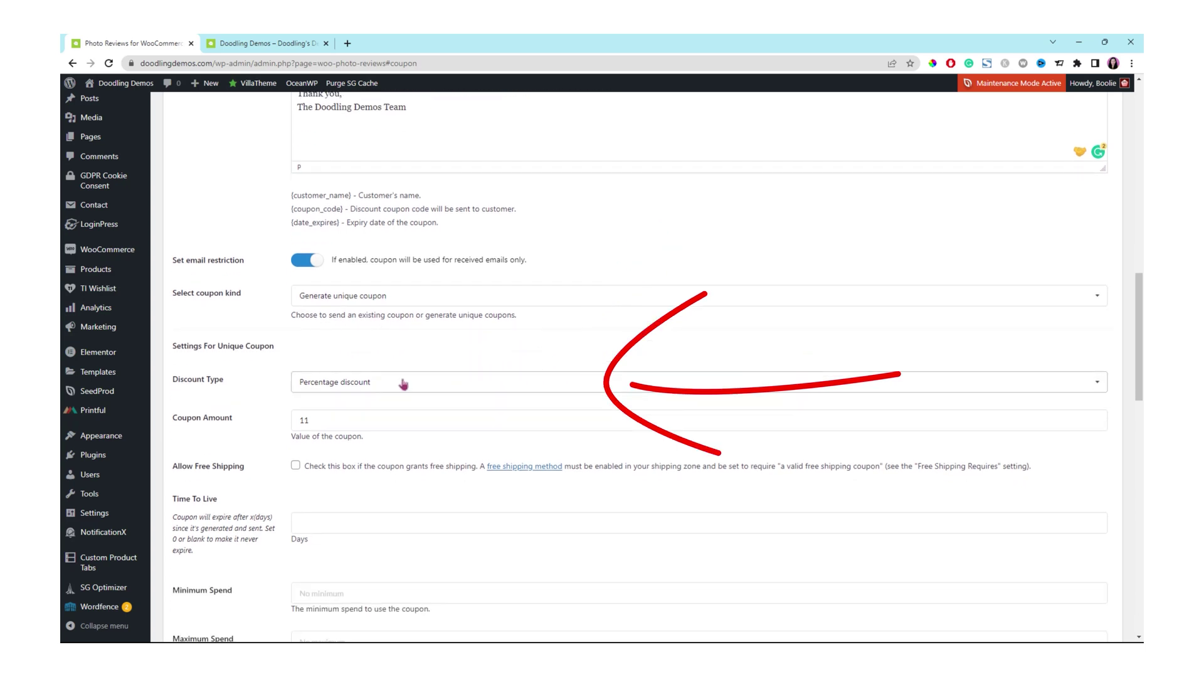
pyautogui.click(389, 398)
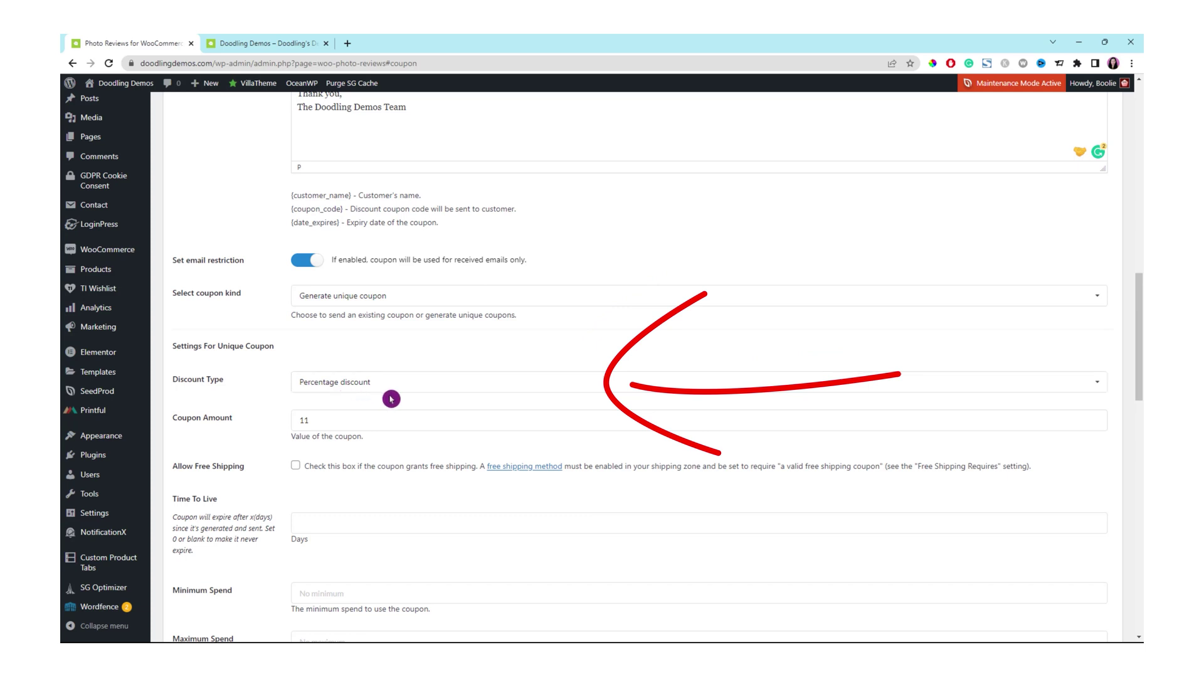
pyautogui.scroll(-1, 392, 399)
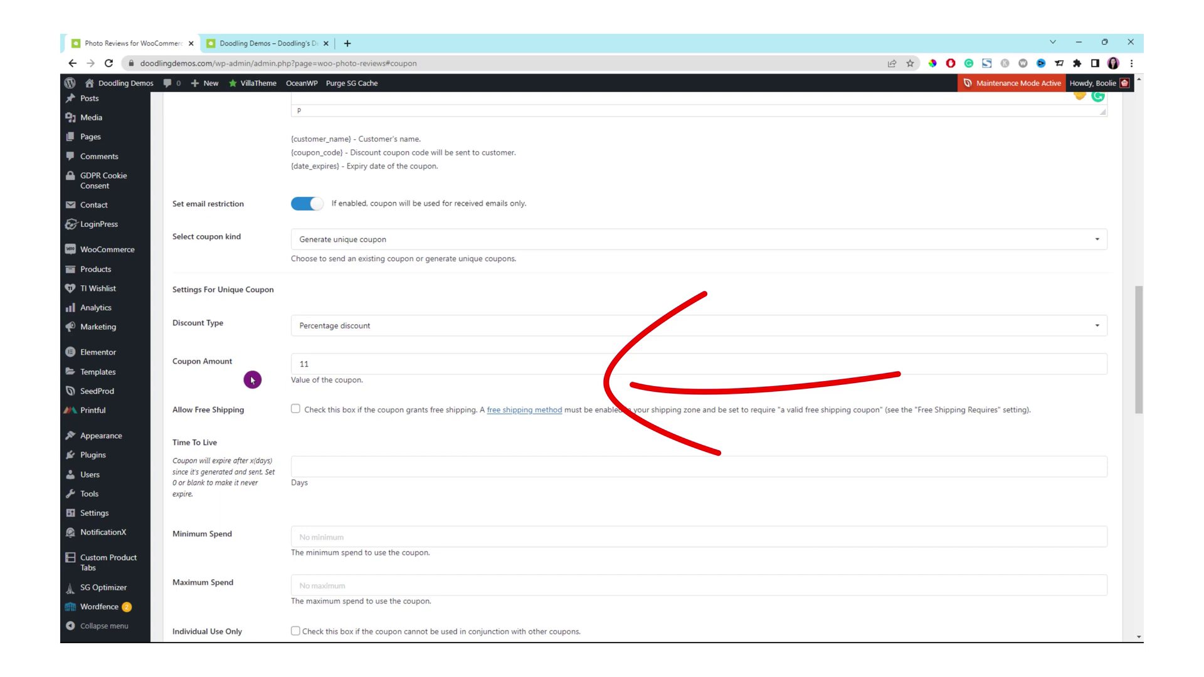
pyautogui.click(314, 364)
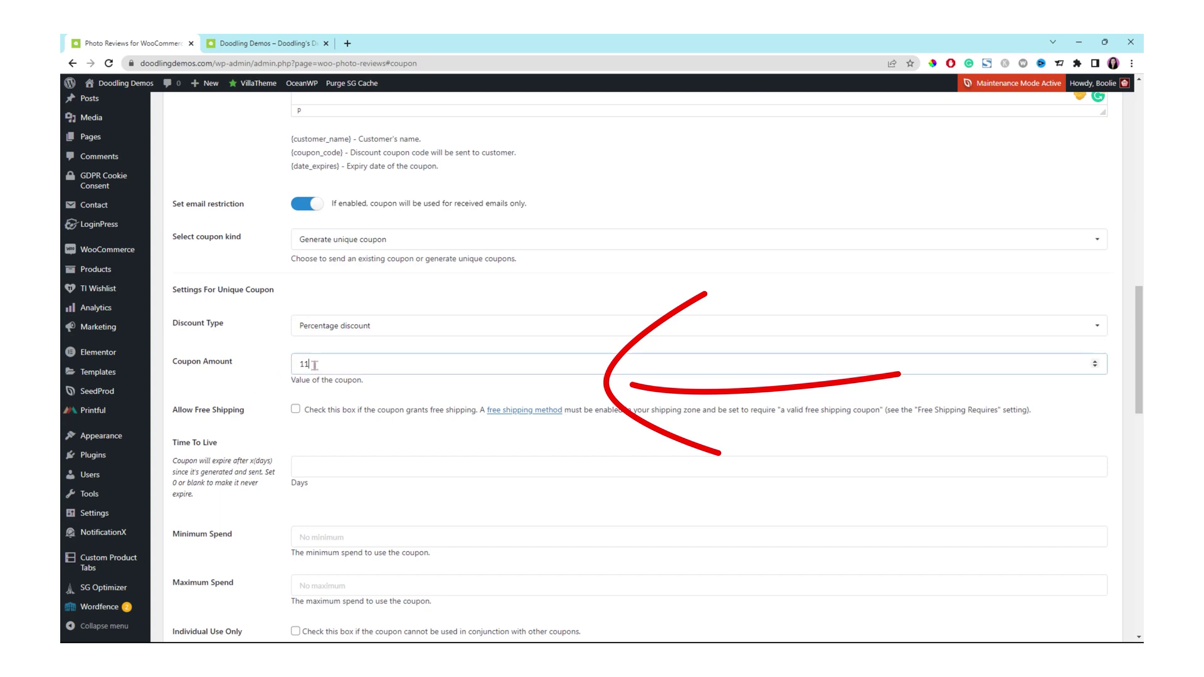
pyautogui.press('BackSpace')
pyautogui.write('5')
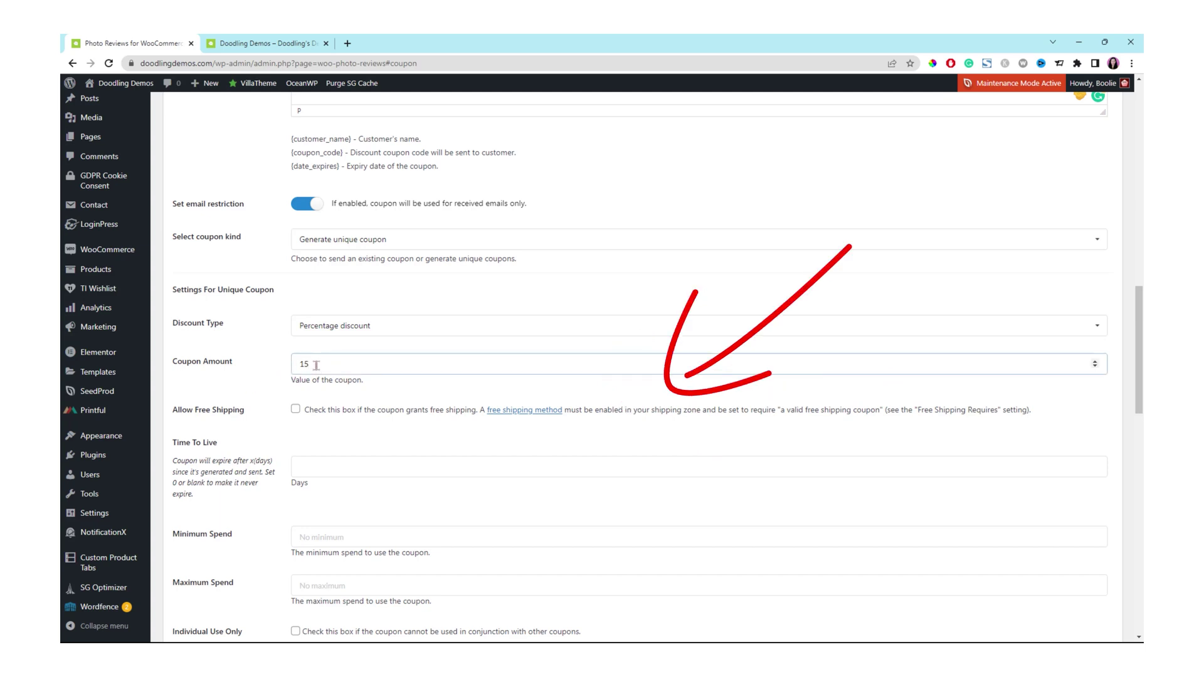
pyautogui.click(264, 390)
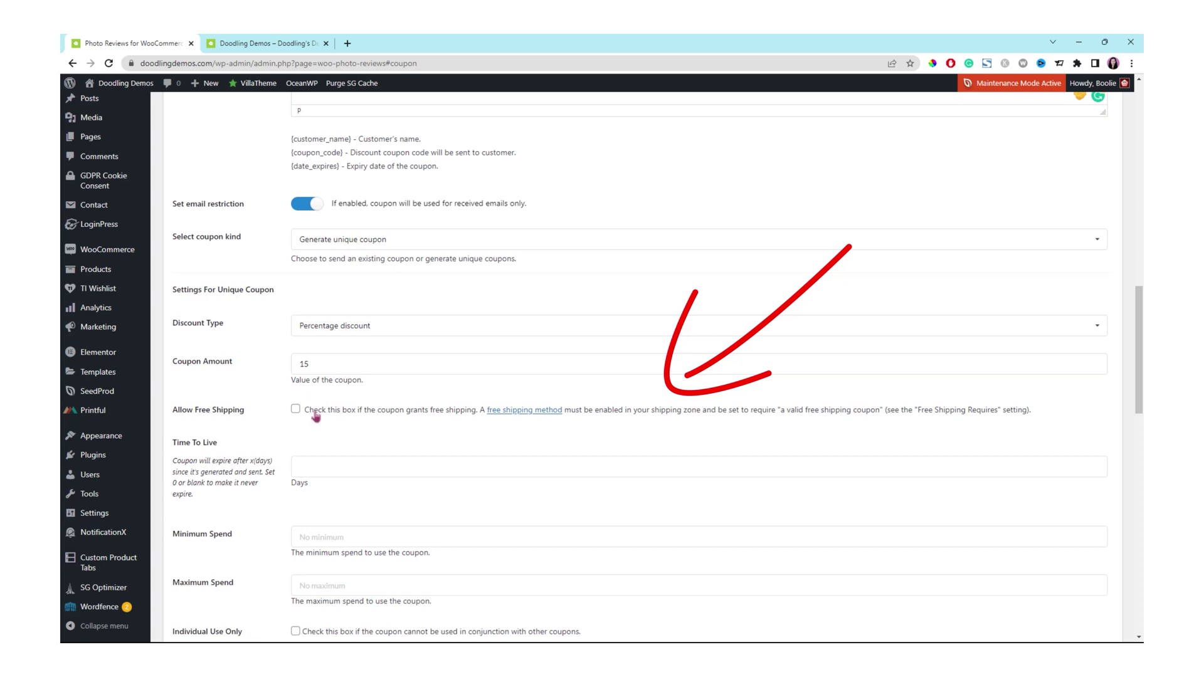
# Check the Allow Free Shipping option, leaving it unchecked
pyautogui.click(259, 434)
pyautogui.click(176, 410)
pyautogui.moveTo(176, 410); pyautogui.dragTo(245, 410)
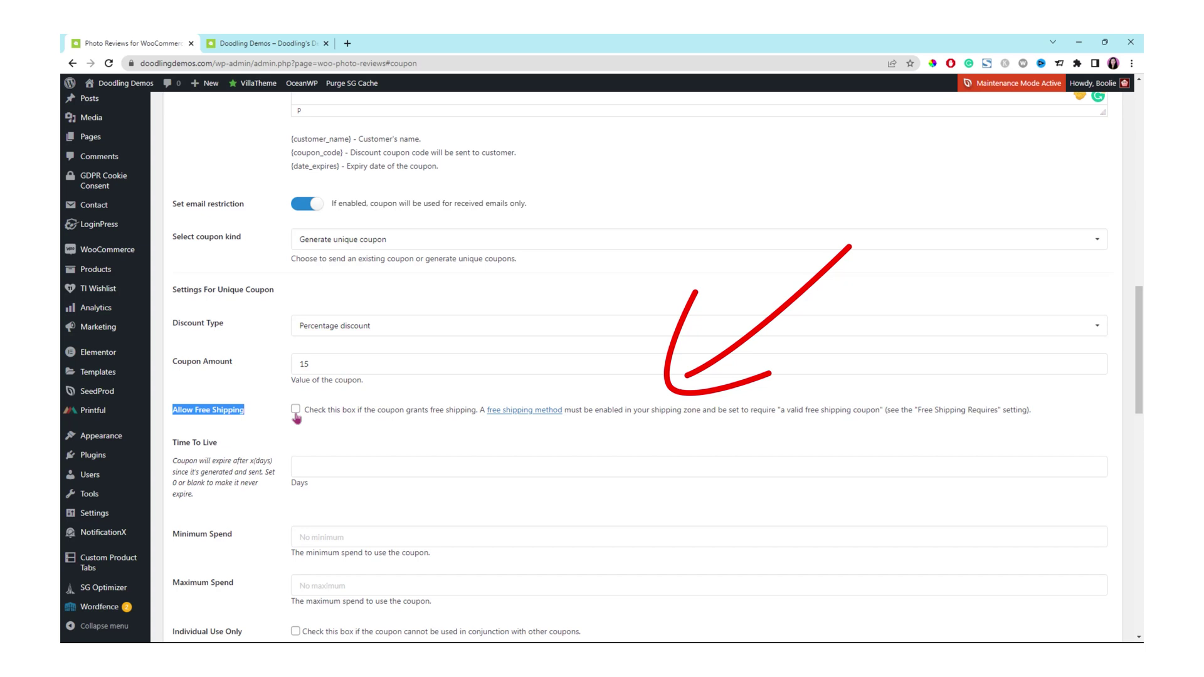
pyautogui.scroll(-2, 296, 418)
pyautogui.click(250, 397)
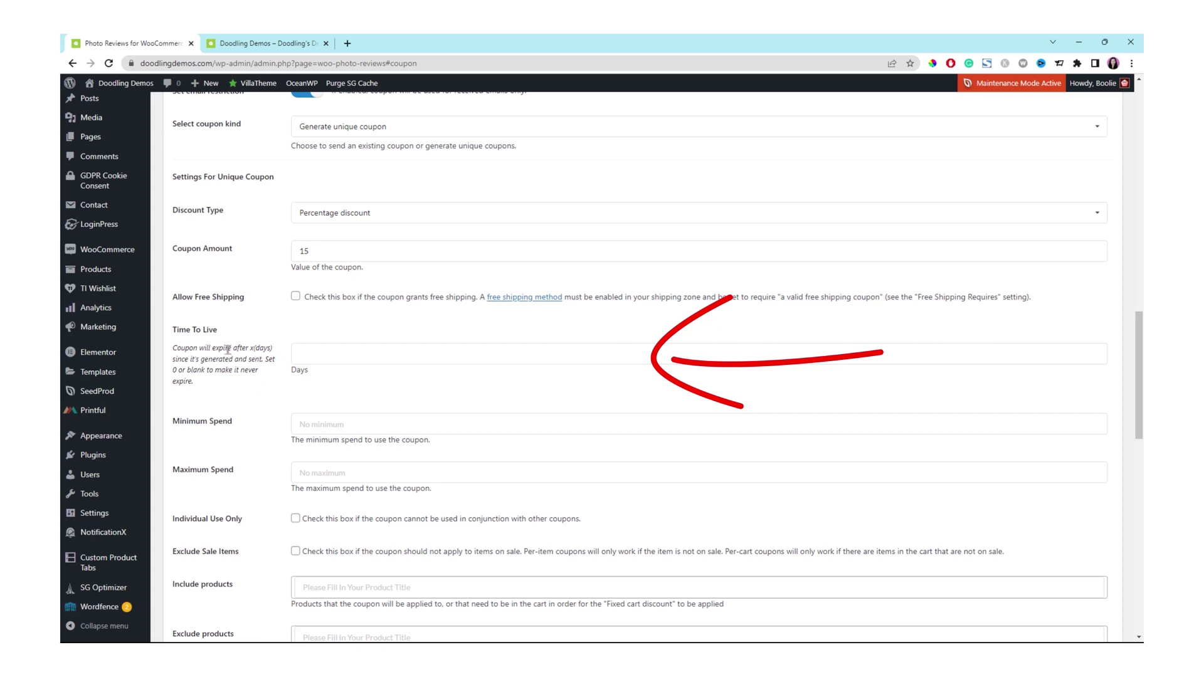
pyautogui.click(307, 351)
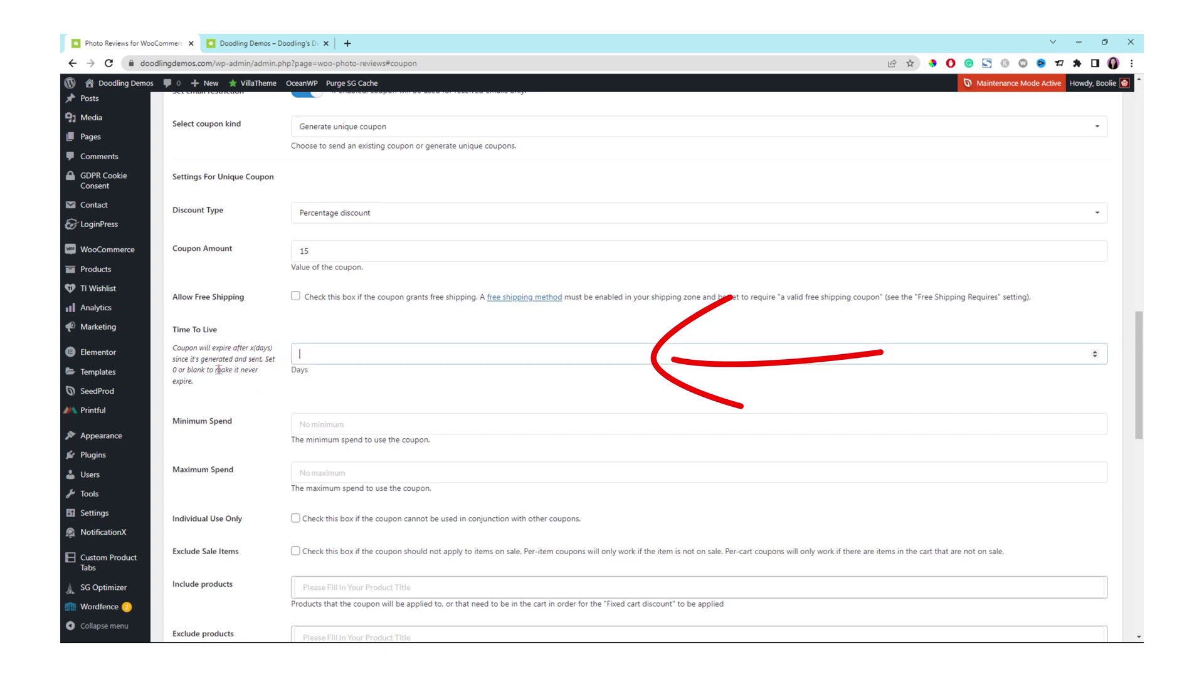
pyautogui.click(277, 375)
pyautogui.click(277, 379)
pyautogui.click(250, 369)
pyautogui.click(301, 357)
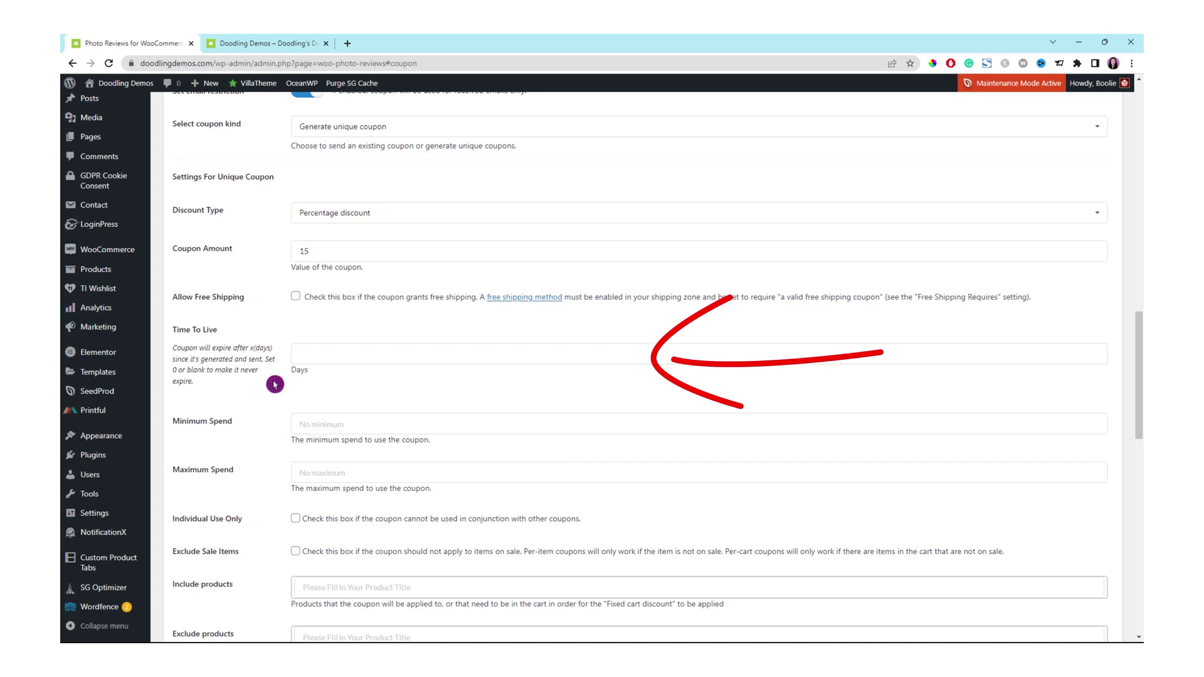
pyautogui.scroll(-1, 270, 388)
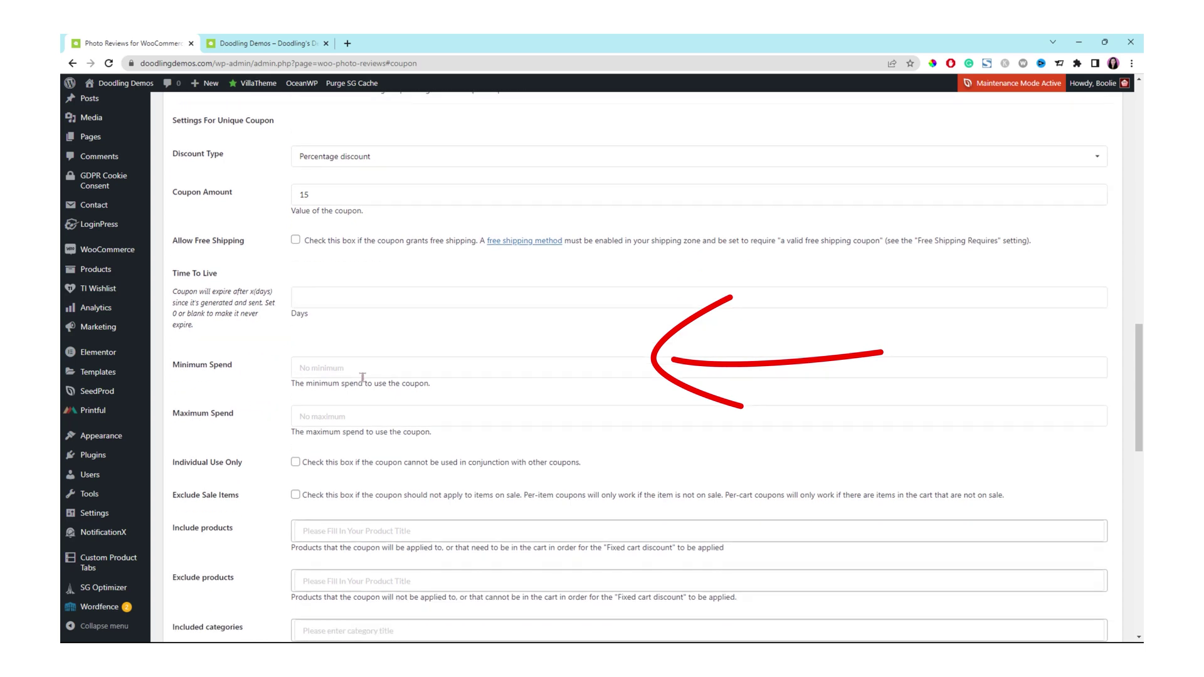
pyautogui.scroll(-1, 275, 388)
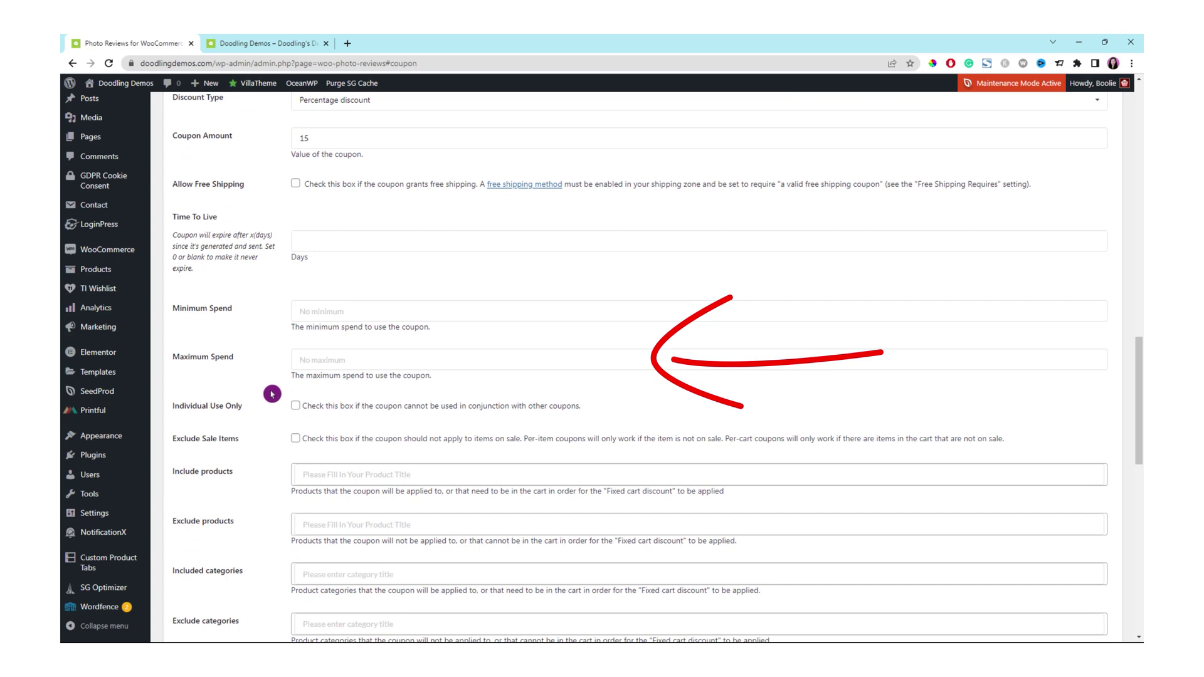
pyautogui.scroll(-1, 275, 392)
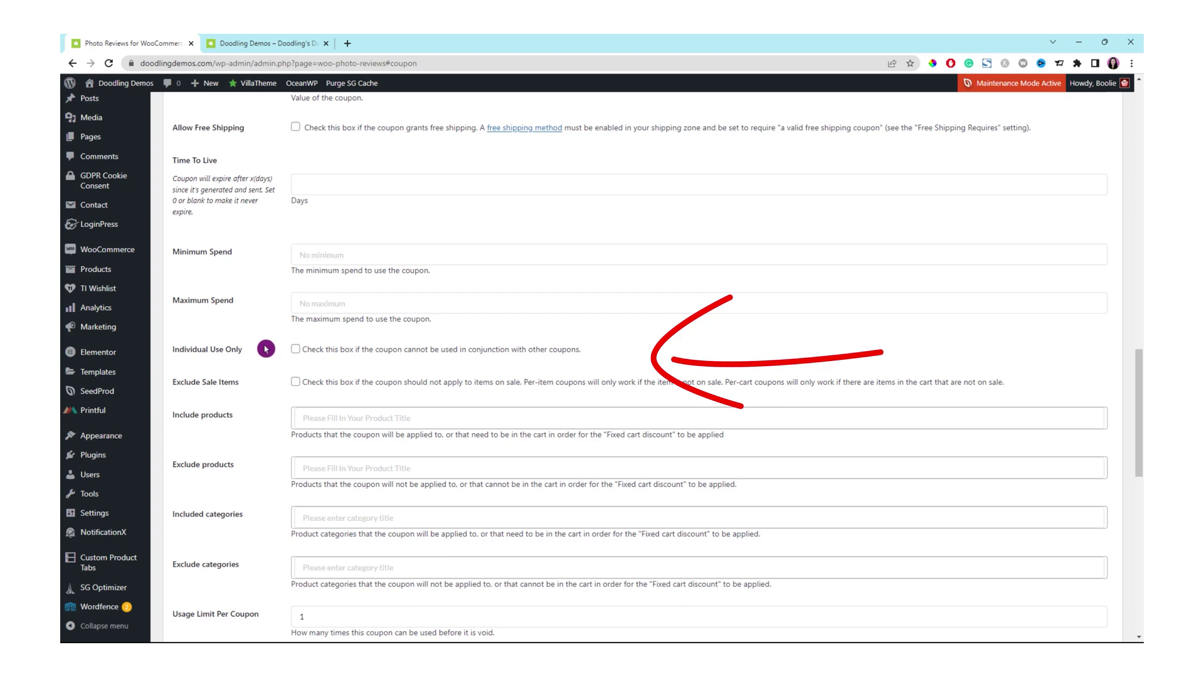
pyautogui.scroll(-1, 273, 355)
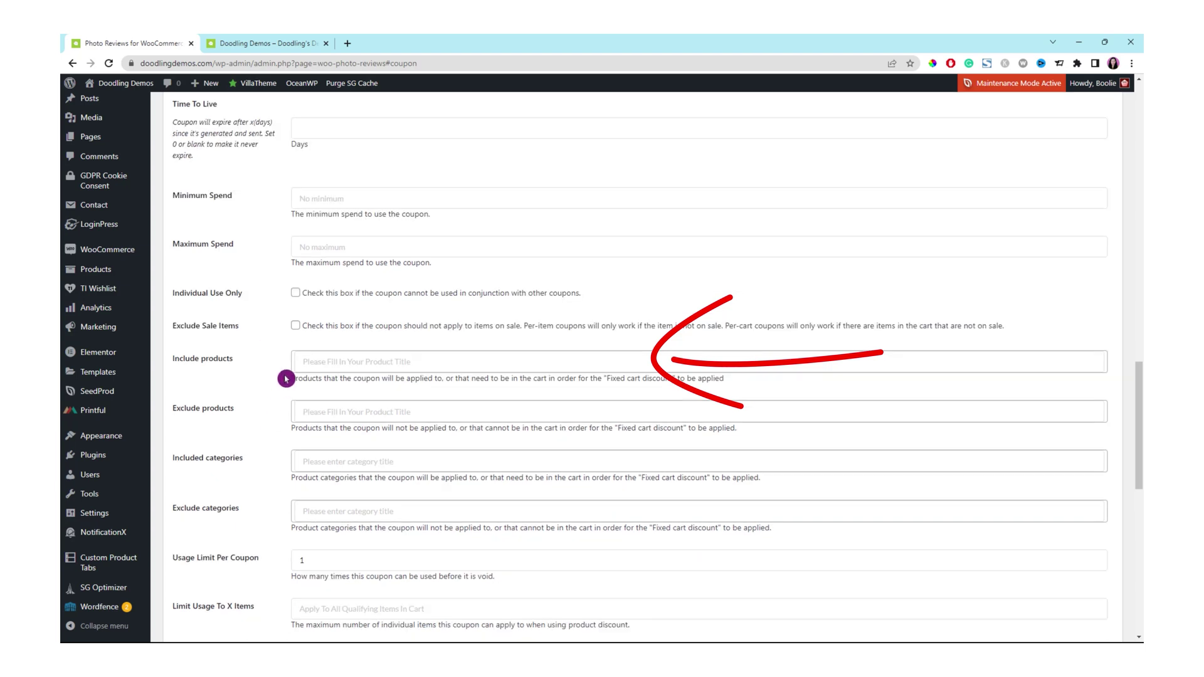
pyautogui.scroll(-2, 268, 434)
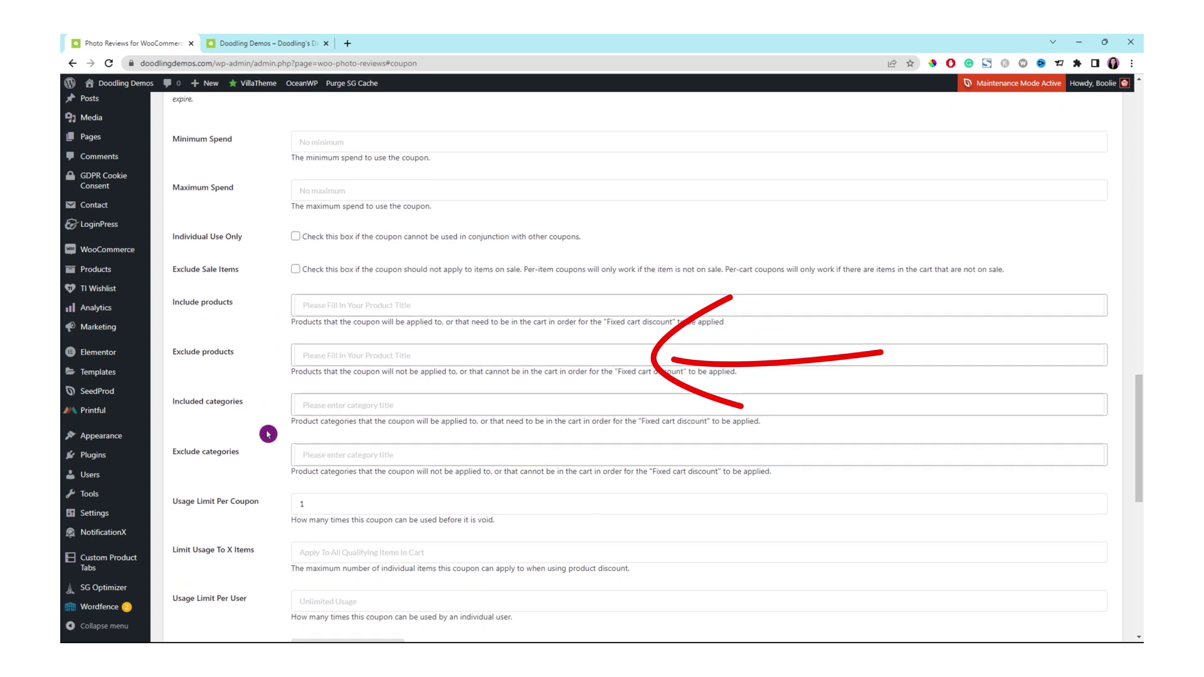
pyautogui.scroll(-2, 269, 434)
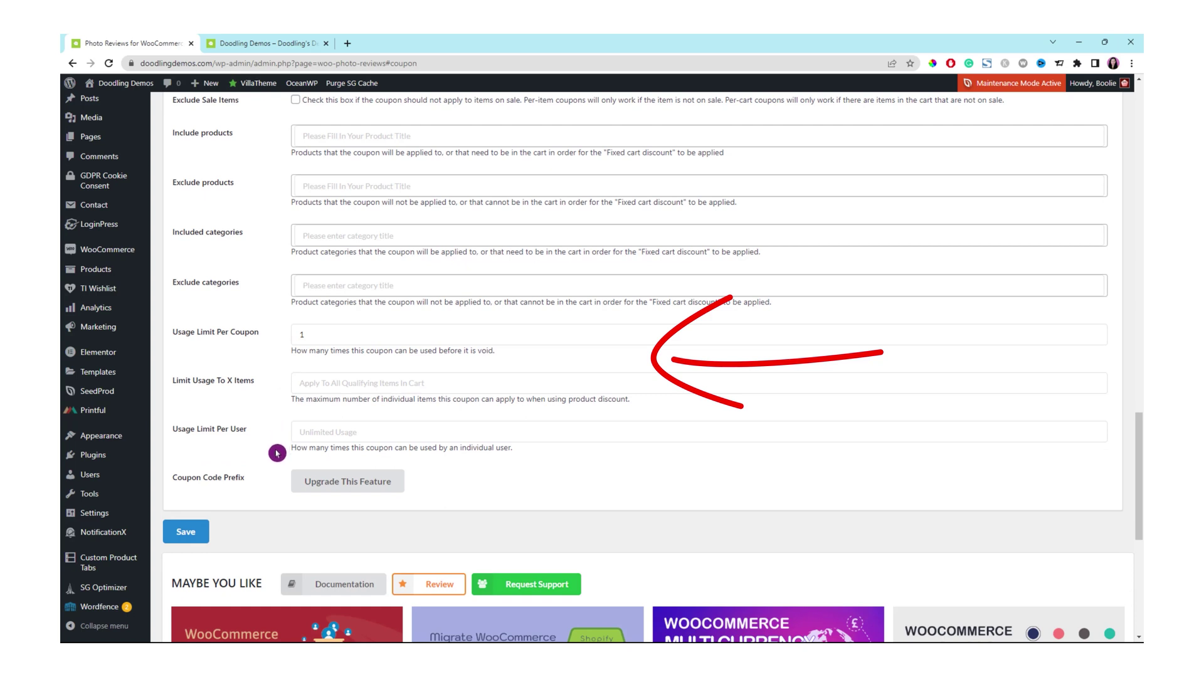
pyautogui.scroll(-2, 276, 453)
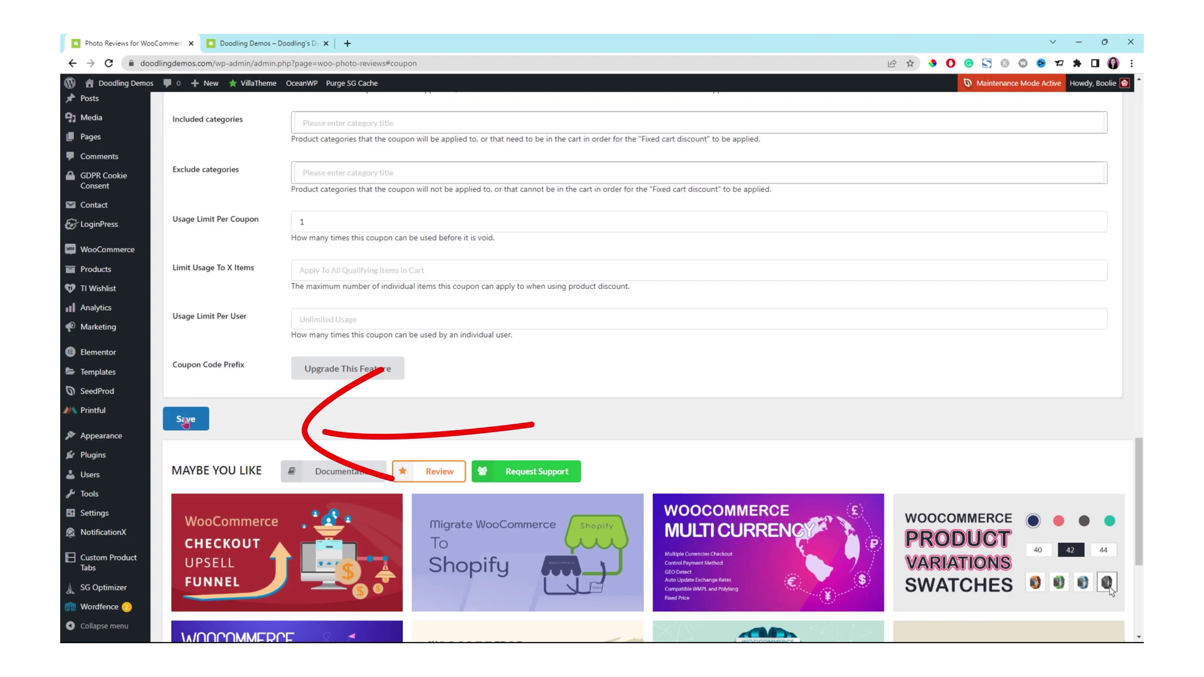
# Save the coupon settings and switch to the Review Reminder tab to view its schedule
pyautogui.click(186, 421)
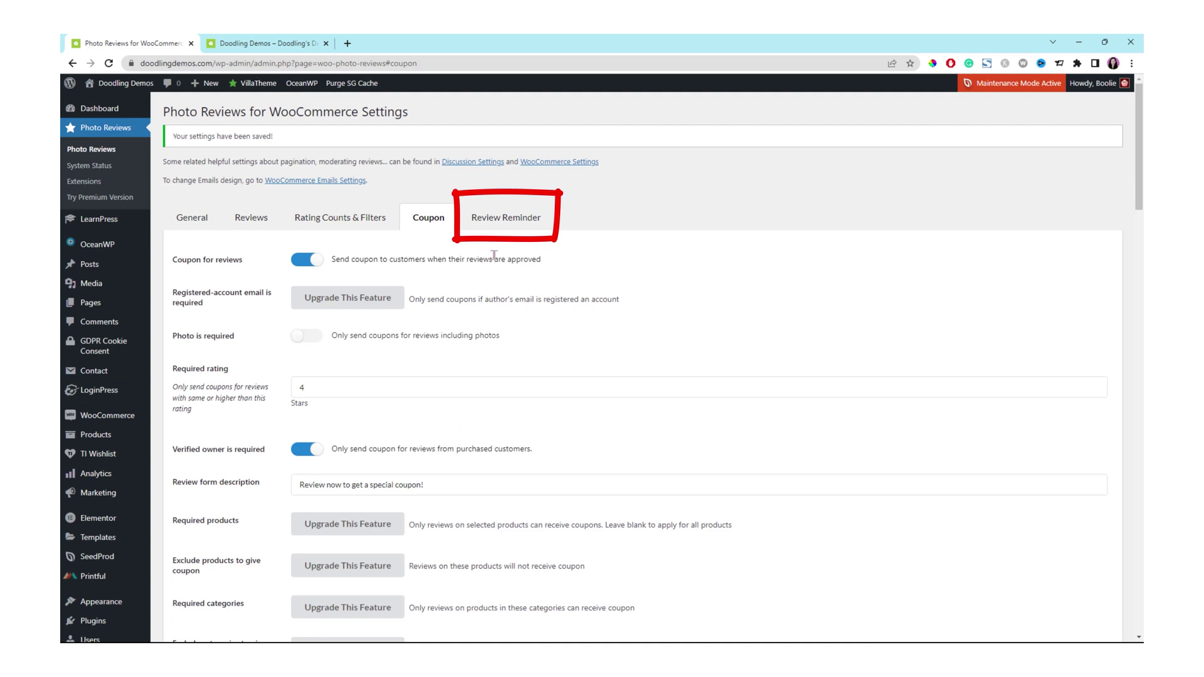
pyautogui.click(513, 221)
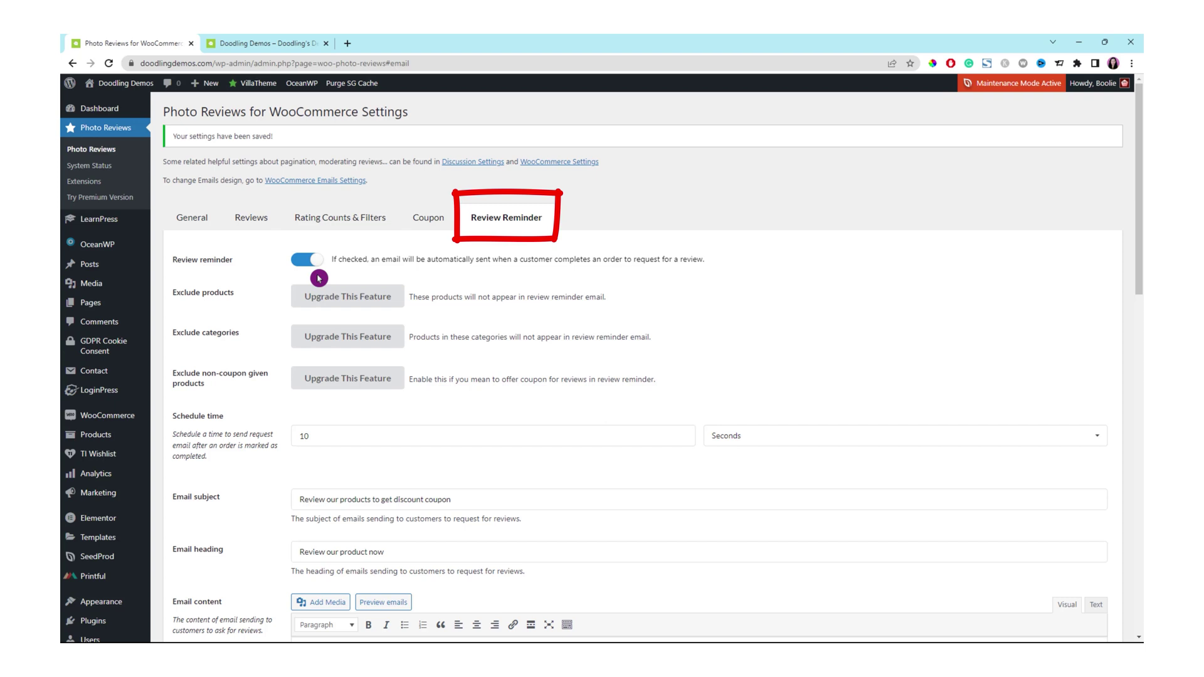
pyautogui.scroll(-2, 239, 411)
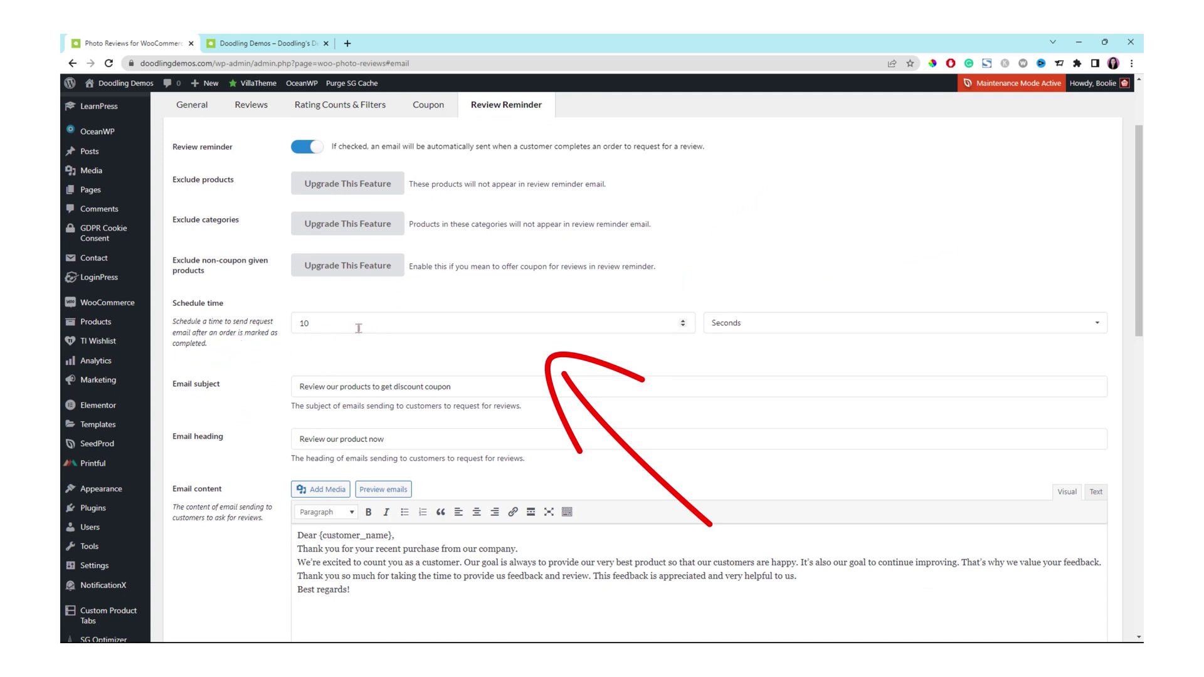
# Edit the reminder schedule delay, replacing 10 with 14 and then resetting it to 0
pyautogui.click(591, 321)
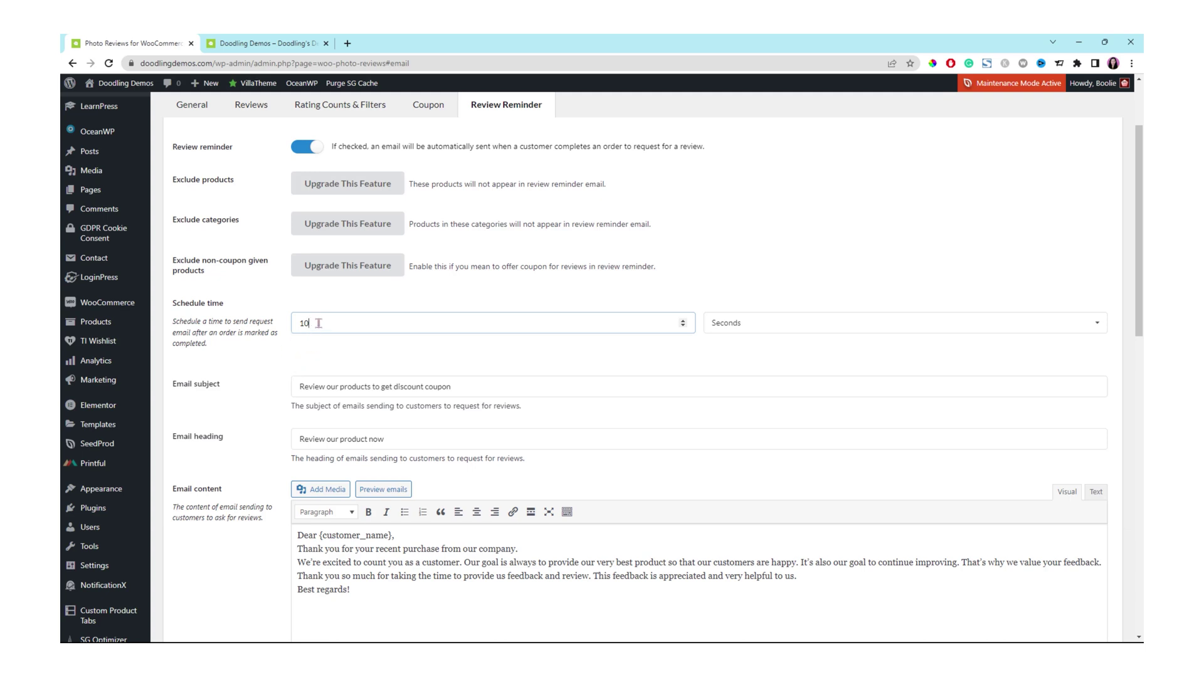
pyautogui.moveTo(314, 323); pyautogui.dragTo(295, 322)
pyautogui.write('14')
pyautogui.click(294, 351)
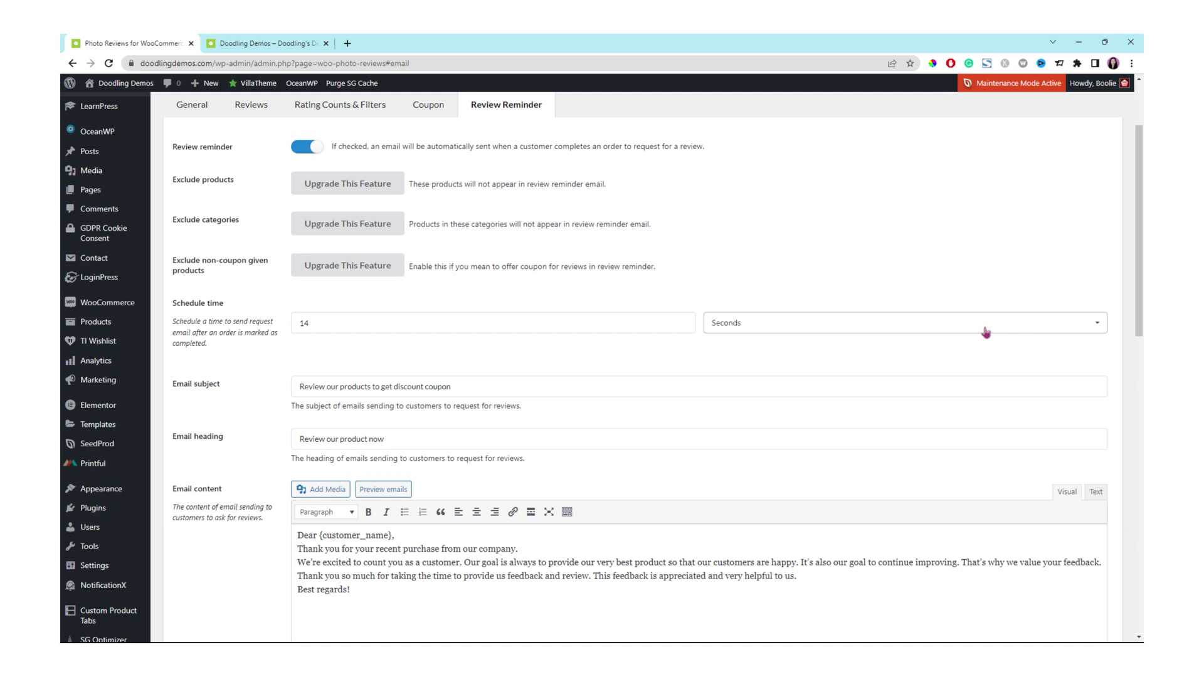
pyautogui.moveTo(332, 326); pyautogui.dragTo(287, 329)
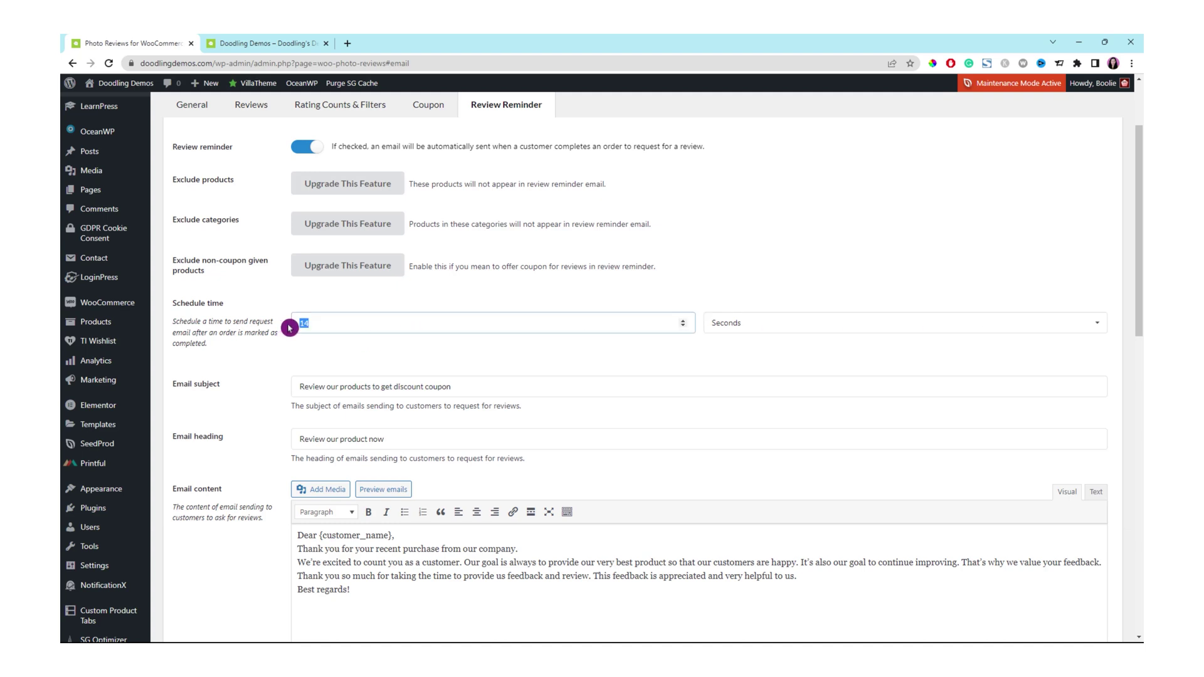
pyautogui.press('BackSpace')
pyautogui.click(358, 326)
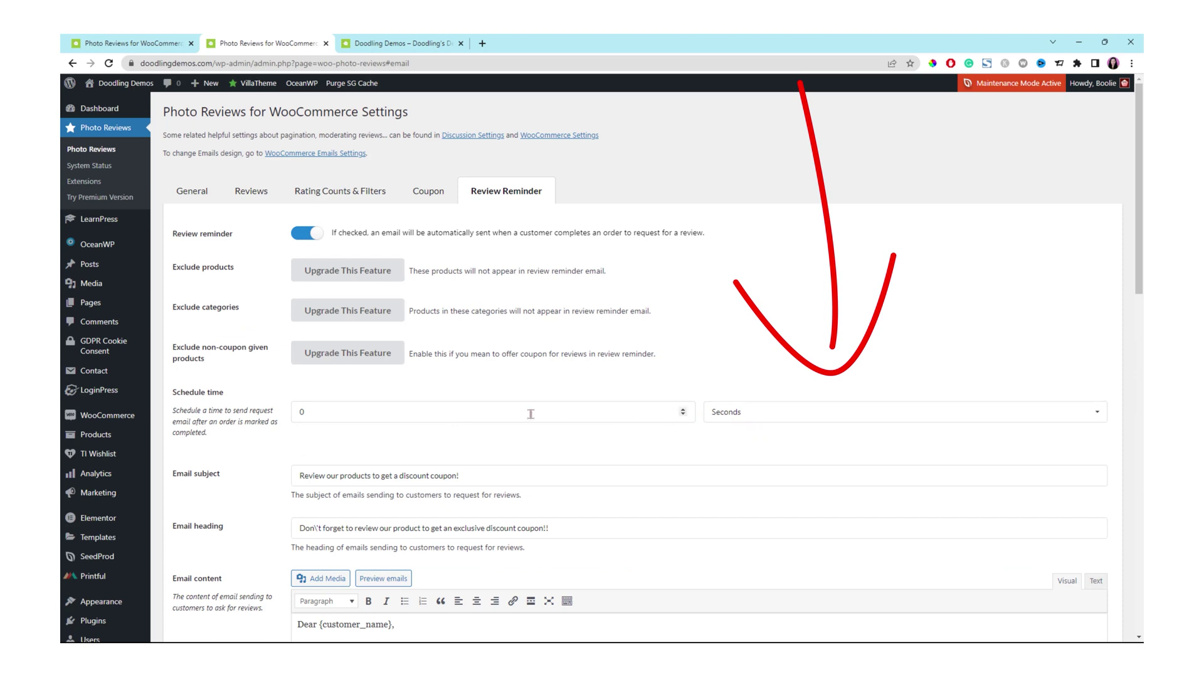
pyautogui.click(682, 413)
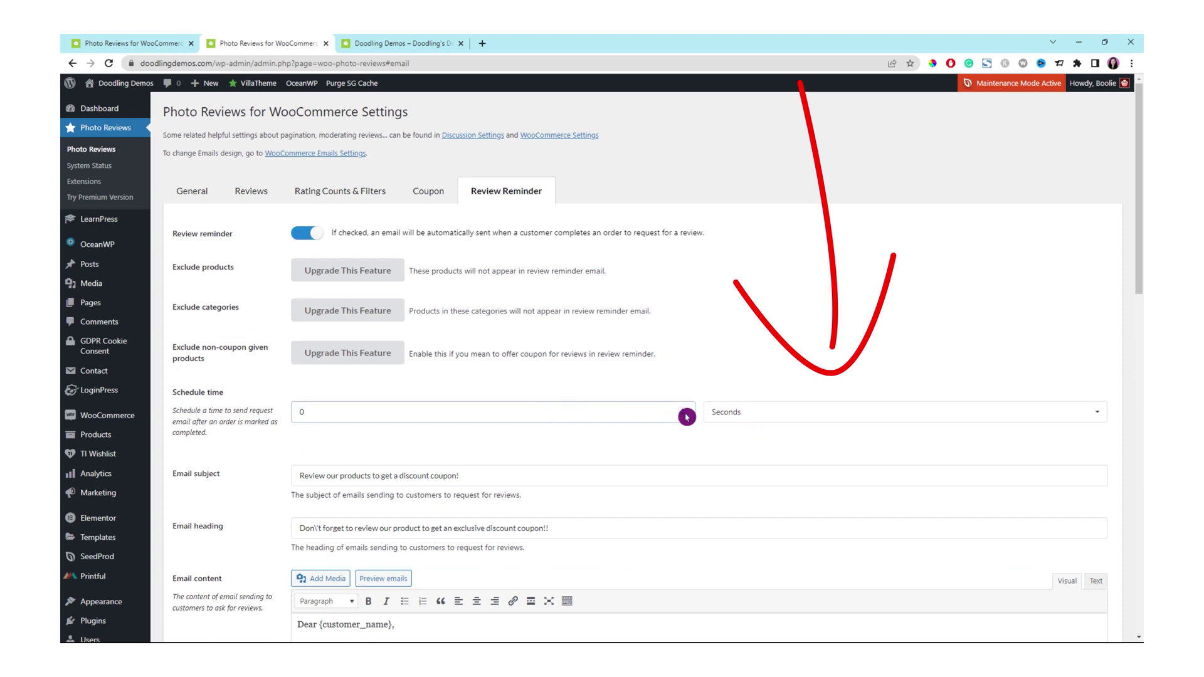
# Set the schedule time unit to Days and the delay to 14
pyautogui.click(1096, 416)
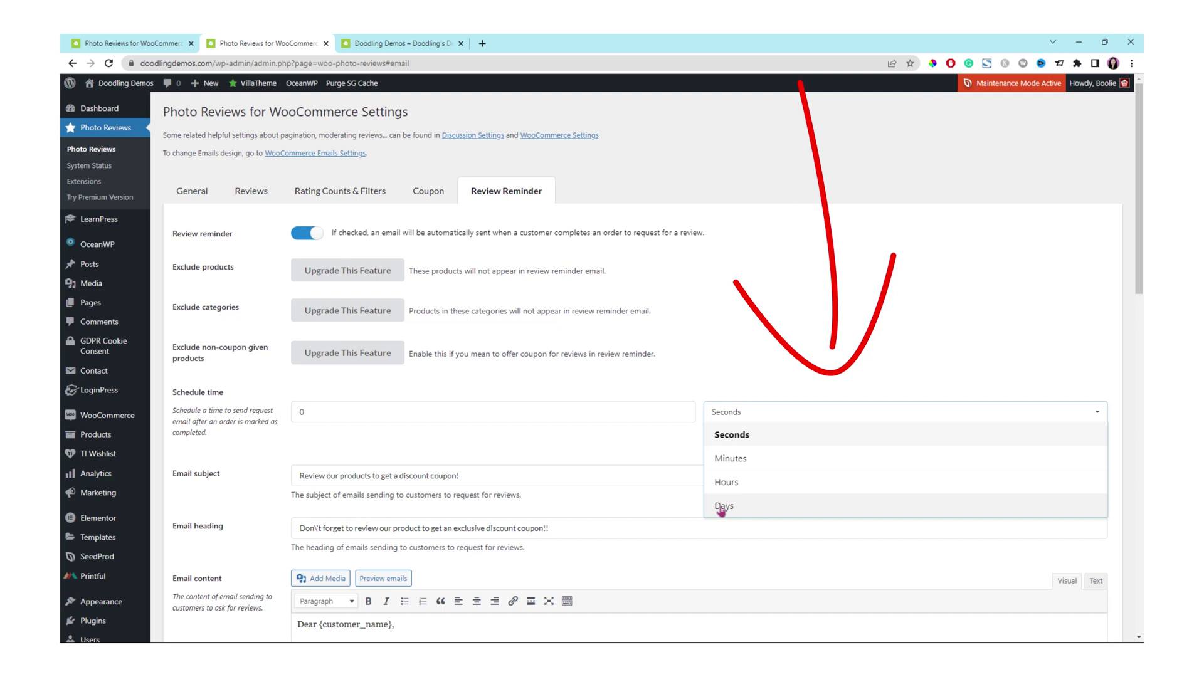
pyautogui.click(721, 506)
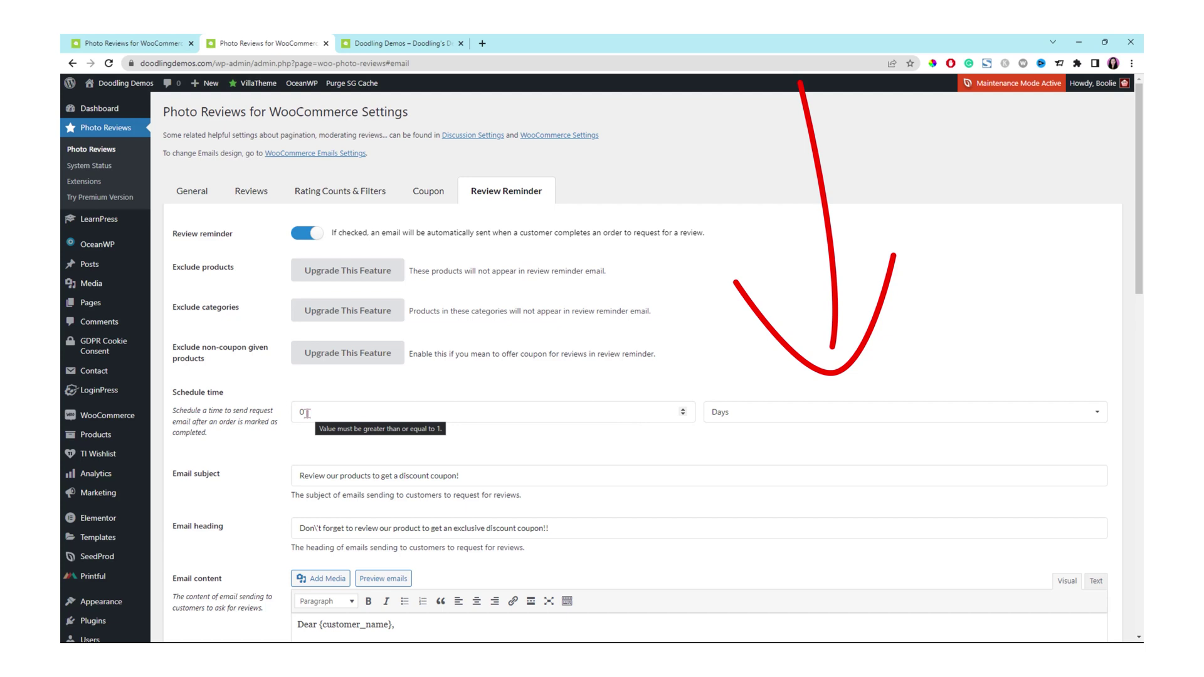
pyautogui.doubleClick(306, 413)
pyautogui.write('14')
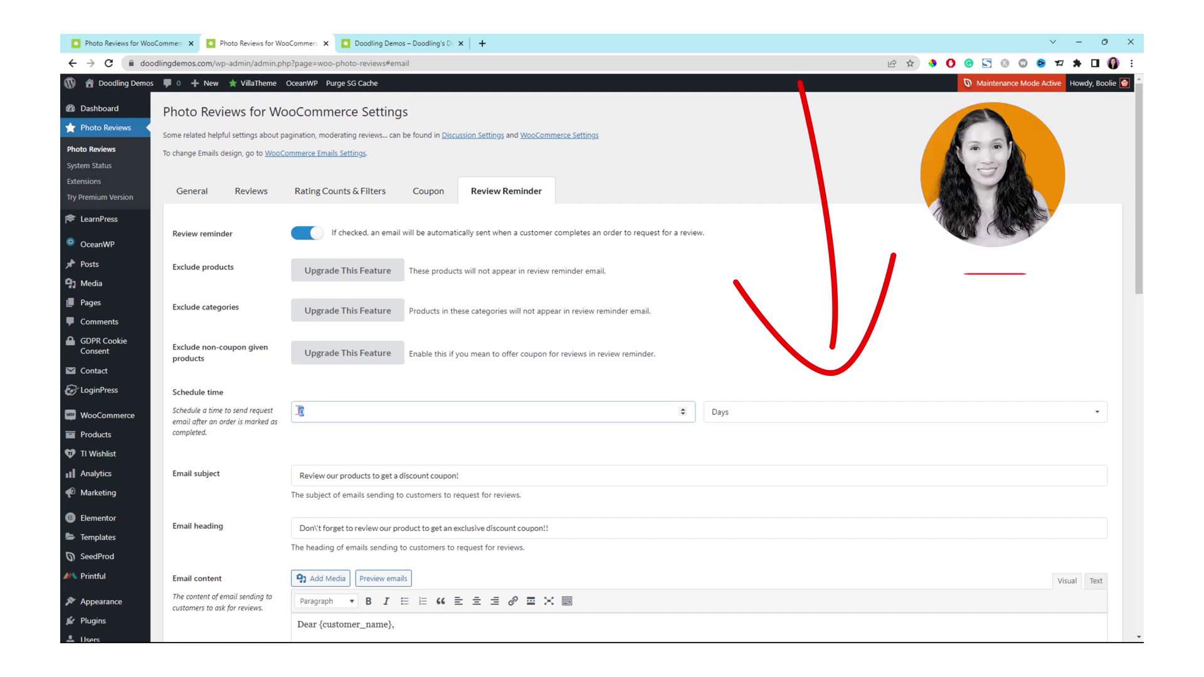
pyautogui.click(347, 437)
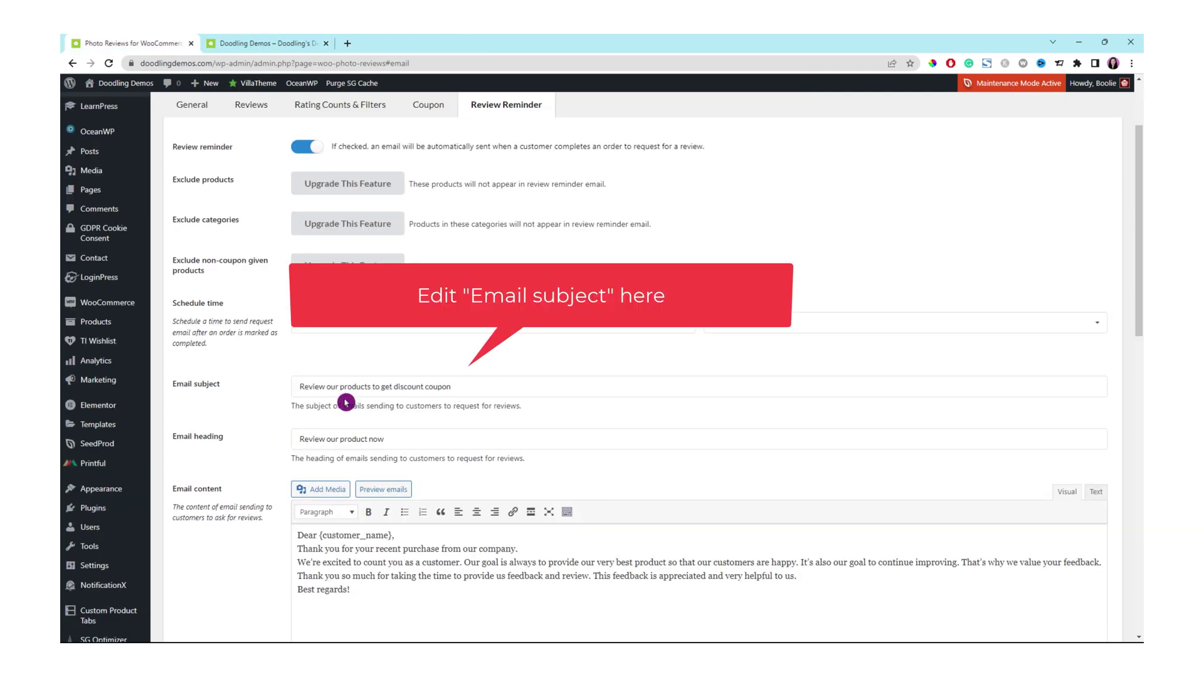
# Insert 'a' before 'discount' in the reminder email subject
pyautogui.click(394, 386)
pyautogui.write('a')
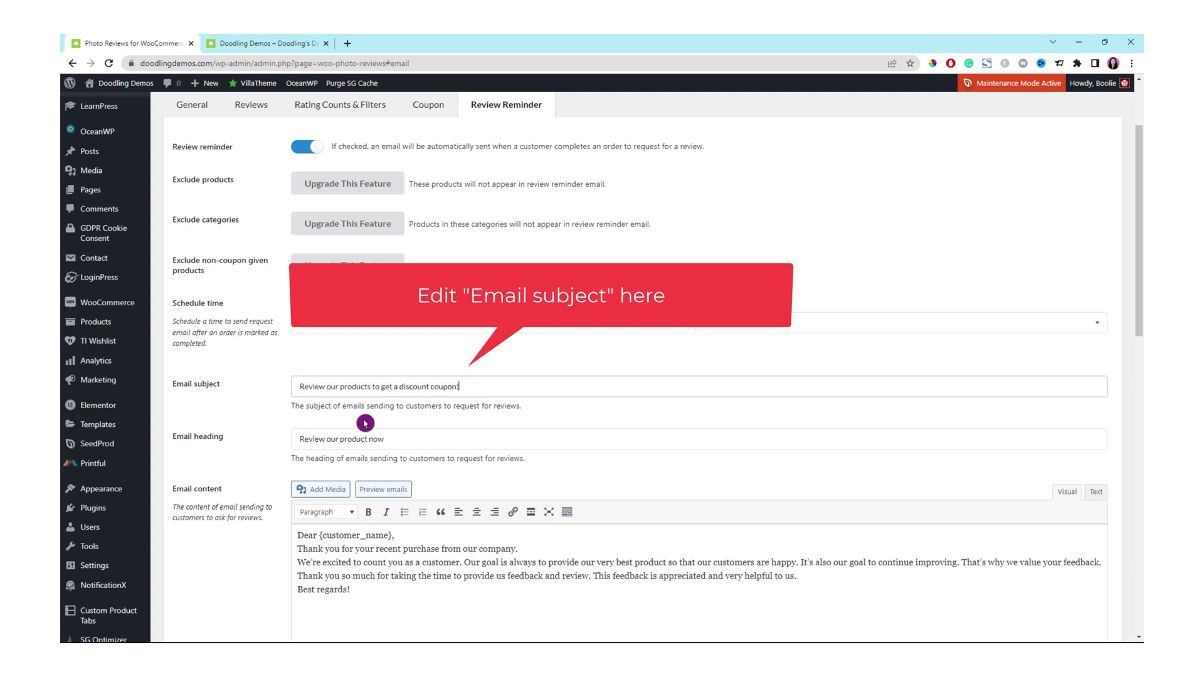
pyautogui.scroll(-1, 263, 434)
pyautogui.scroll(-1, 260, 433)
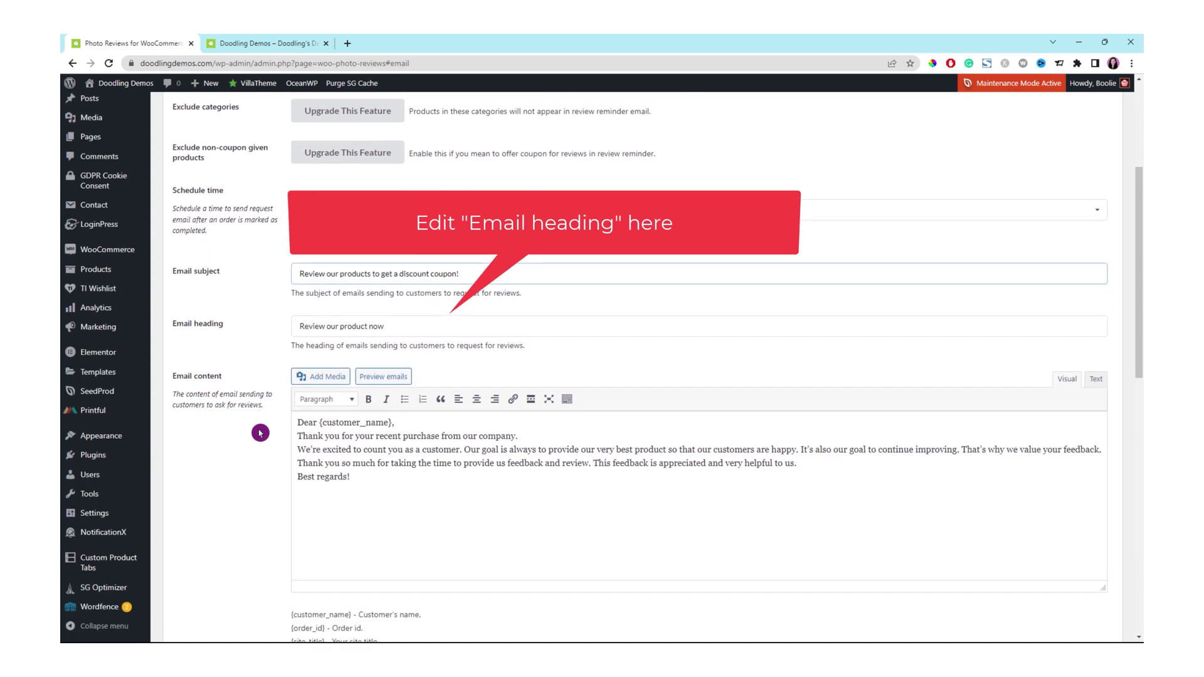
# Reword the heading to 'Don't forget to review our product to get an exclusive discount coupon!!'
pyautogui.click(369, 326)
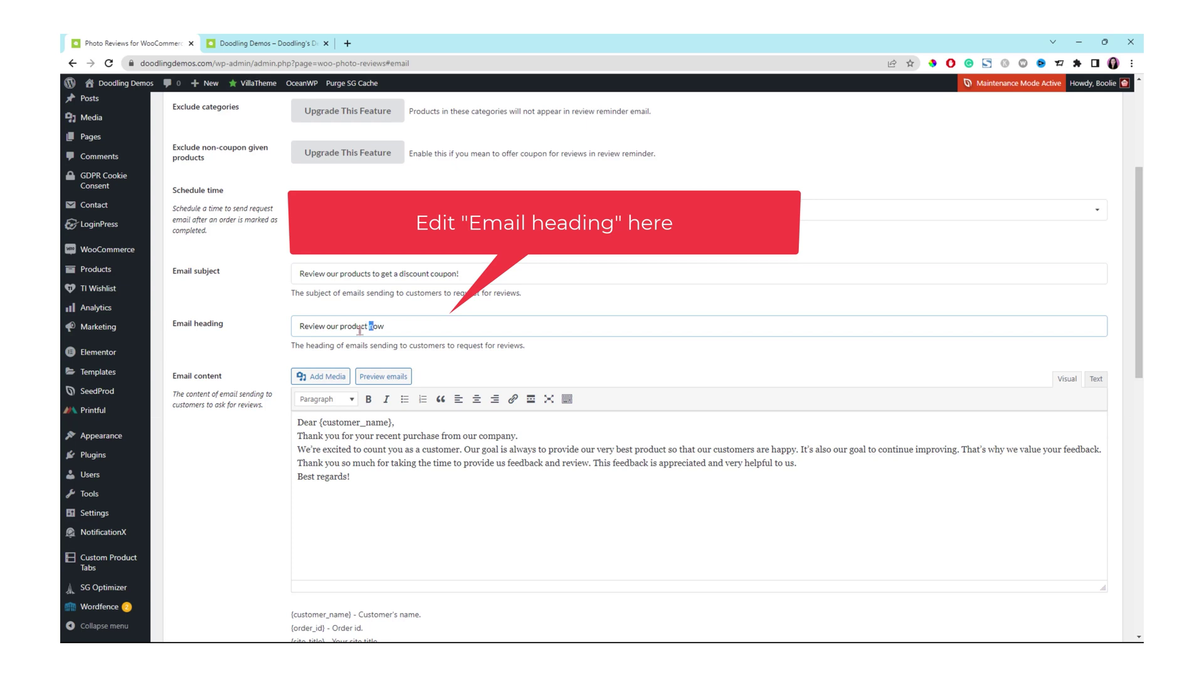
pyautogui.click(372, 327)
pyautogui.press('Delete')
pyautogui.press('Delete')
pyautogui.press('Delete')
pyautogui.write('to get an exclusive discount coupon!!')
pyautogui.click(297, 332)
pyautogui.write("Don't forget to r")
pyautogui.press('Delete')
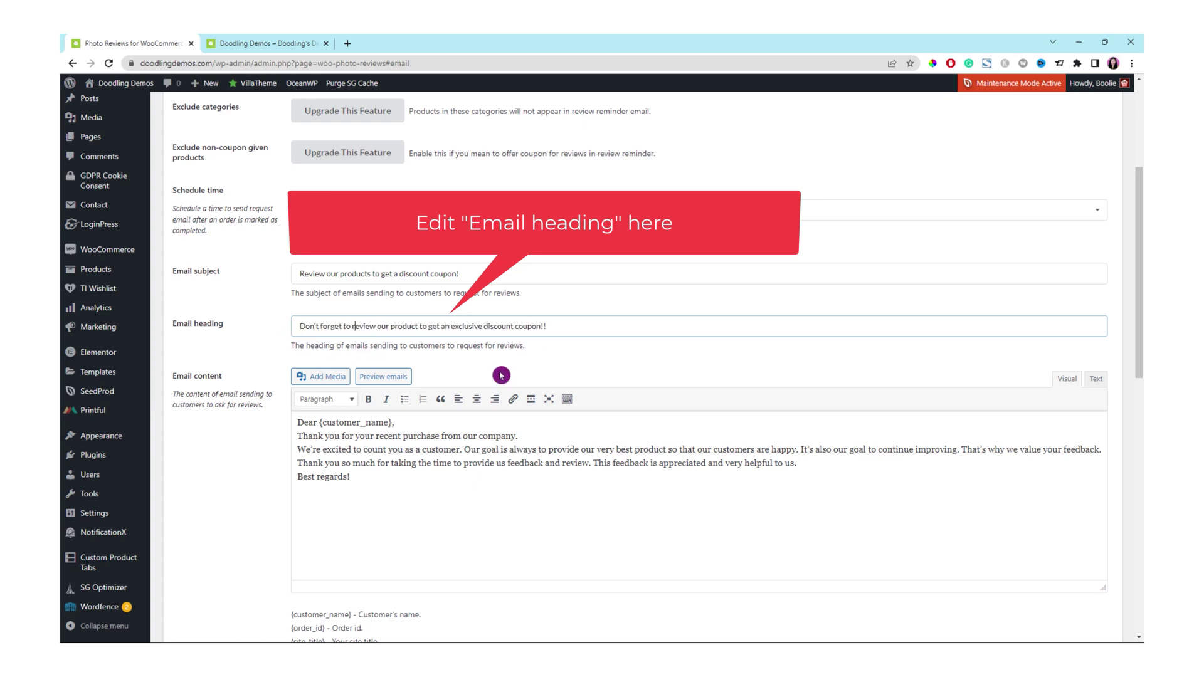
pyautogui.click(402, 481)
# Tidy the body's line breaks and add 'The Doodling Demos Team' under Best regards as paragraph text
pyautogui.scroll(-3, 402, 480)
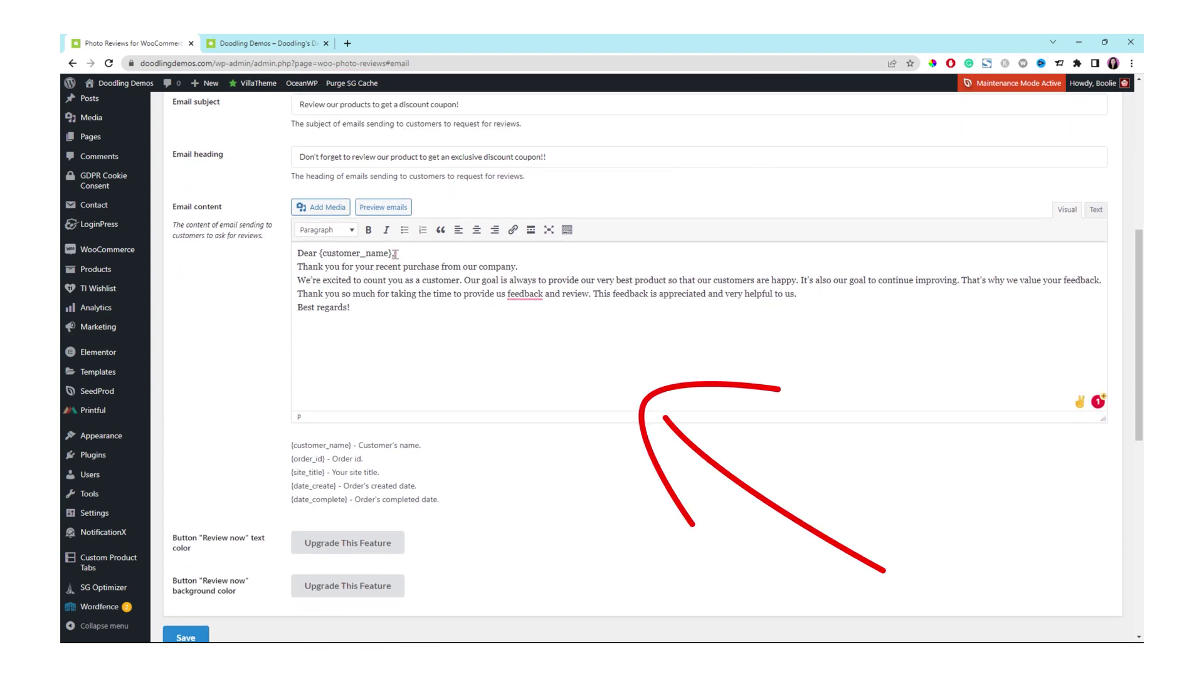
pyautogui.click(395, 254)
pyautogui.press('Return')
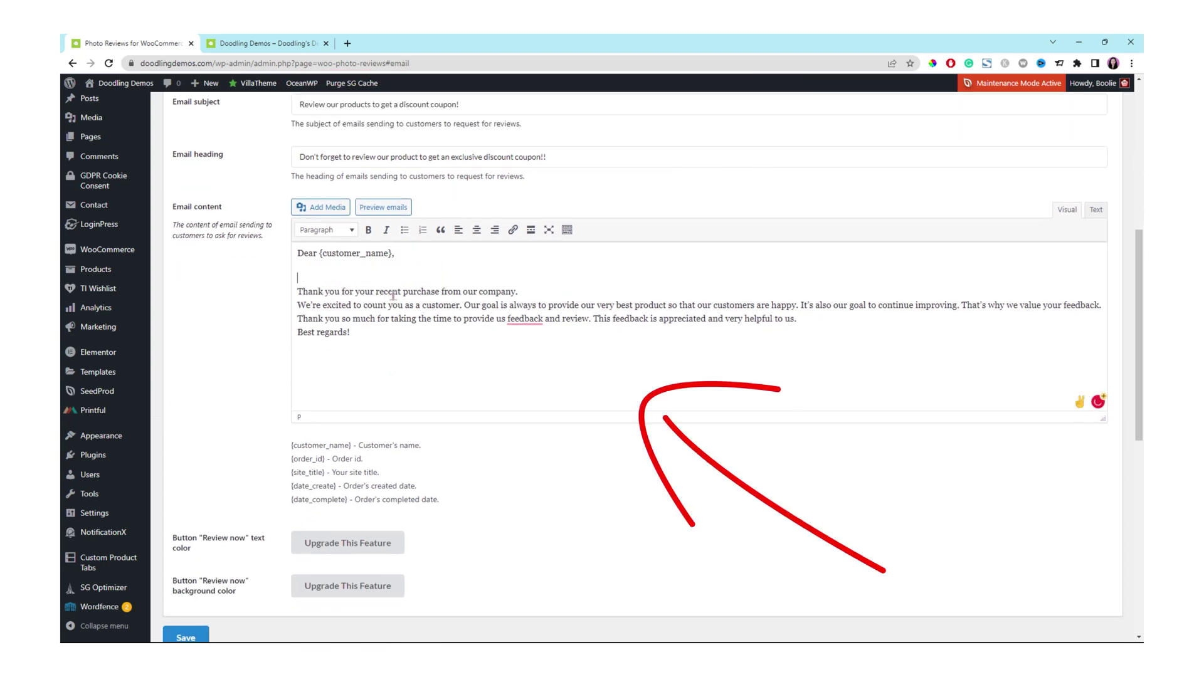
pyautogui.press('Delete')
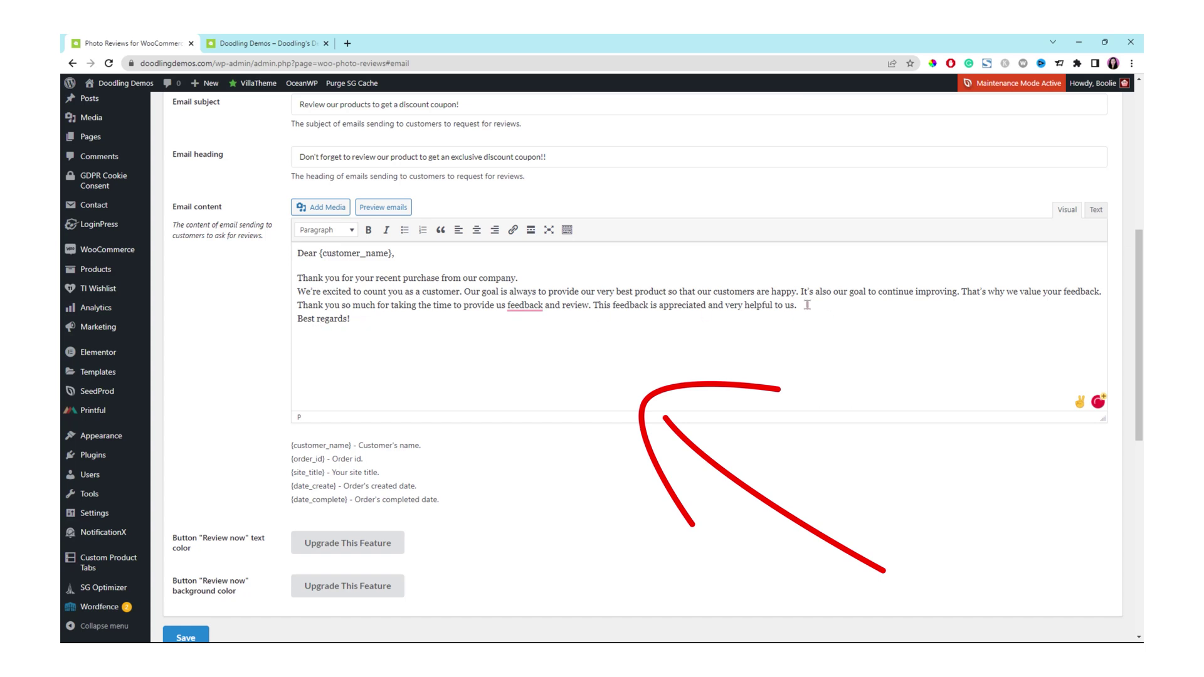
pyautogui.press('Return')
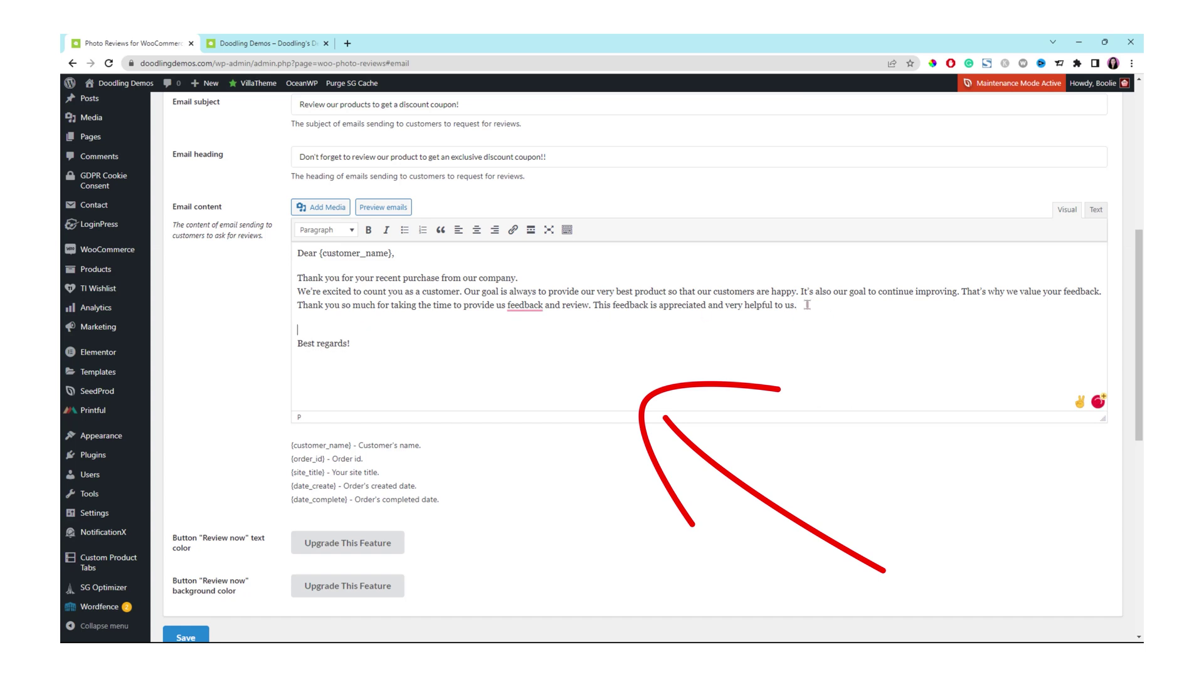
pyautogui.press('Delete')
pyautogui.click(359, 338)
pyautogui.write('The D')
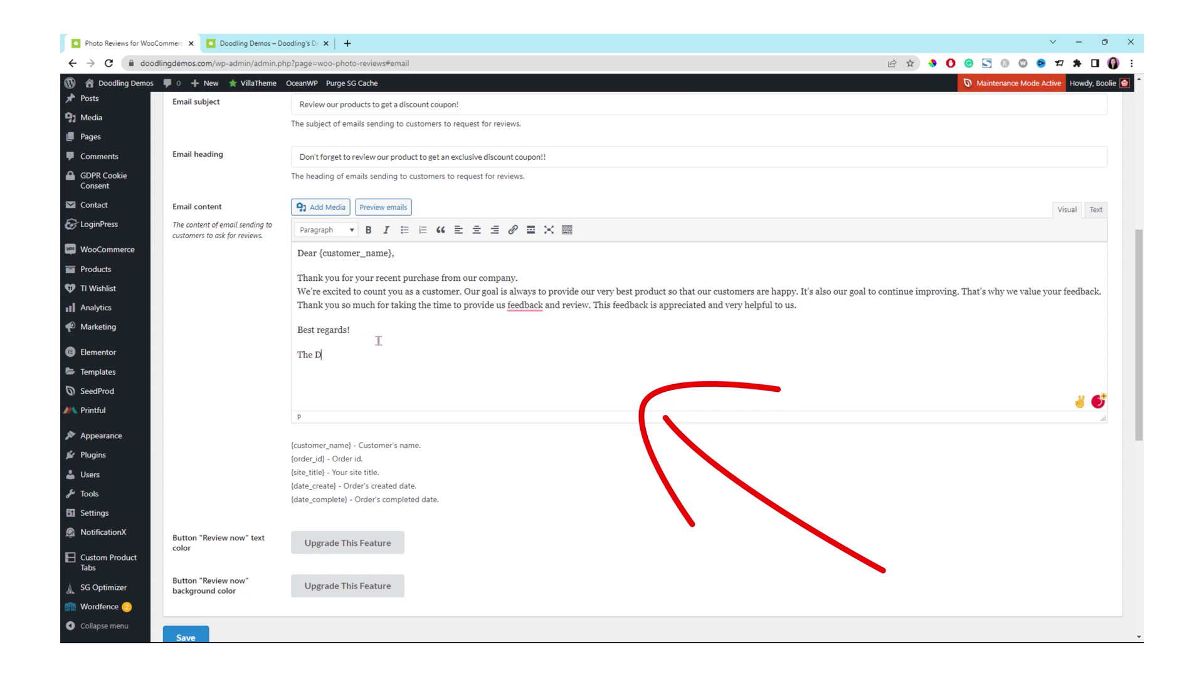
pyautogui.write('oodling Demos Team')
pyautogui.moveTo(411, 354); pyautogui.dragTo(296, 328)
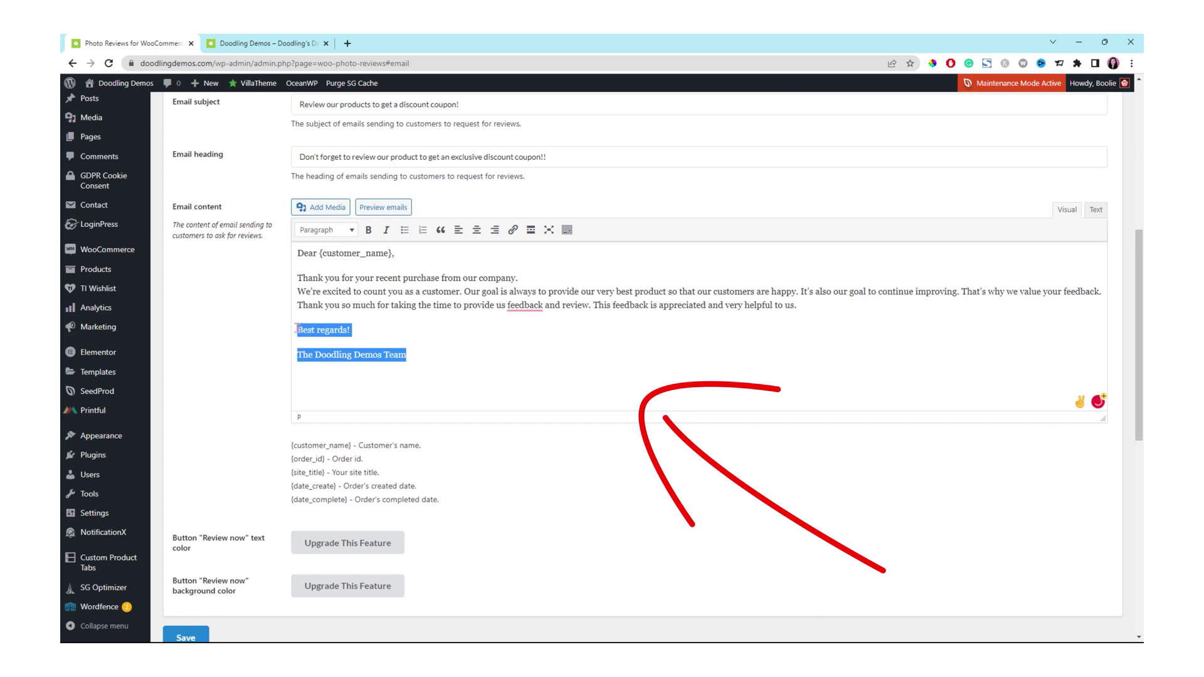
pyautogui.click(348, 230)
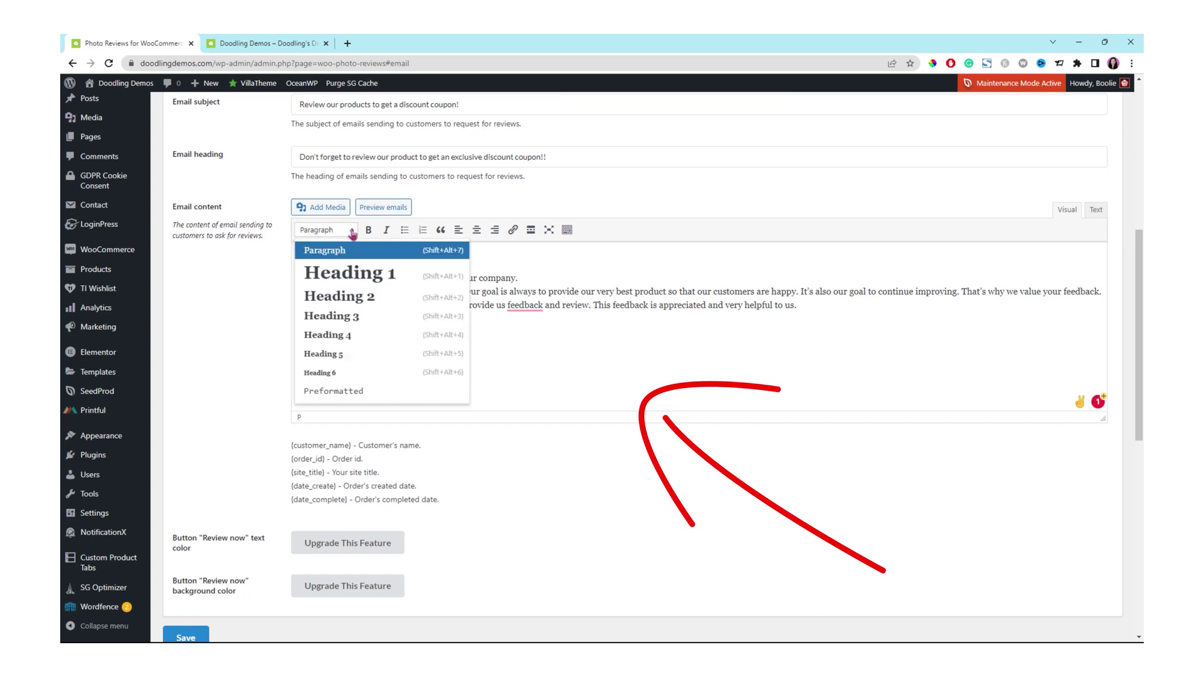
pyautogui.click(323, 354)
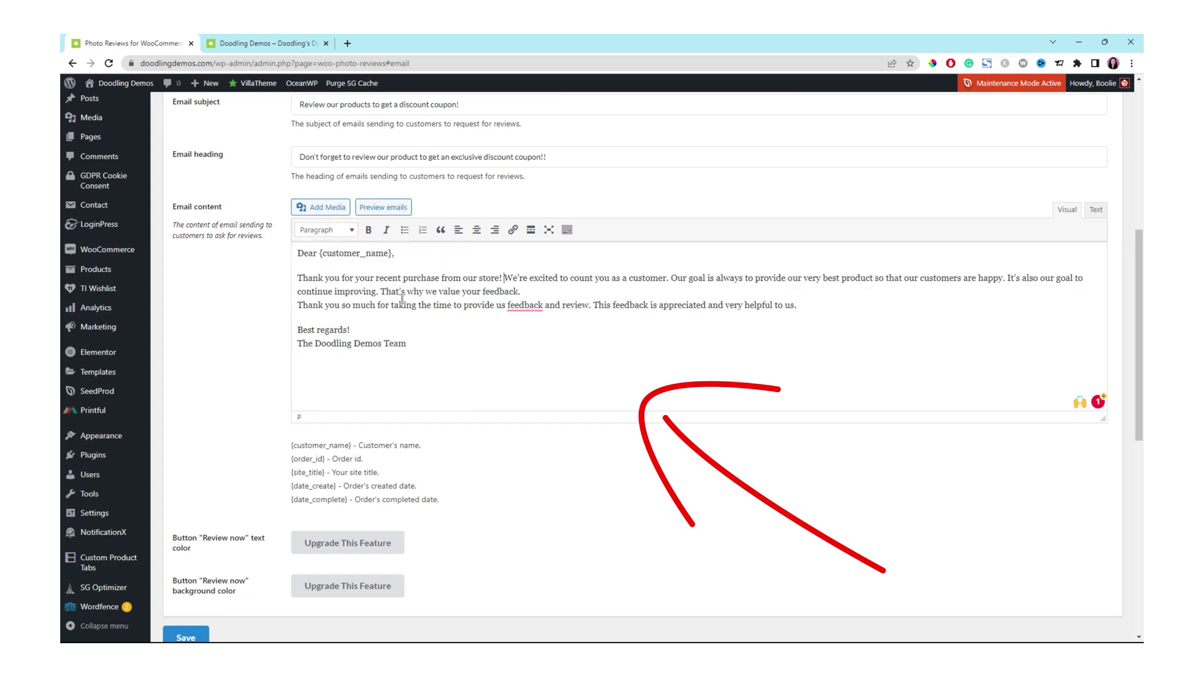
# Join the thank-you sentence onto the previous line and insert 'with' before 'feedback'
pyautogui.click(530, 291)
pyautogui.press('Delete')
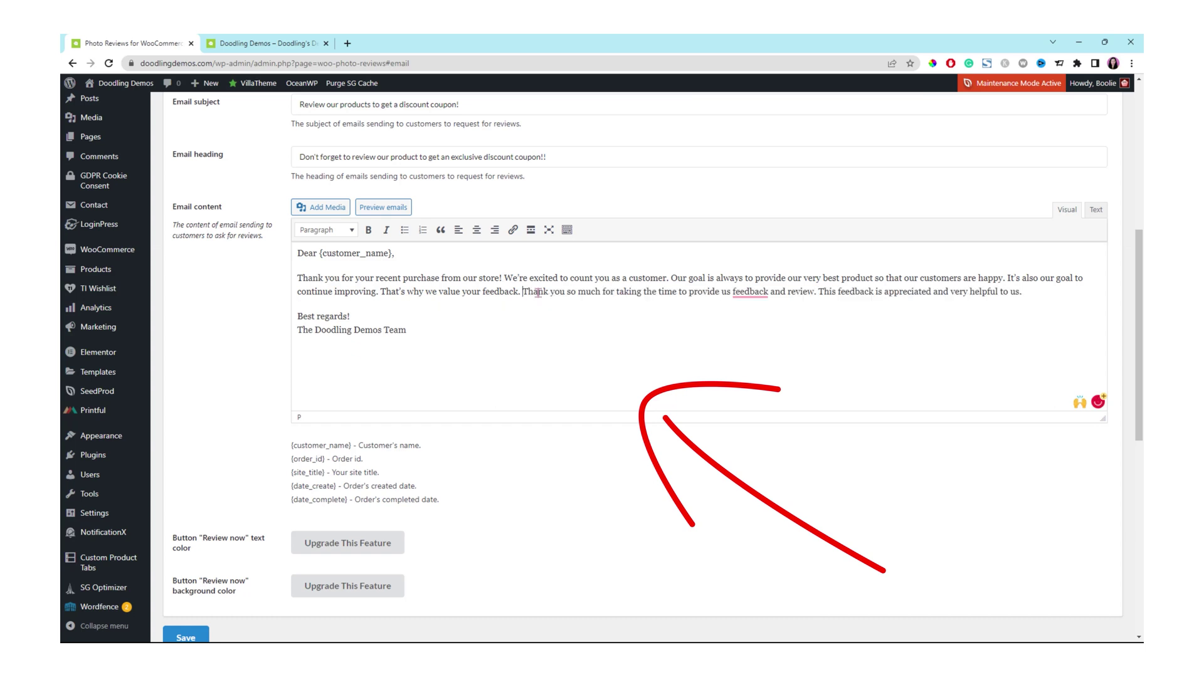
pyautogui.click(735, 291)
pyautogui.write('with')
pyautogui.moveTo(291, 442); pyautogui.dragTo(439, 500)
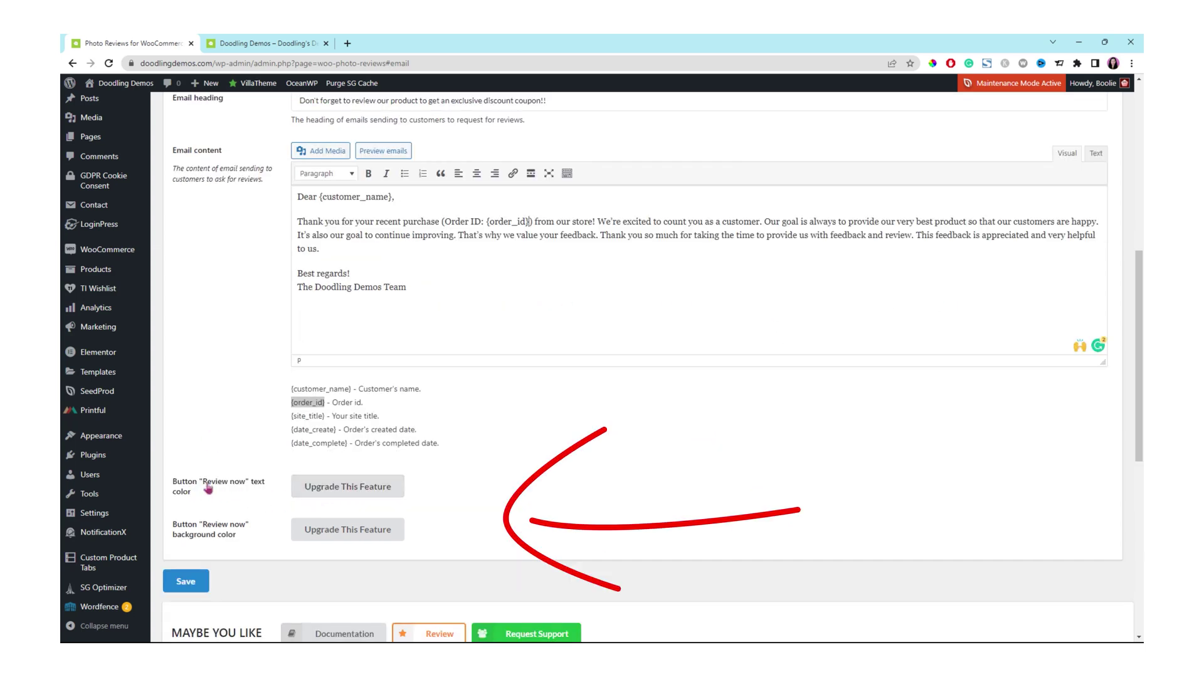
pyautogui.click(208, 489)
pyautogui.tripleClick(208, 490)
pyautogui.click(209, 491)
# Save the Review Reminder settings and check the 'Your settings have been saved!' confirmation
pyautogui.scroll(-1, 251, 546)
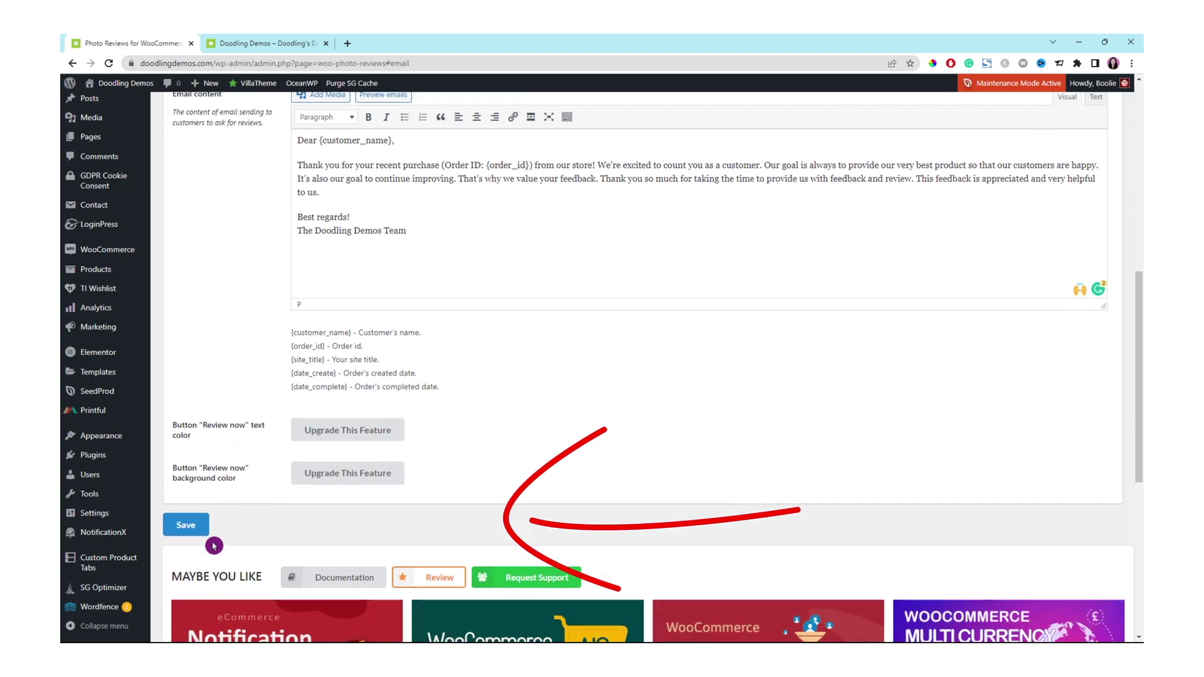
pyautogui.click(190, 531)
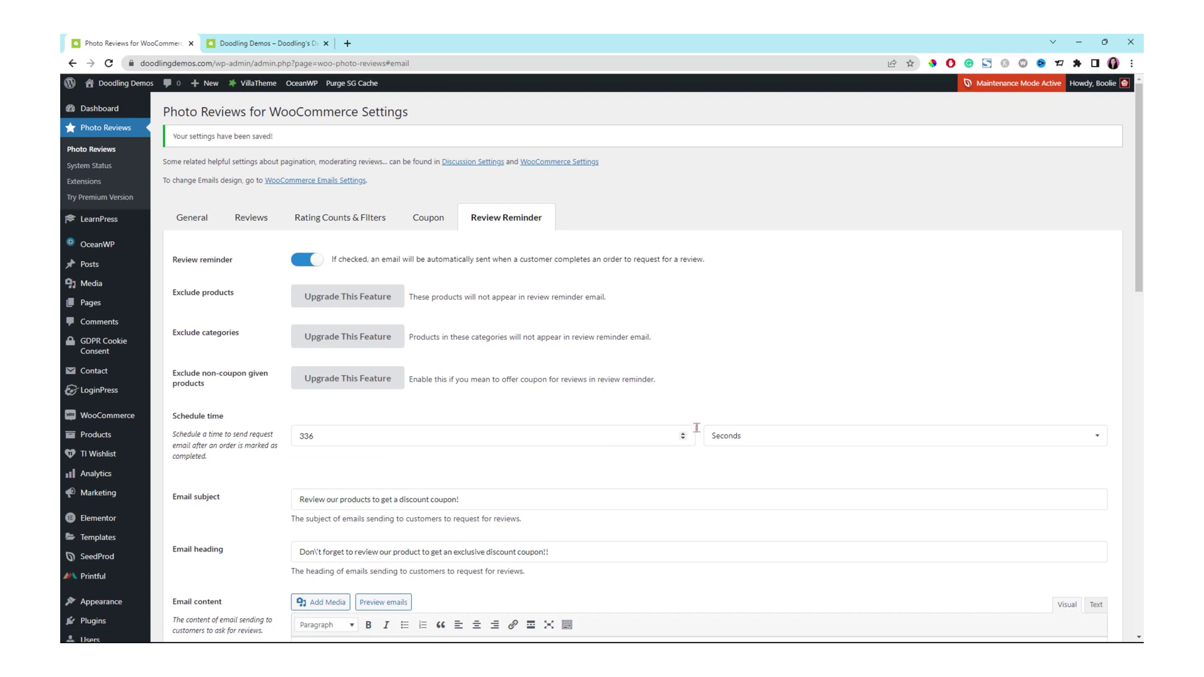
pyautogui.scroll(-3, 948, 416)
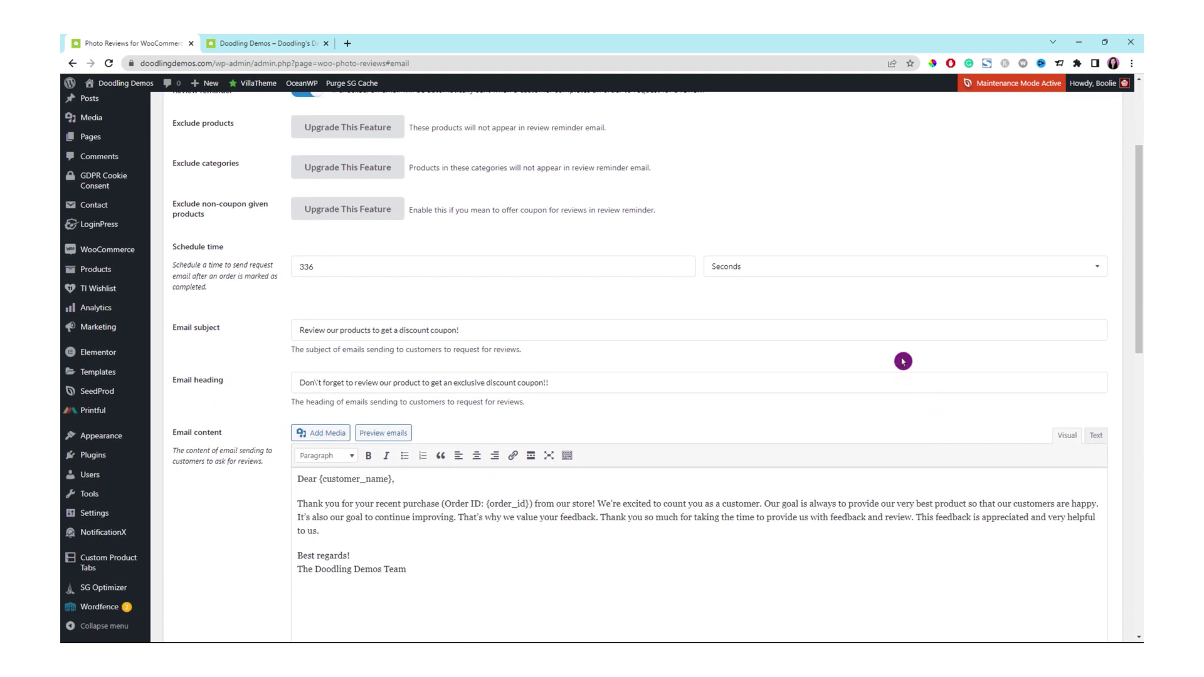
pyautogui.scroll(-2, 903, 361)
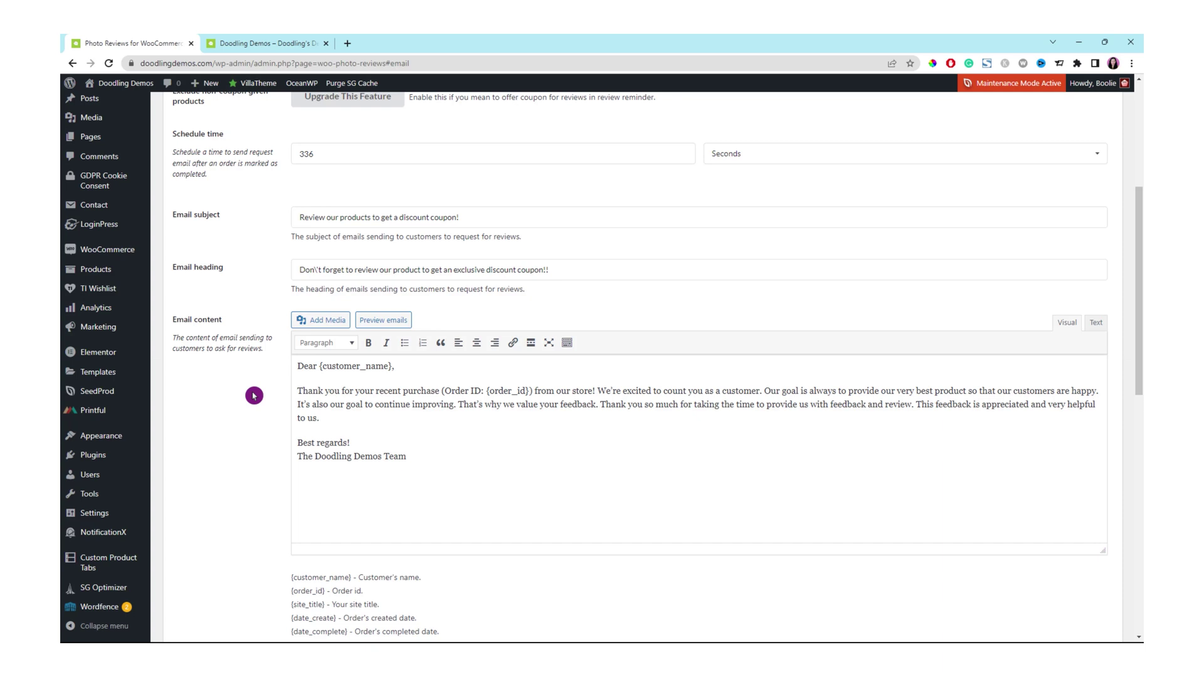
pyautogui.scroll(5, 254, 395)
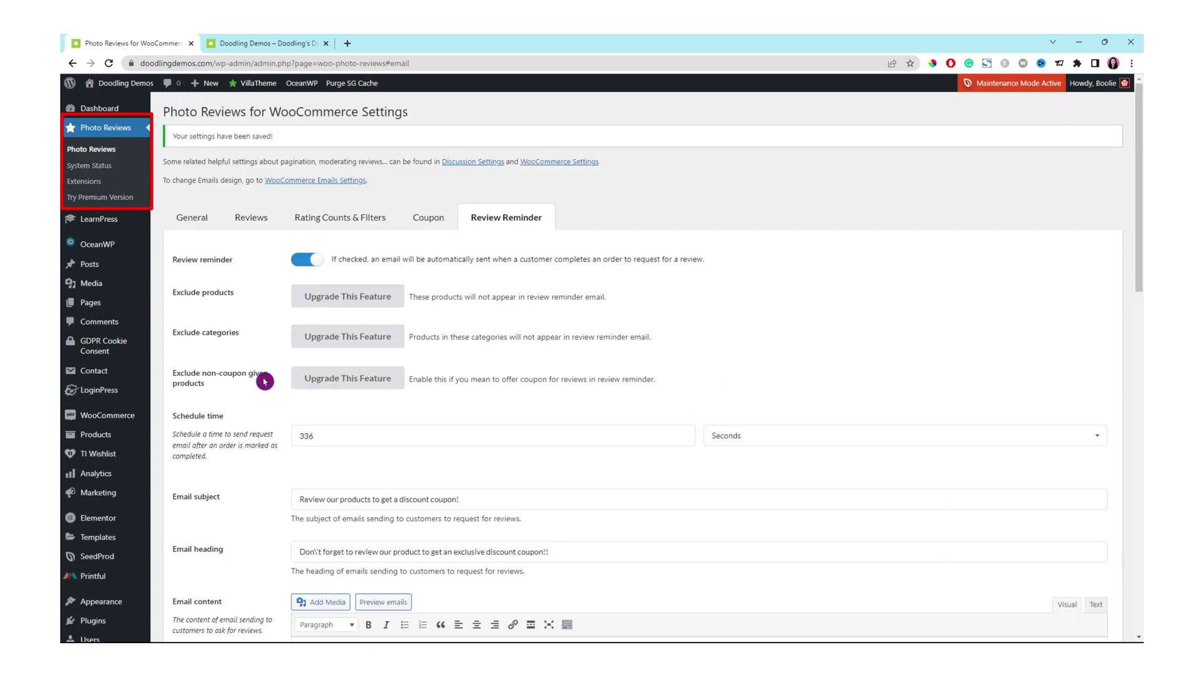
# Reopen Photo Reviews from the admin sidebar, landing on the General settings
pyautogui.click(105, 153)
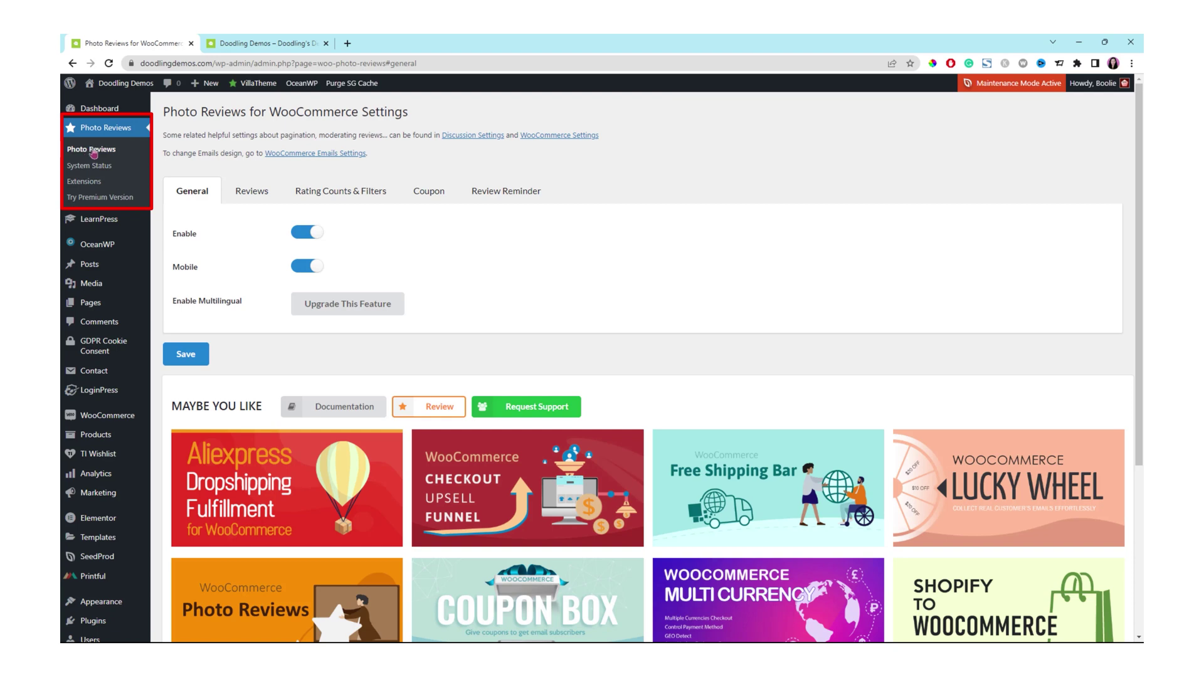
pyautogui.click(210, 207)
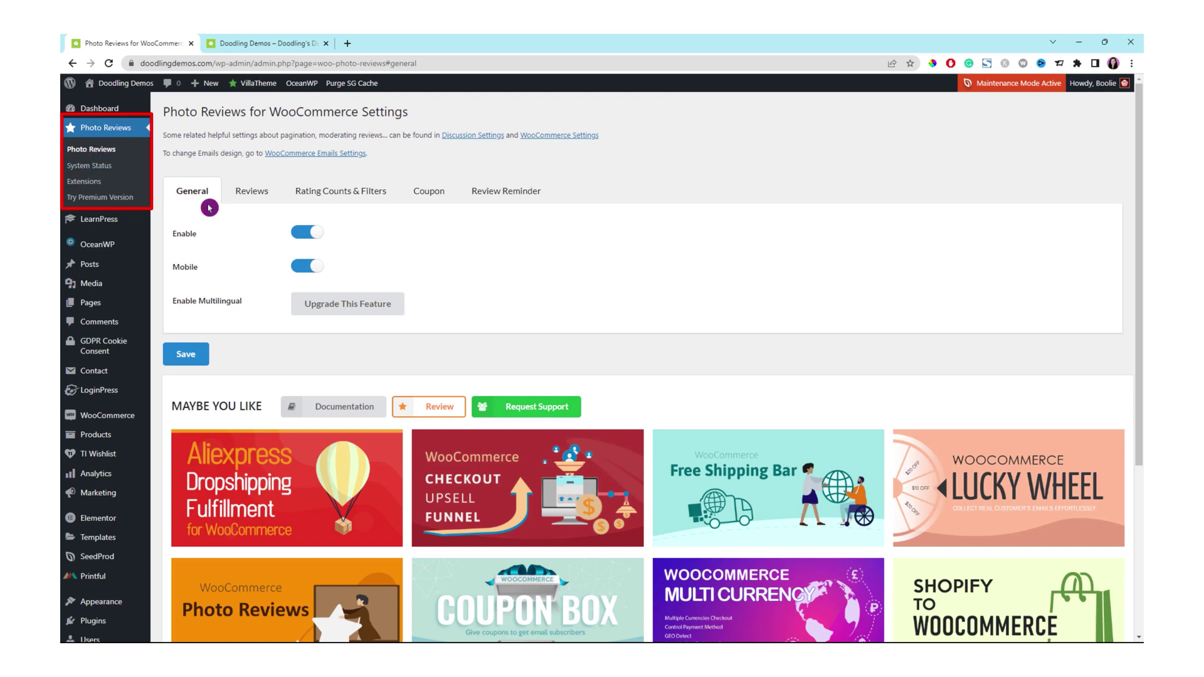
# Check the System Status 256M upload limit, then open Extensions and the premium CodeCanyon page
pyautogui.click(99, 168)
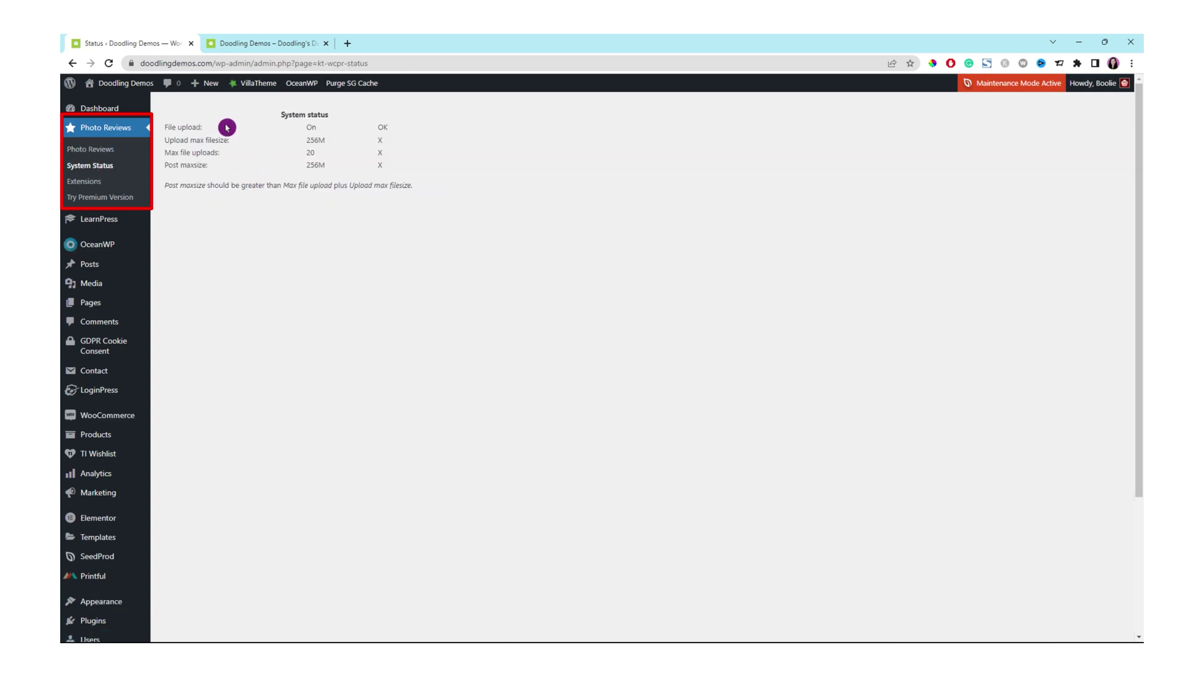
pyautogui.doubleClick(315, 139)
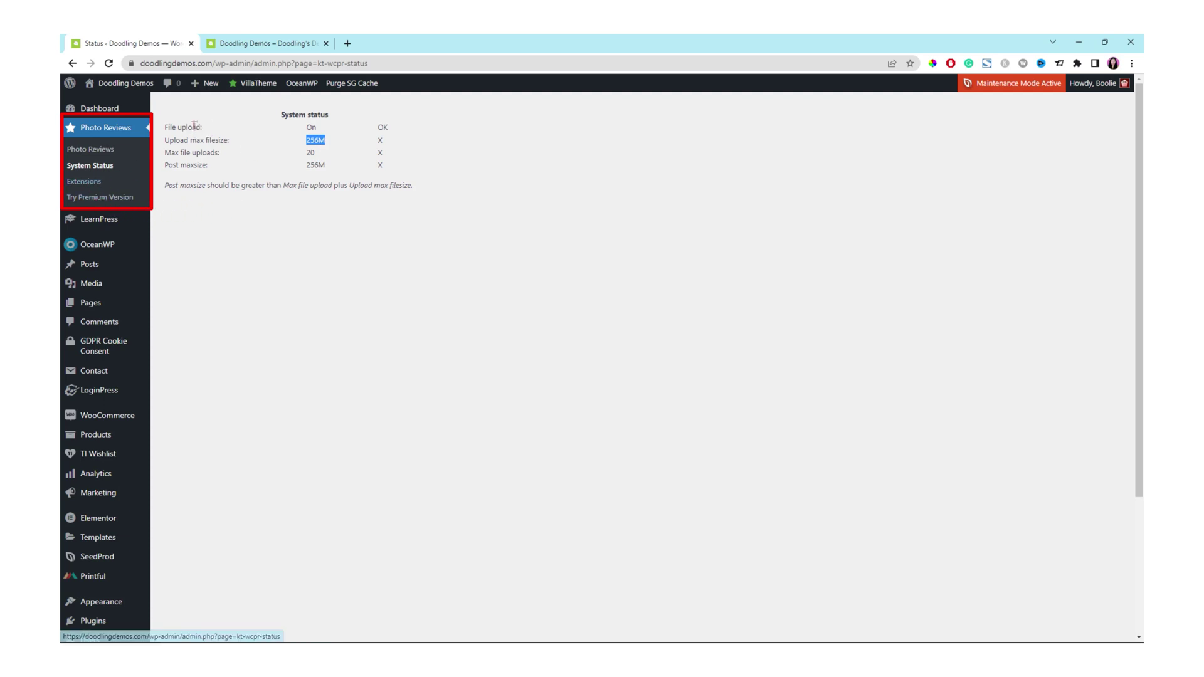
pyautogui.moveTo(178, 127); pyautogui.dragTo(305, 127)
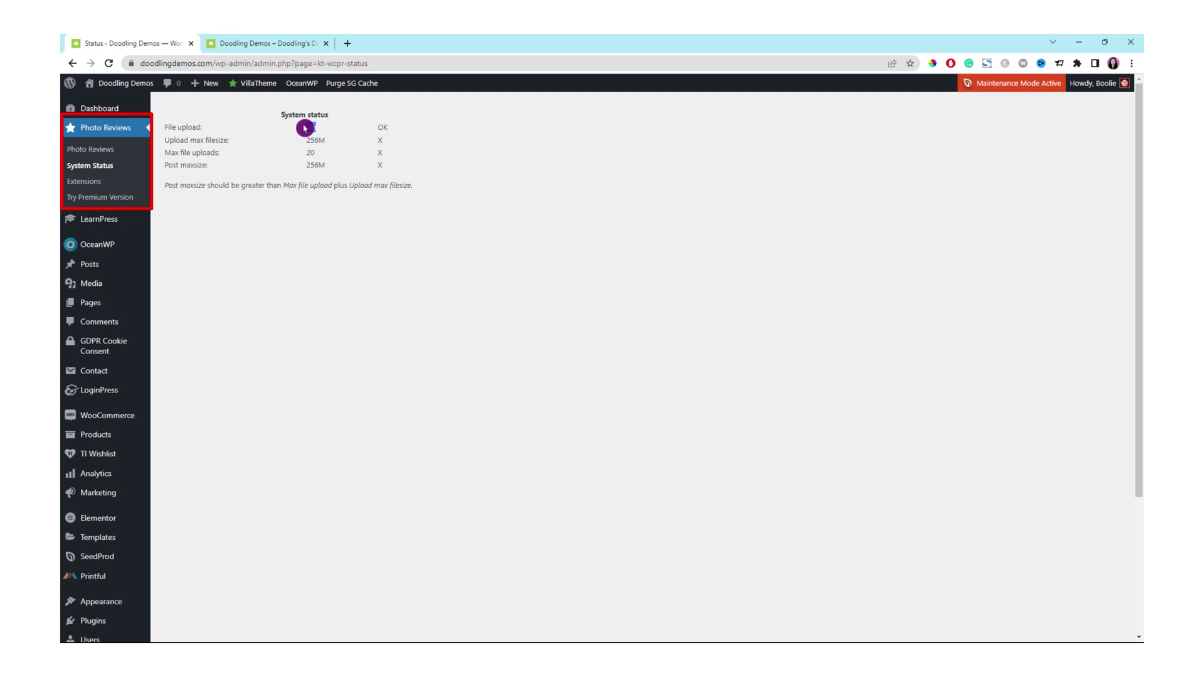
pyautogui.click(92, 185)
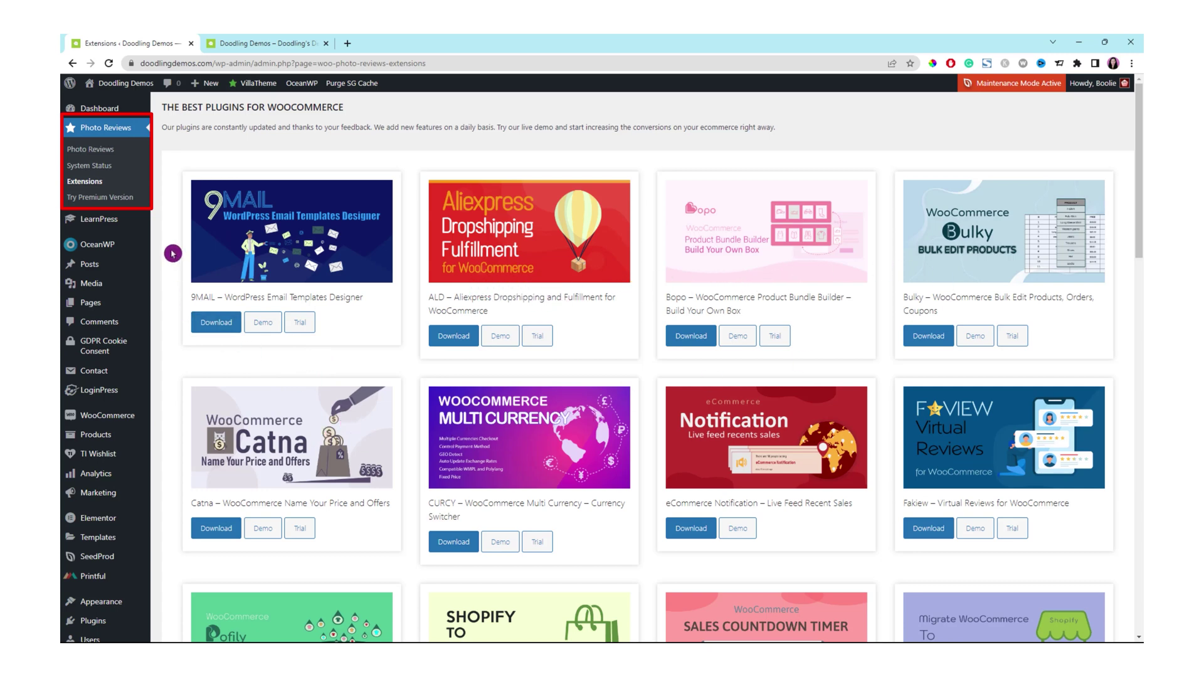
pyautogui.click(118, 201)
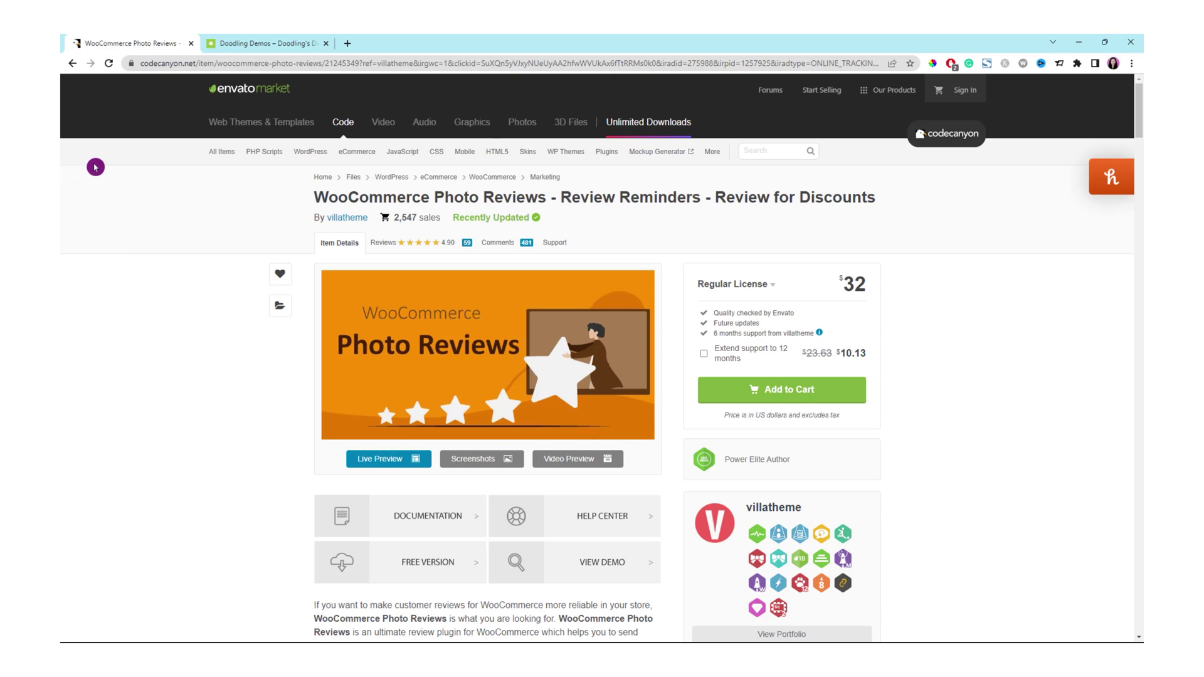
# Return from the CodeCanyon premium listing to the Photo Reviews General settings
pyautogui.click(71, 64)
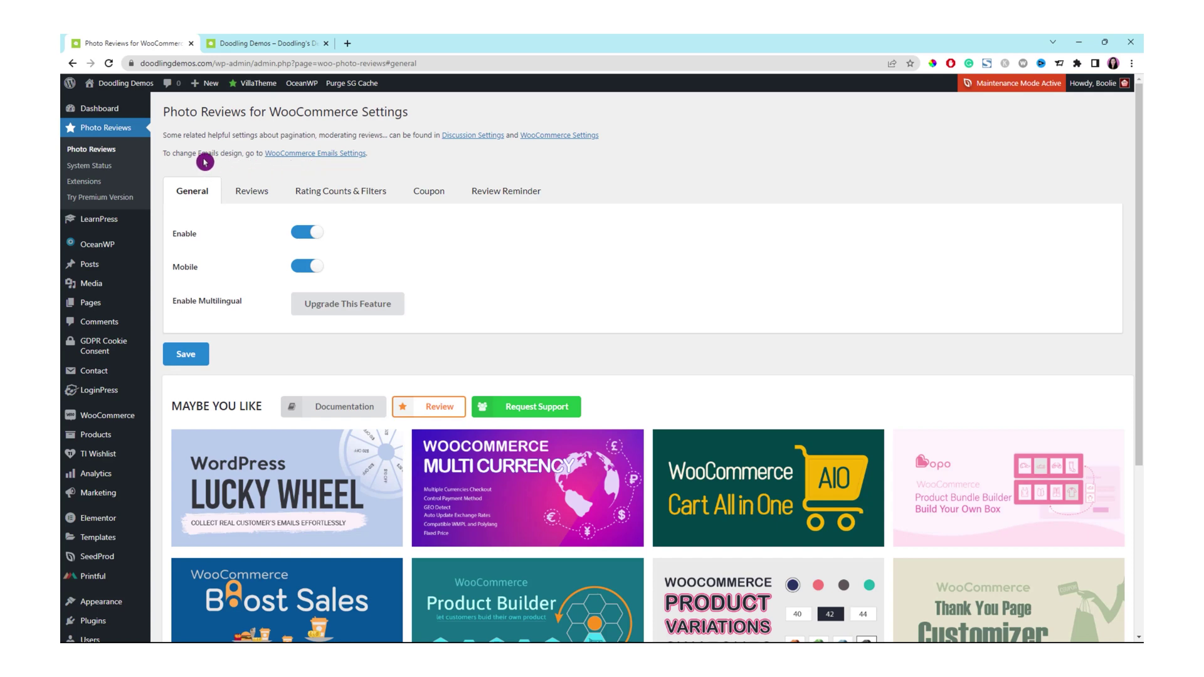
# Highlight the note about changing the email design in the Emails settings
pyautogui.moveTo(197, 155); pyautogui.dragTo(239, 155)
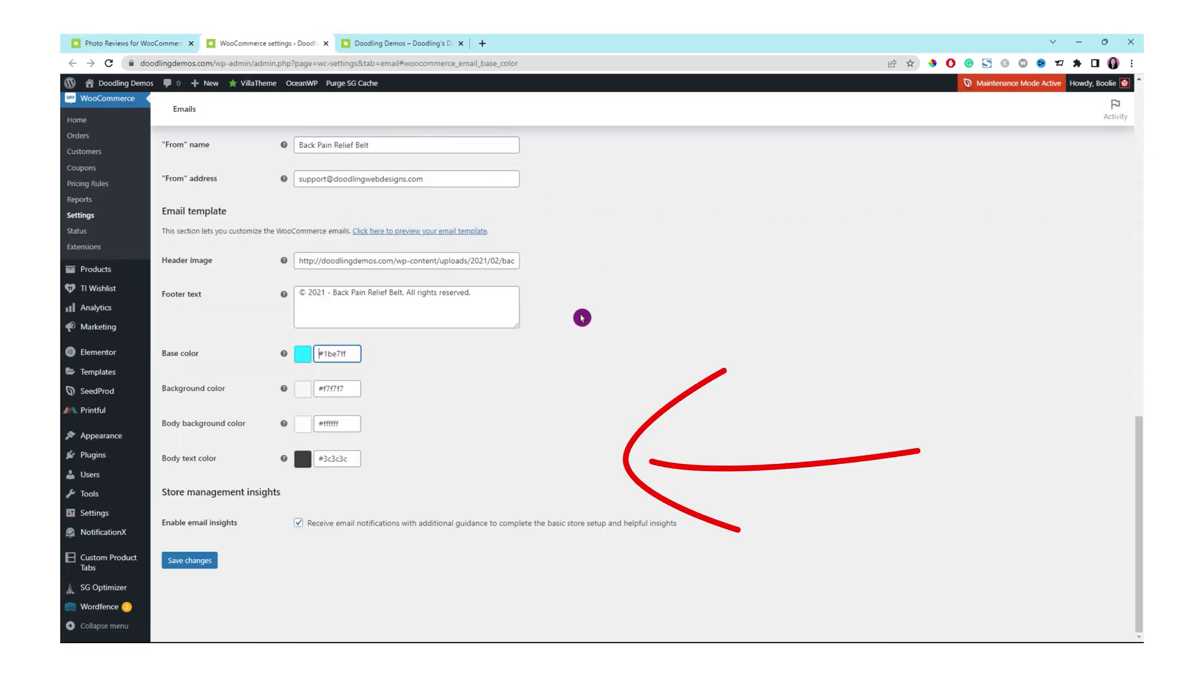
pyautogui.scroll(2, 582, 317)
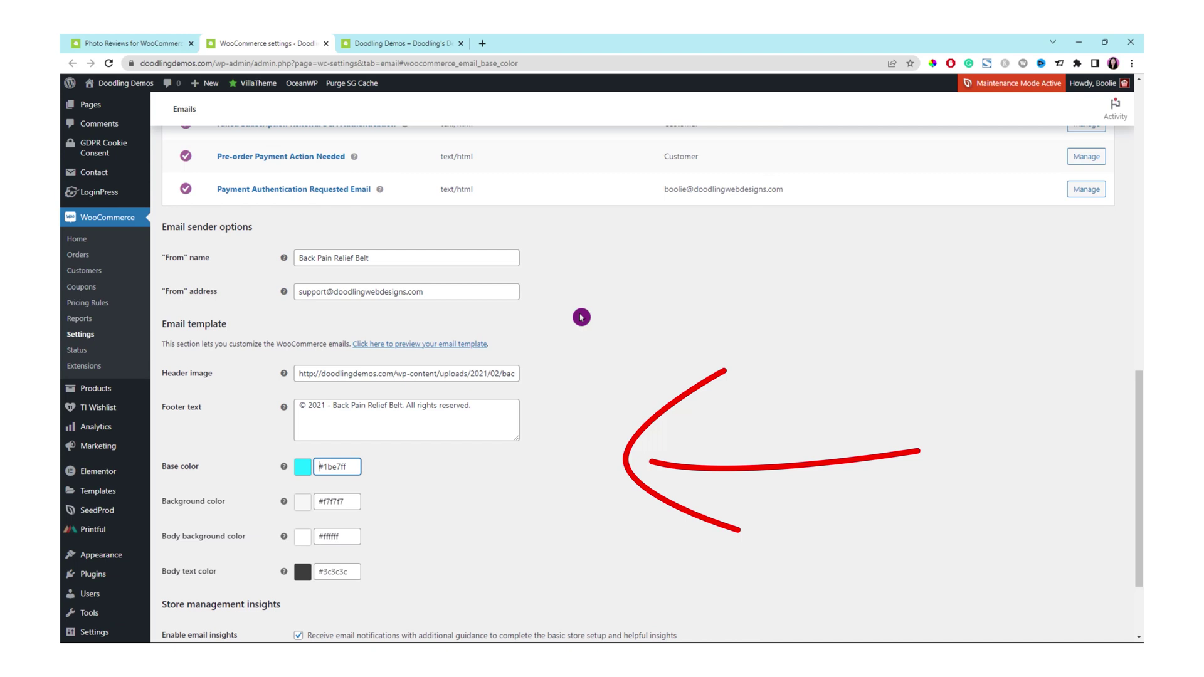
pyautogui.scroll(2, 578, 318)
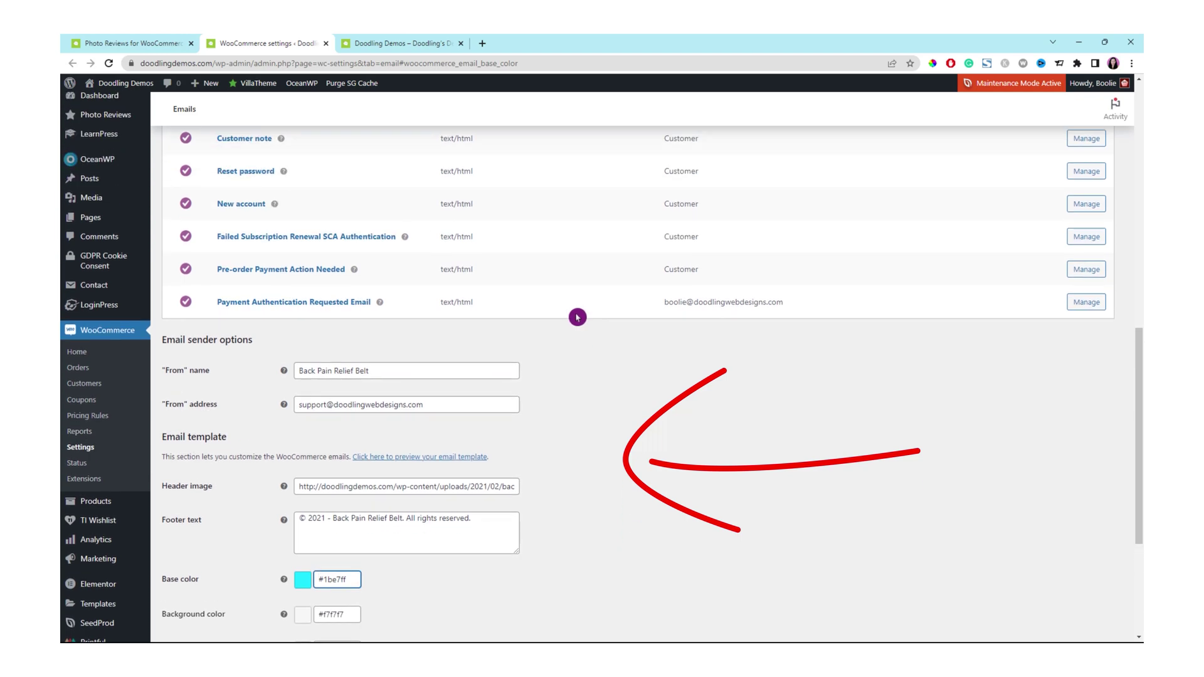
pyautogui.scroll(-1, 575, 320)
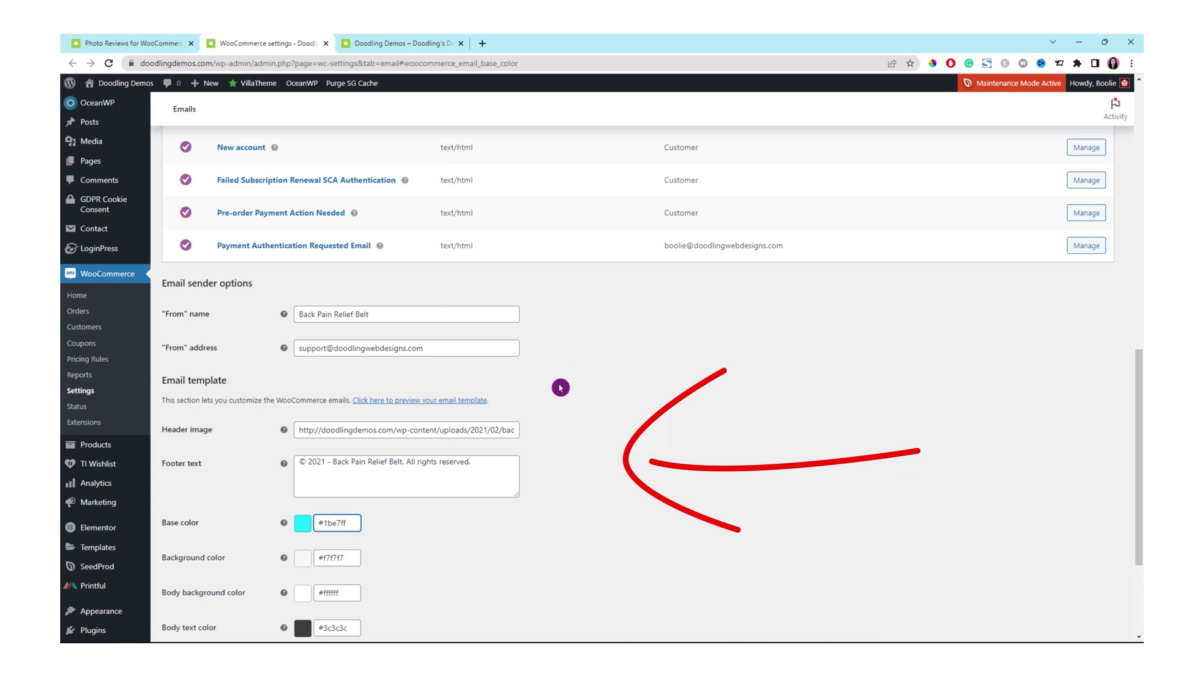
# Set the email "From" name to Doodling Demos and the sender address domain to demos.com
pyautogui.moveTo(372, 315); pyautogui.dragTo(278, 314)
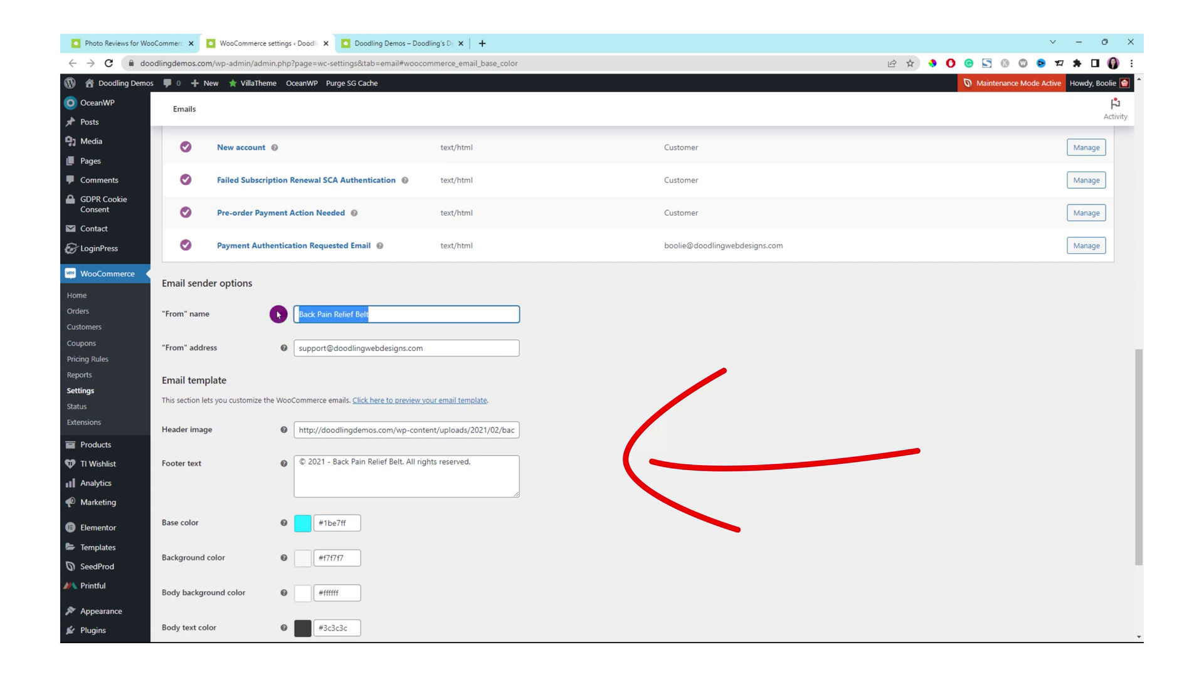
pyautogui.write('Do')
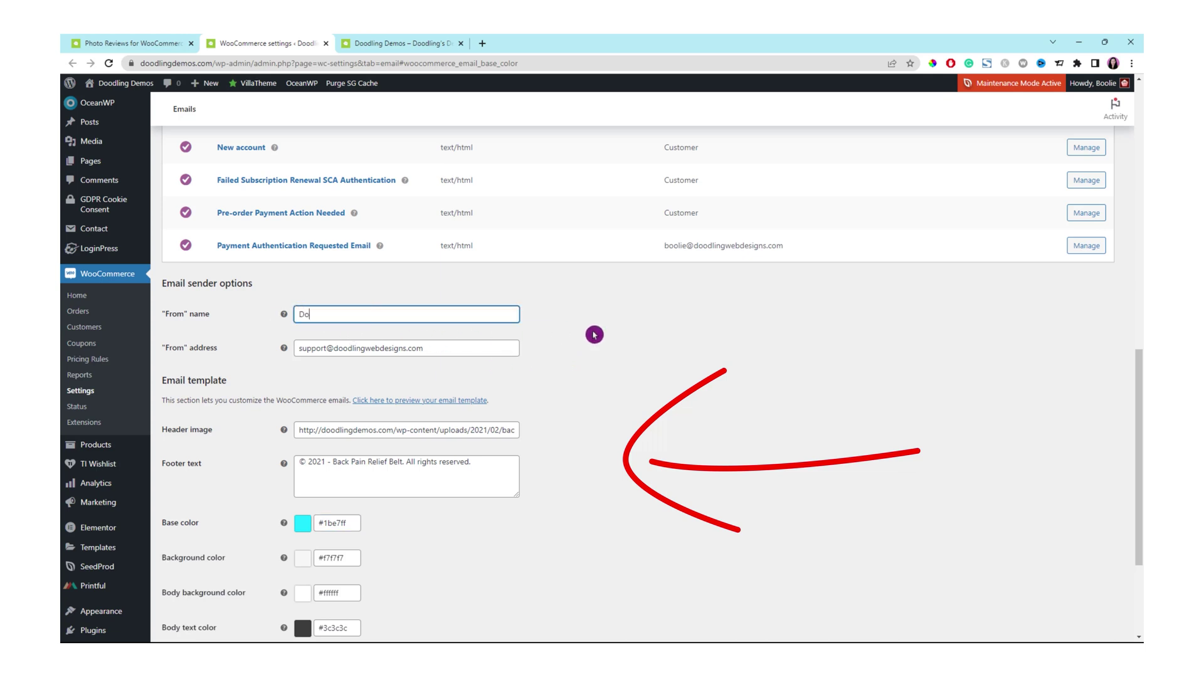
pyautogui.write('odling Demos')
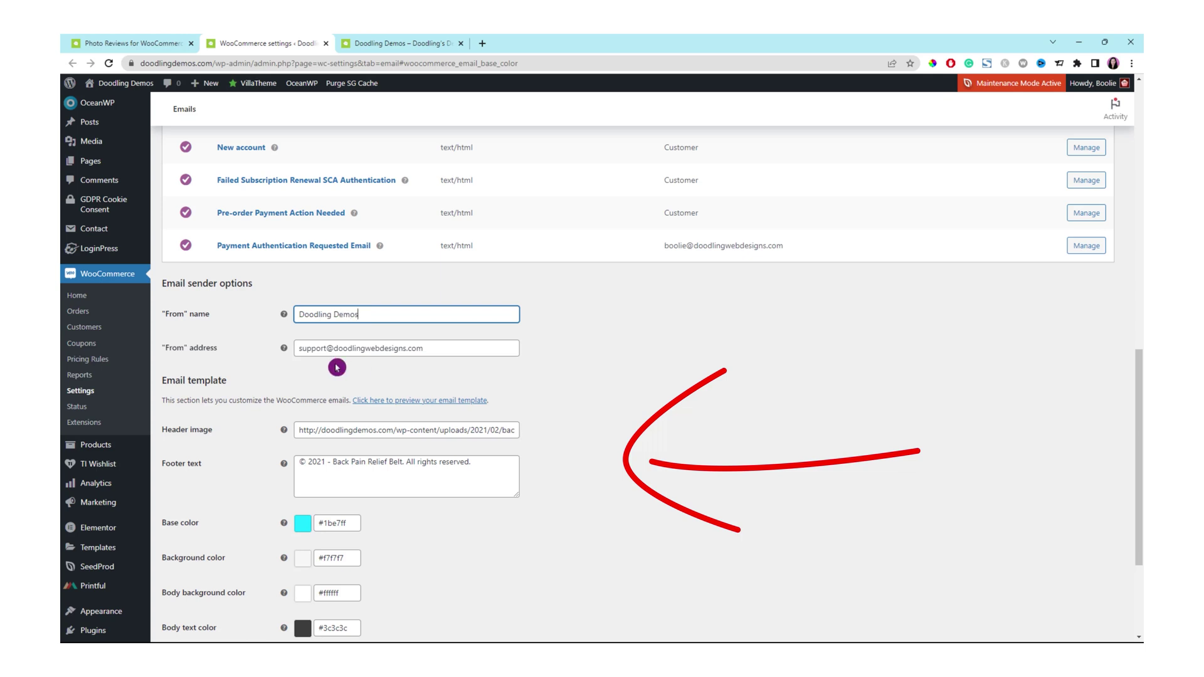
pyautogui.moveTo(363, 348); pyautogui.dragTo(426, 348)
pyautogui.write('demos.com')
pyautogui.click(582, 370)
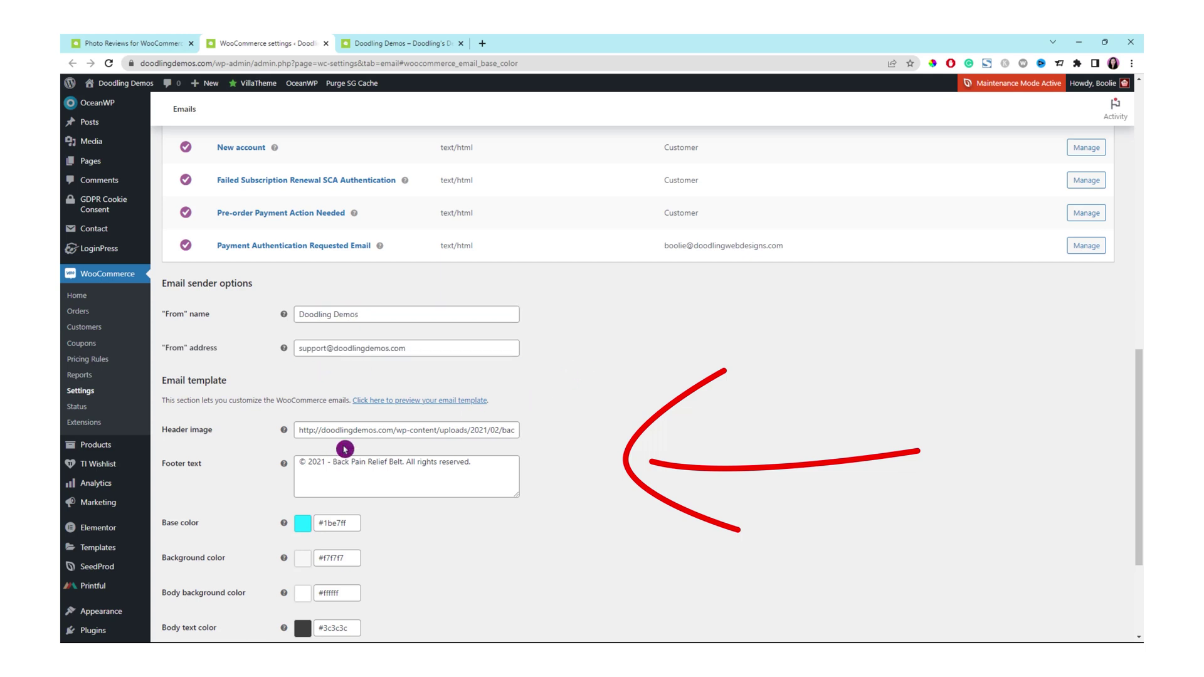
# Update the footer text year to 2022 – Doodling Demos
pyautogui.click(326, 462)
pyautogui.press('BackSpace')
pyautogui.write('2')
pyautogui.moveTo(333, 462); pyautogui.dragTo(404, 462)
pyautogui.write('Doodling Demos')
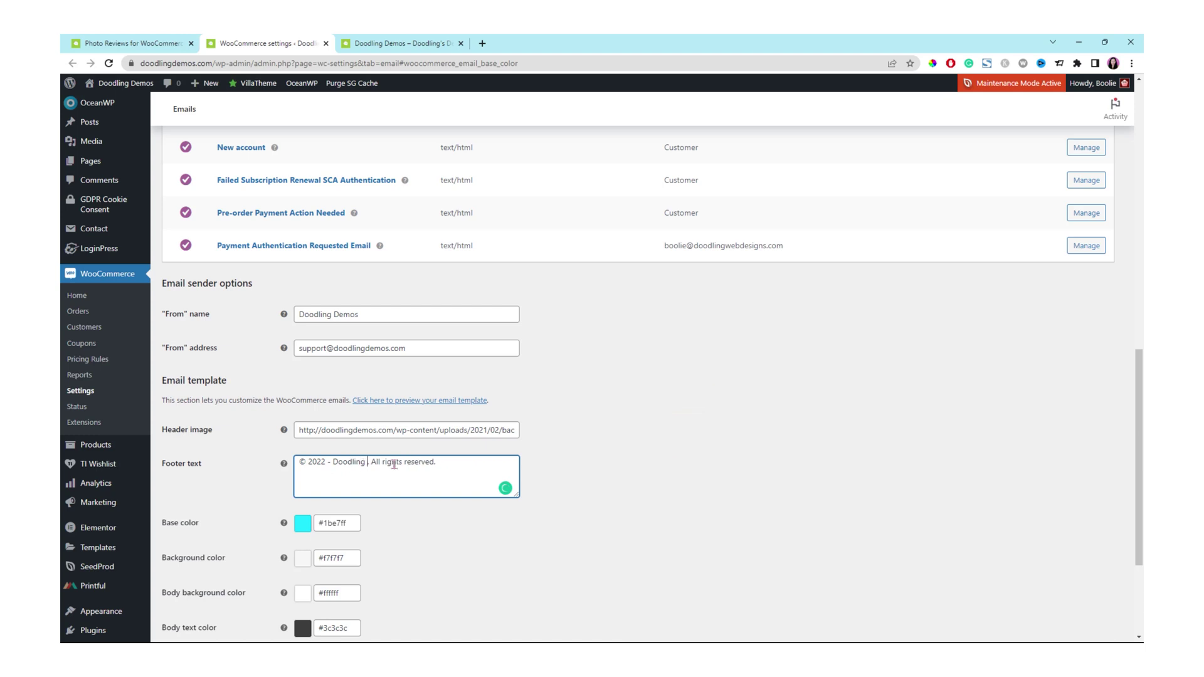
pyautogui.scroll(-3, 452, 457)
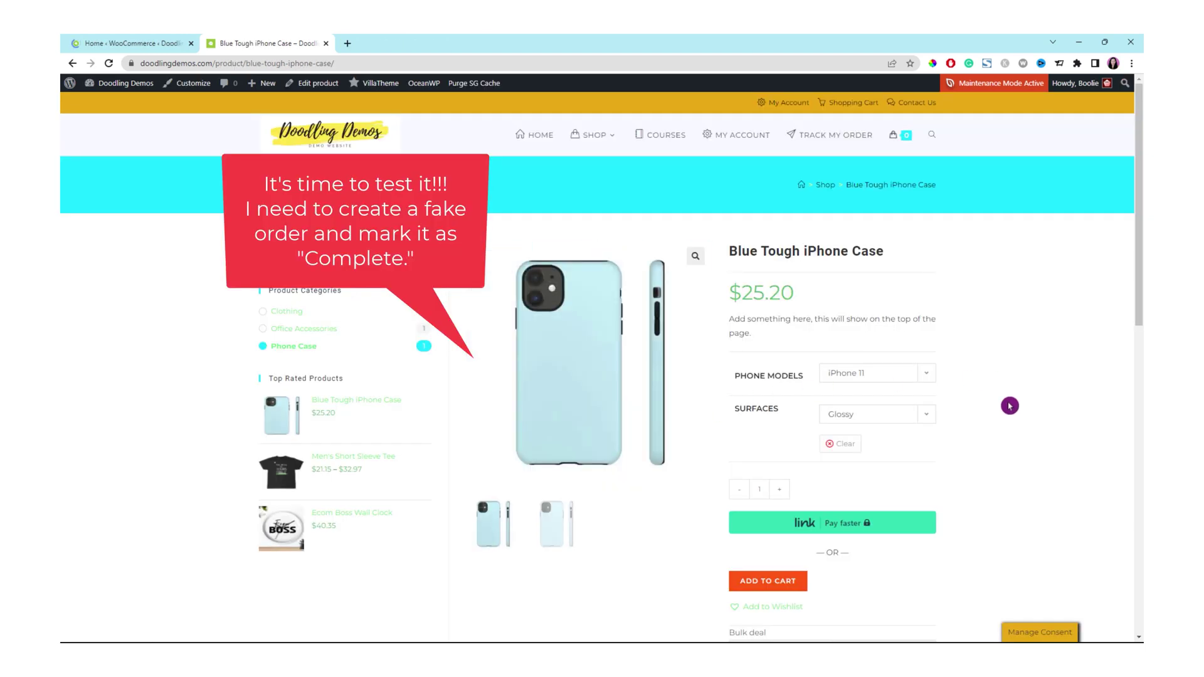
# Add the Blue Tough iPhone Case with the iPhone 11 model to the cart
pyautogui.click(926, 377)
pyautogui.click(983, 374)
pyautogui.click(771, 581)
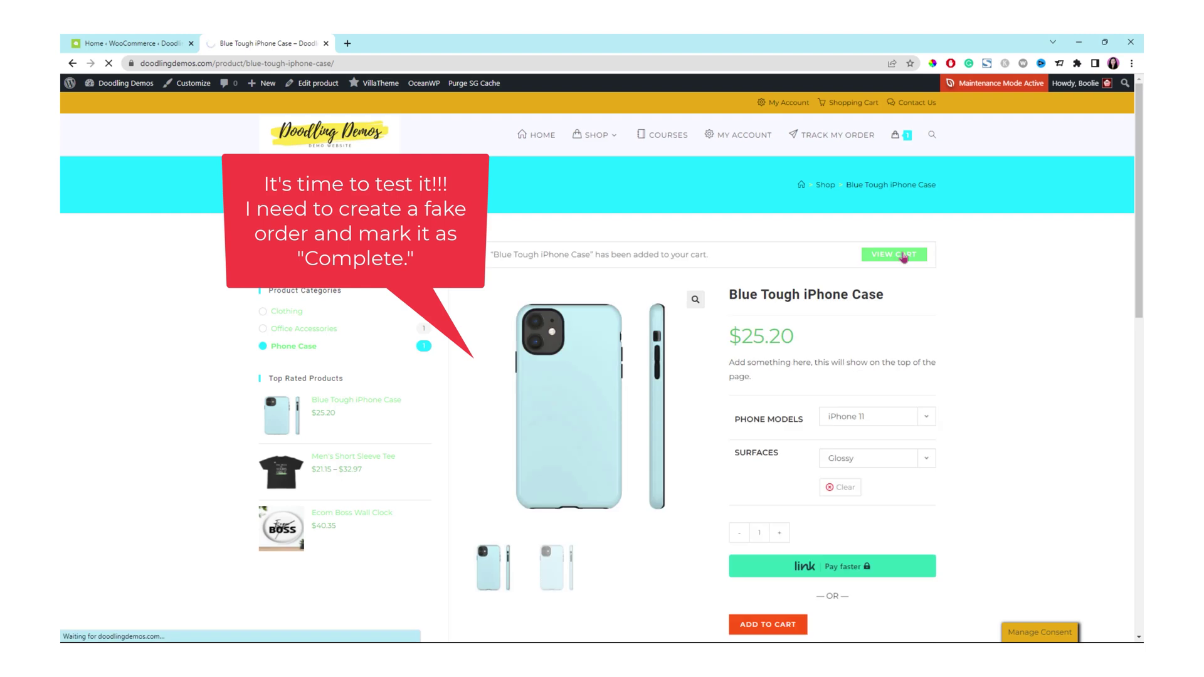
# Check out, then mark the test order Completed with the note 'Testing!!'
pyautogui.click(903, 255)
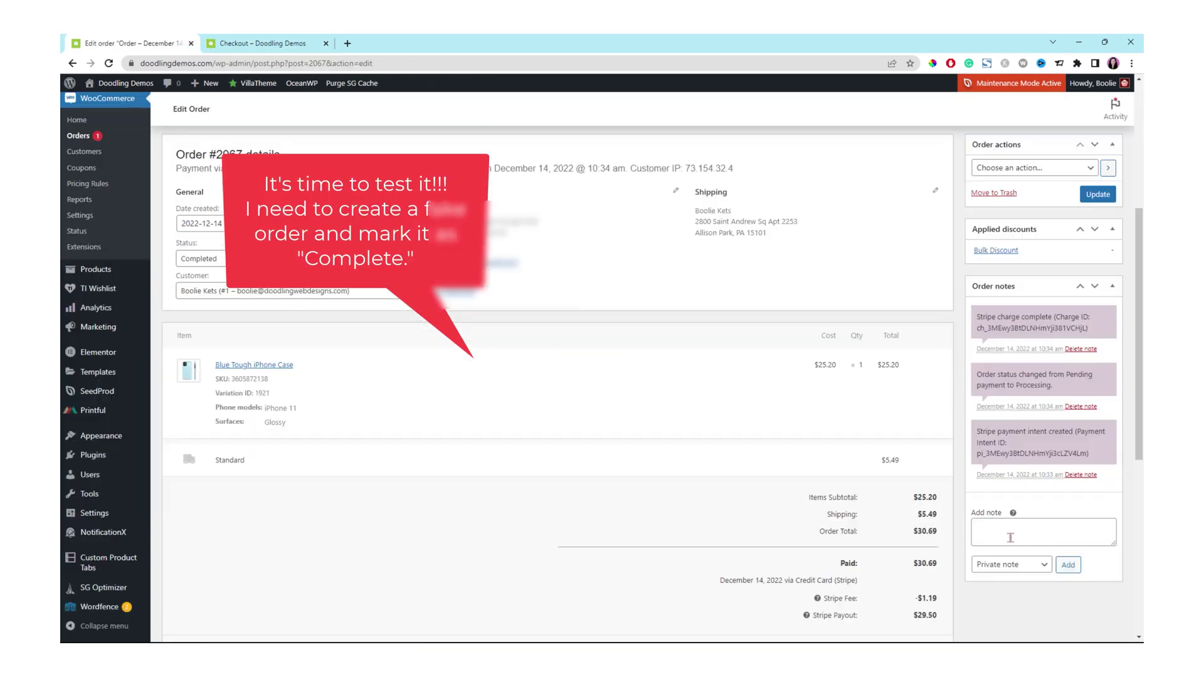
pyautogui.click(1022, 531)
pyautogui.write('Testing!!')
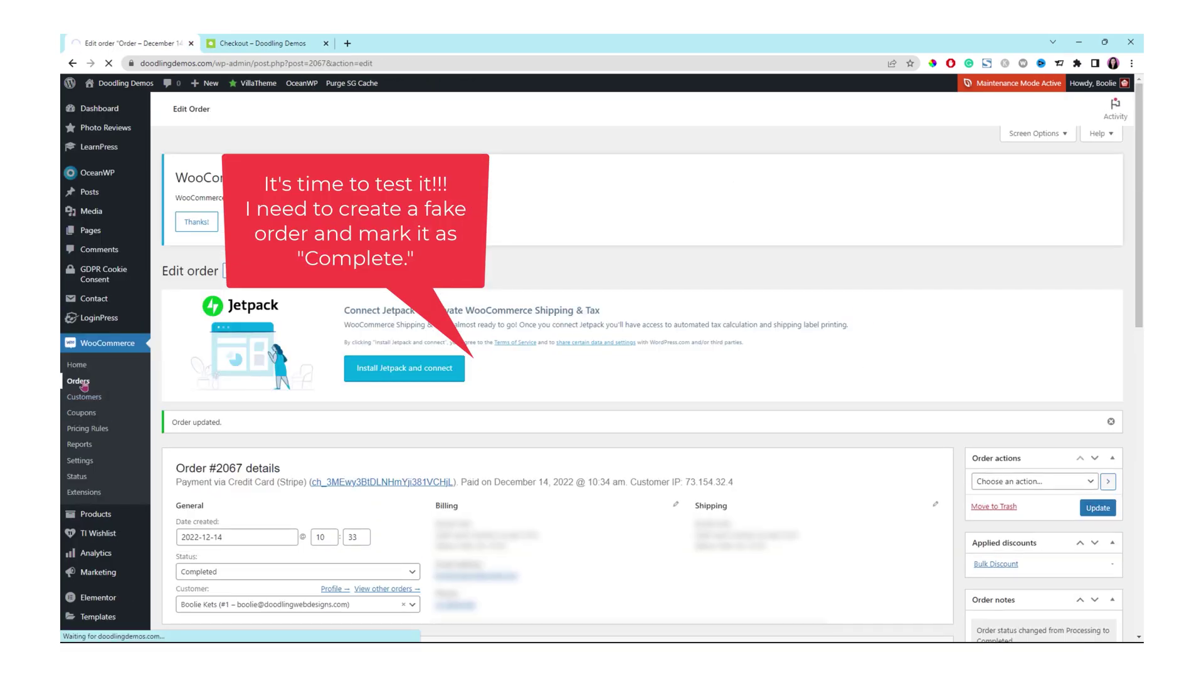
pyautogui.click(47, 296)
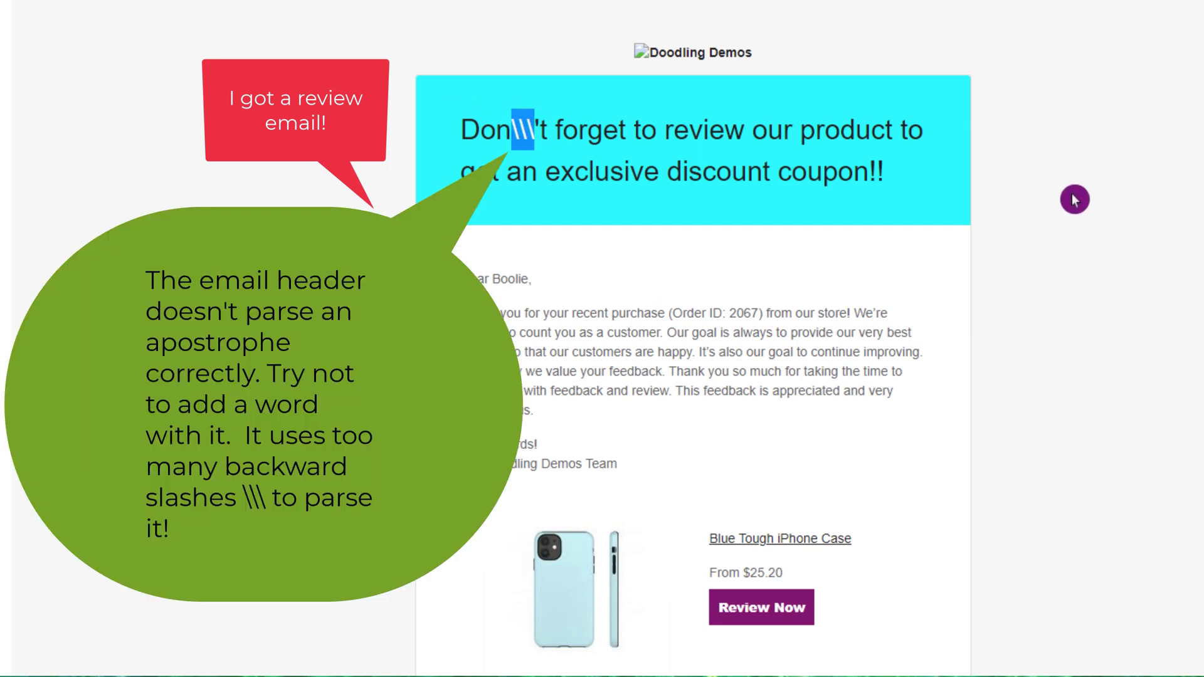
pyautogui.scroll(-3, 1069, 214)
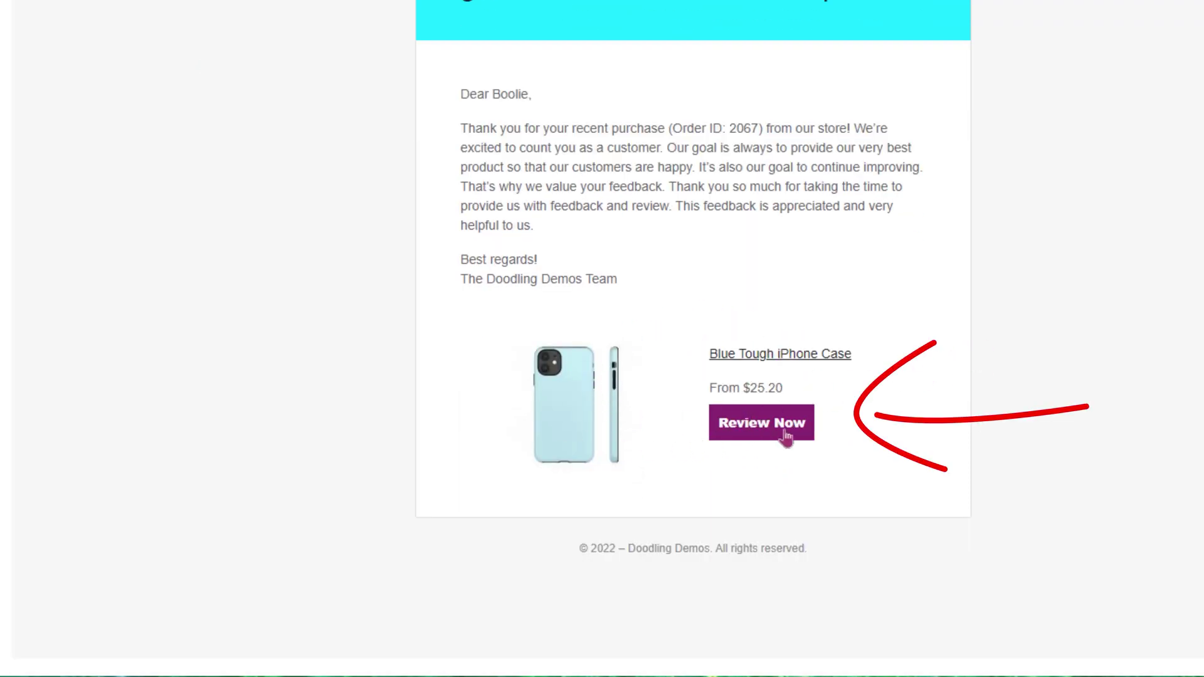
pyautogui.click(760, 439)
pyautogui.click(773, 426)
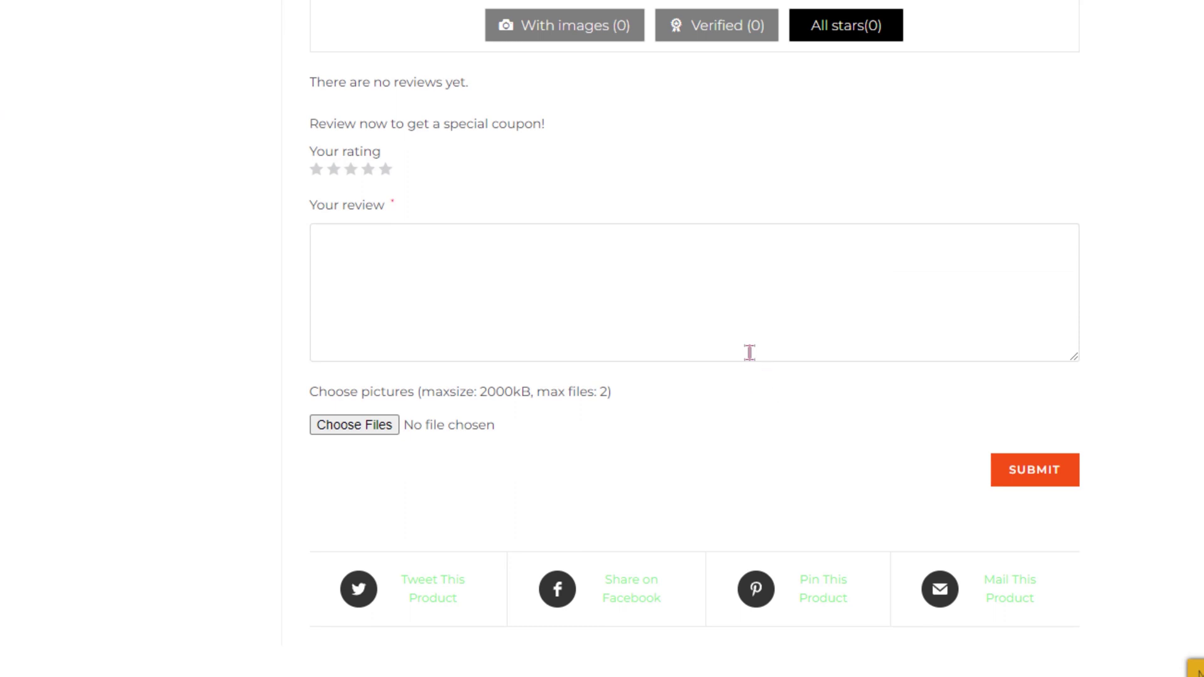
# Write 'This is me reviewing the phone case, it's awesome to test this feature!!!' in the review box
pyautogui.scroll(12, 1197, 188)
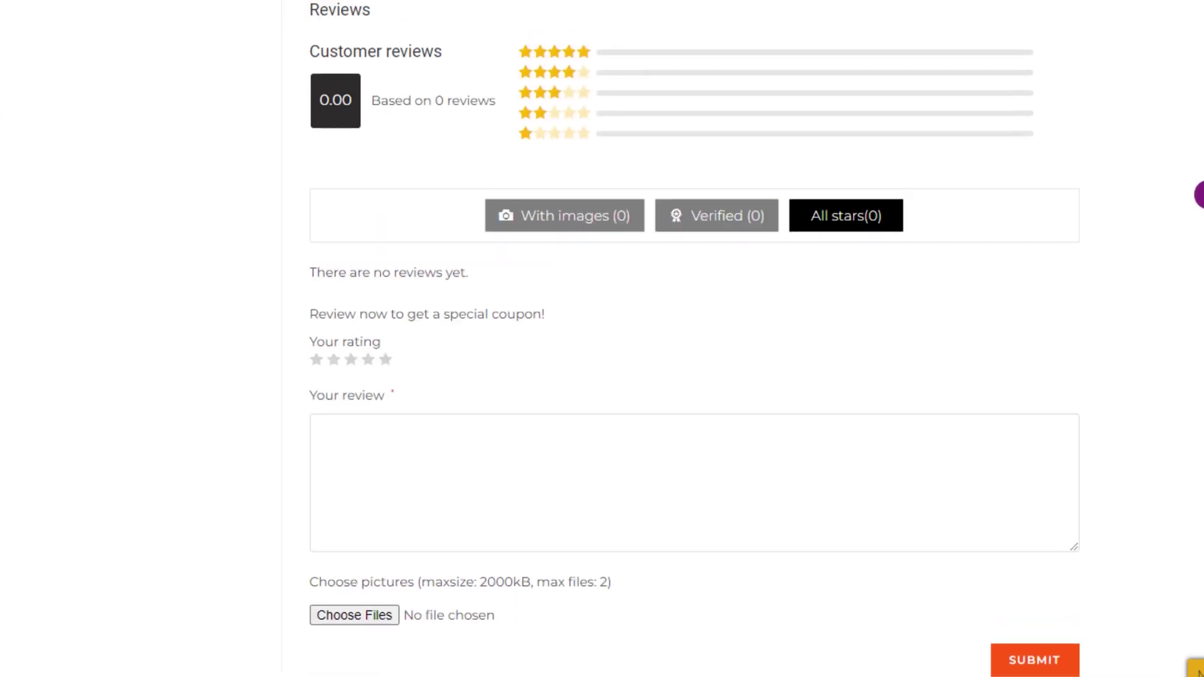
pyautogui.scroll(6, 1198, 194)
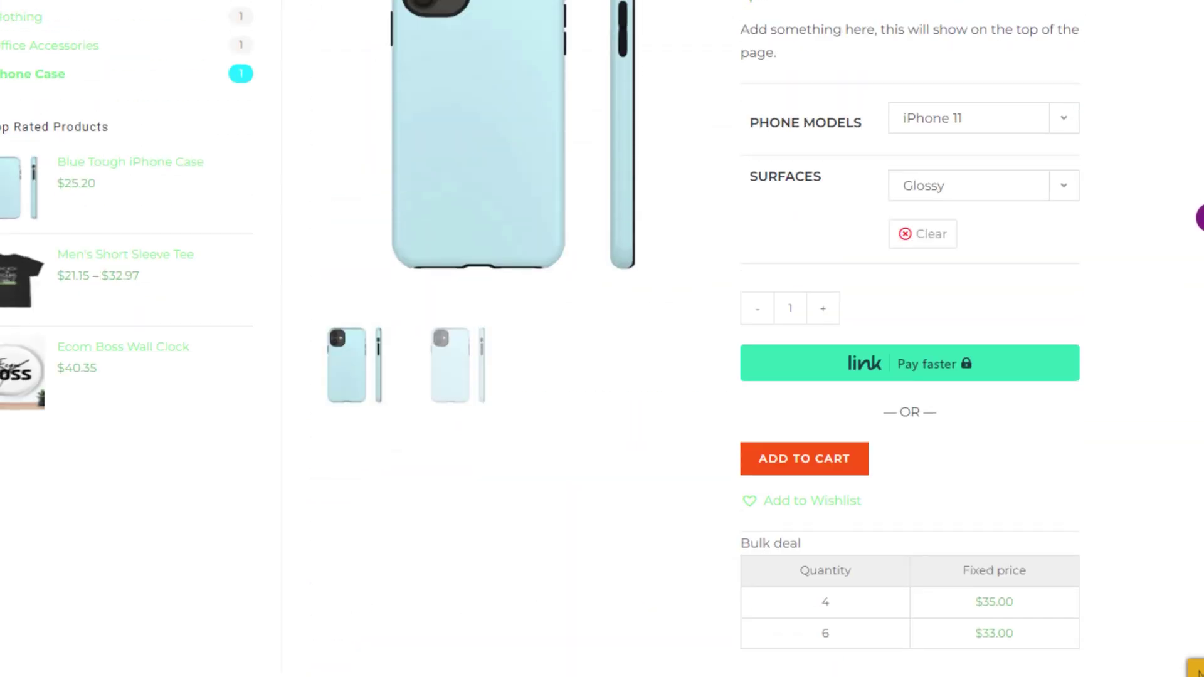
pyautogui.scroll(-10, 1196, 215)
pyautogui.scroll(-3, 1198, 218)
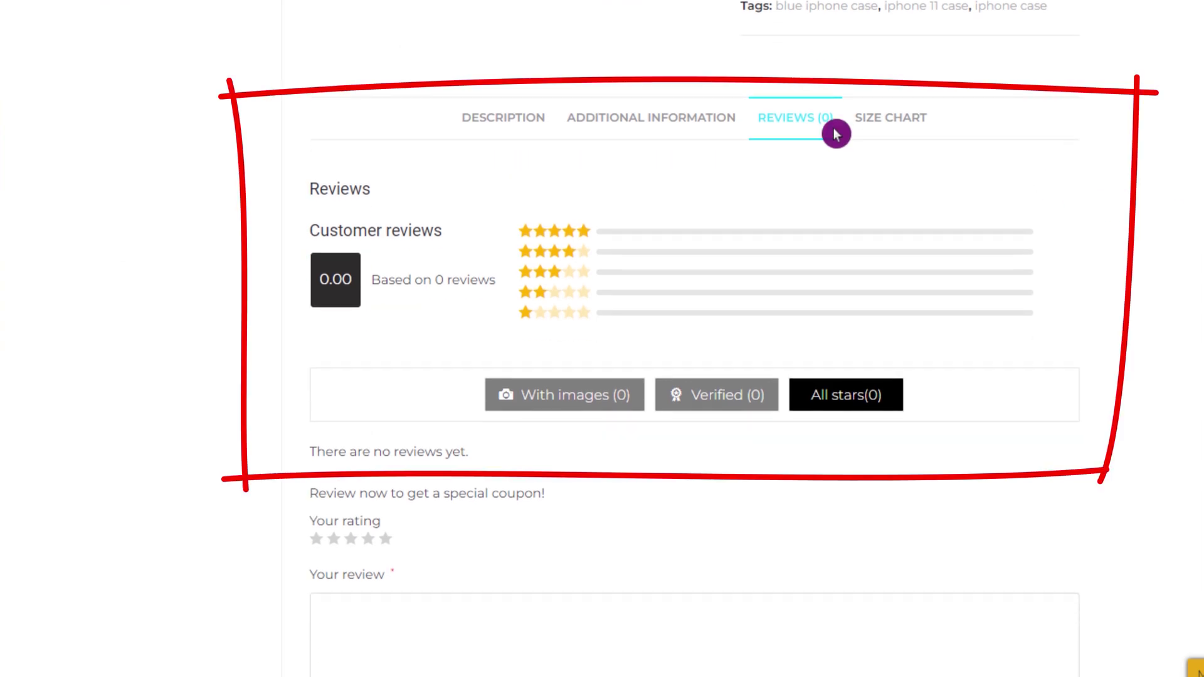
pyautogui.scroll(-4, 1176, 238)
pyautogui.scroll(-2, 1176, 238)
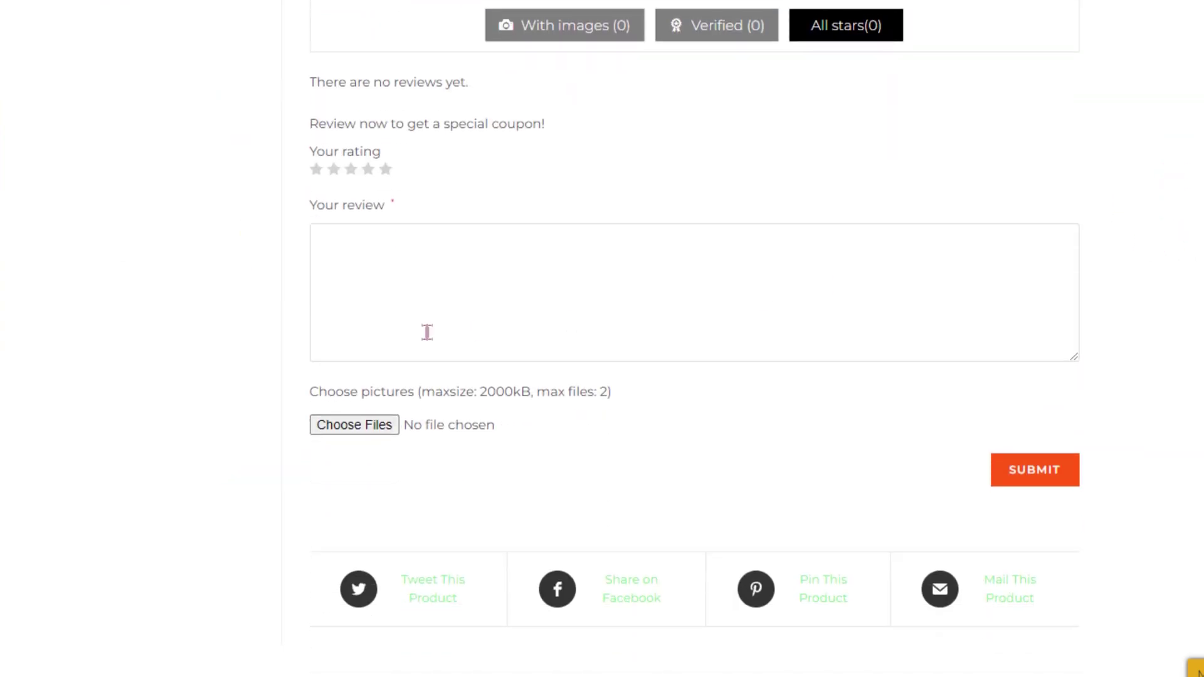
pyautogui.click(393, 256)
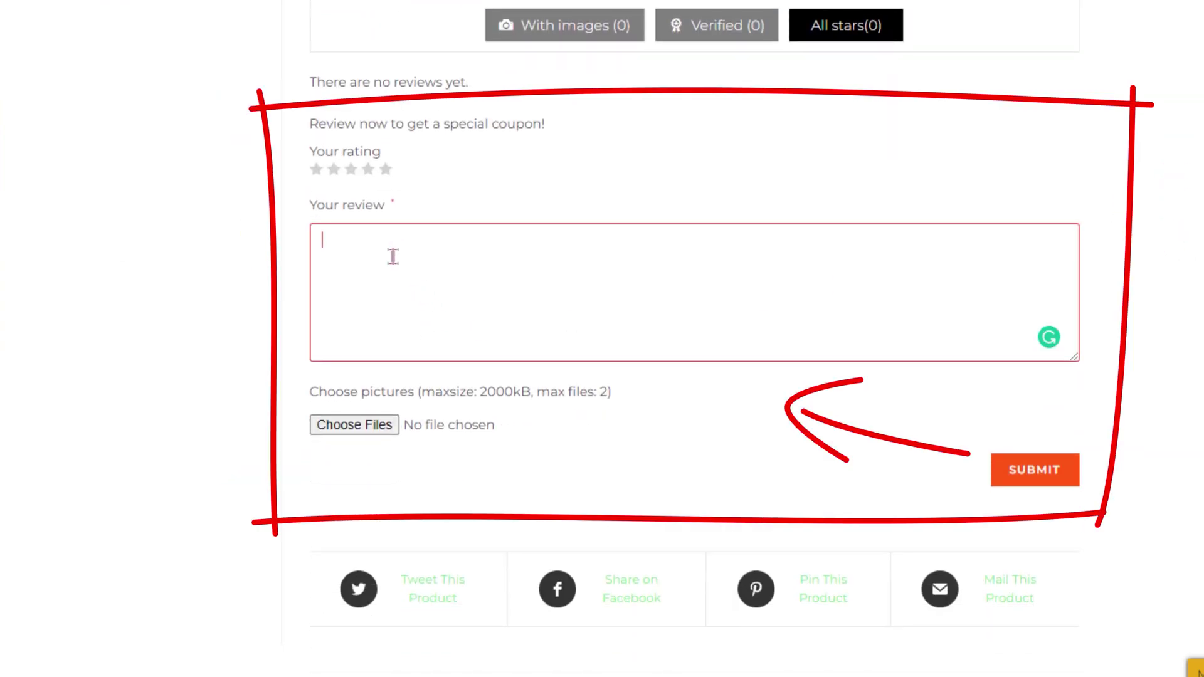
pyautogui.write('This is me reviewin')
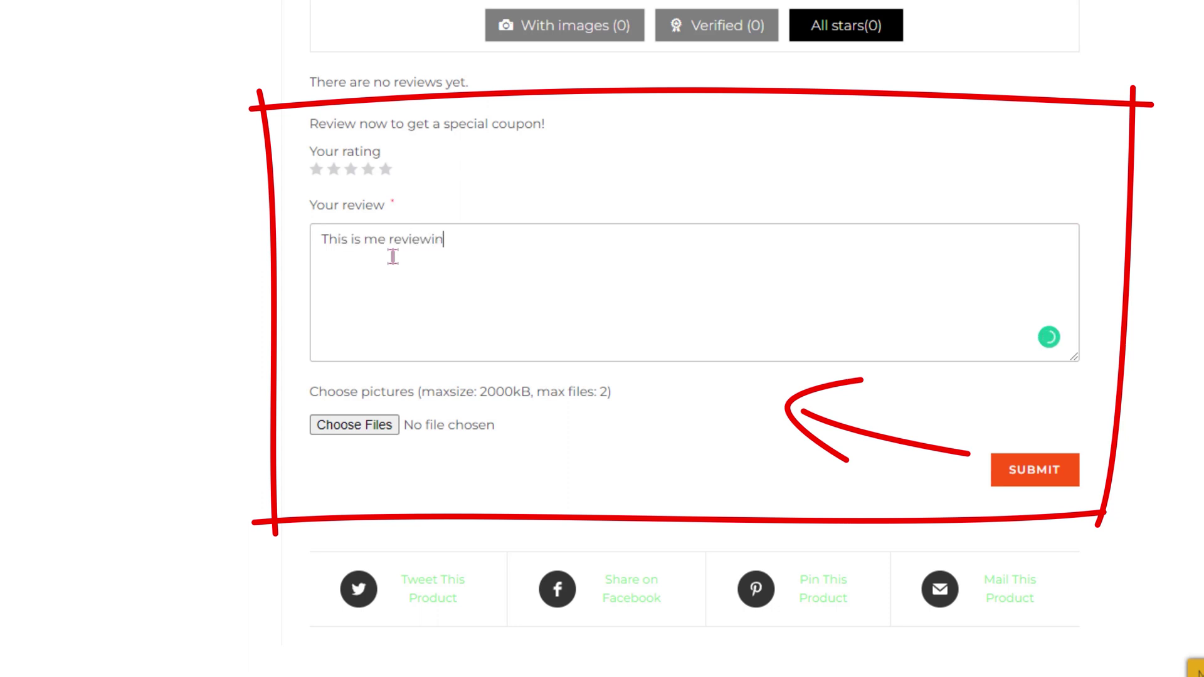
pyautogui.write("g the phone case, it's")
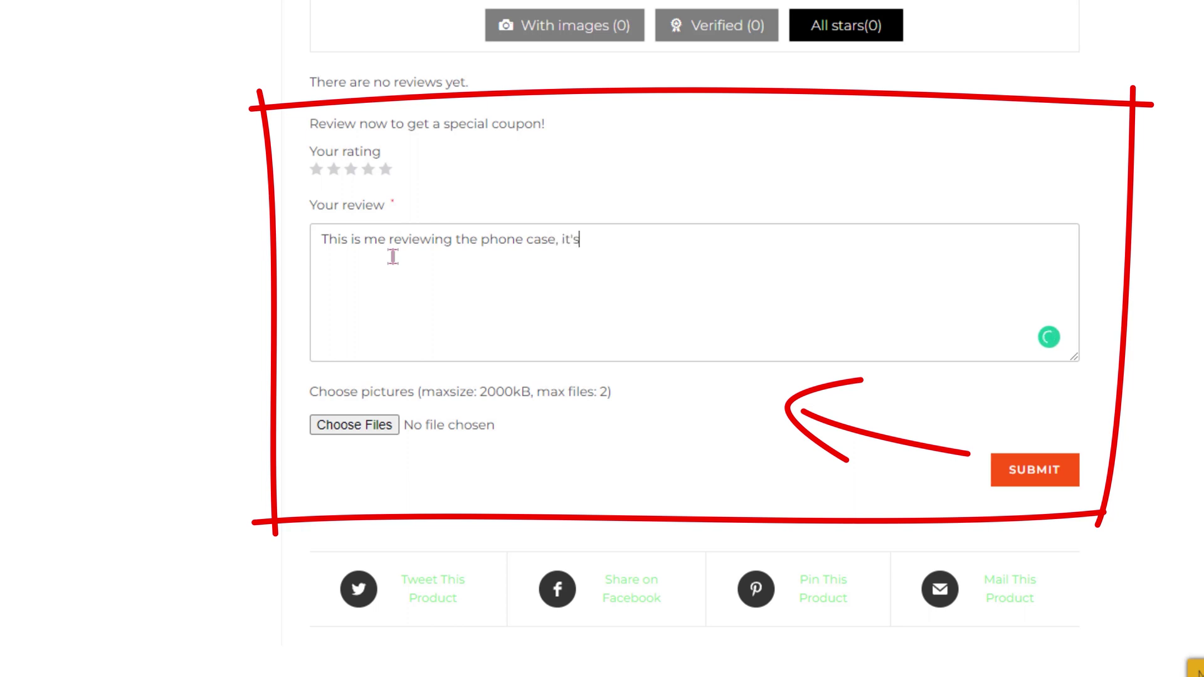
pyautogui.write(' awesome to test this feature!!!')
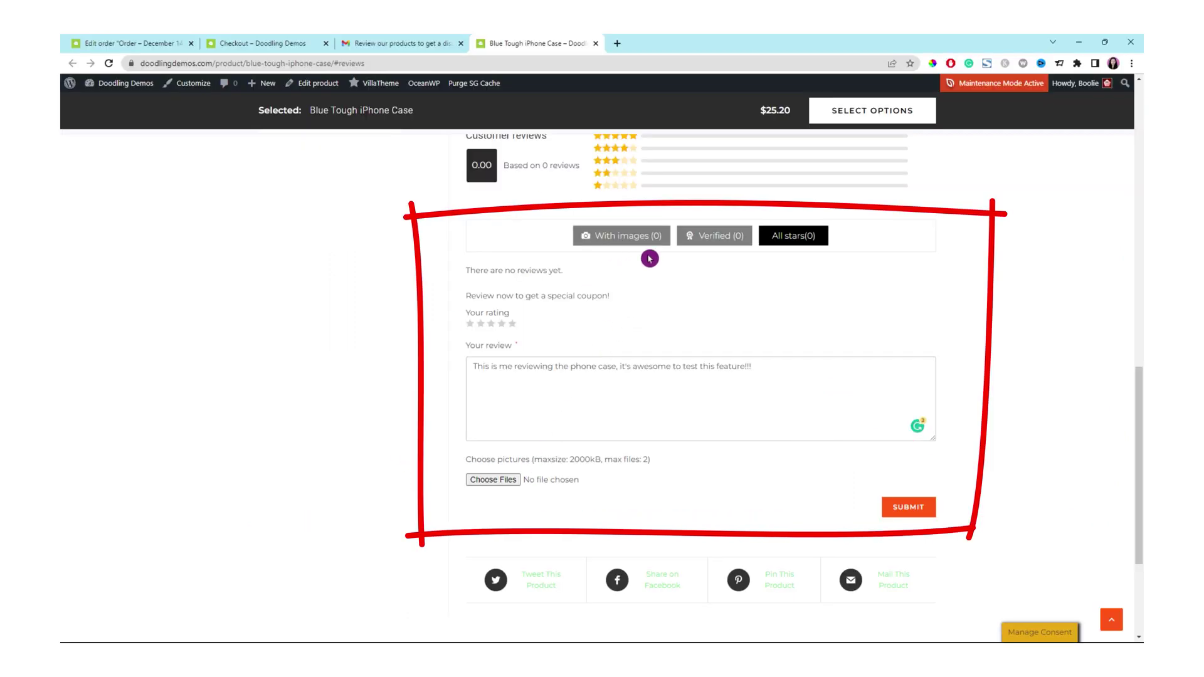
pyautogui.scroll(1, 825, 242)
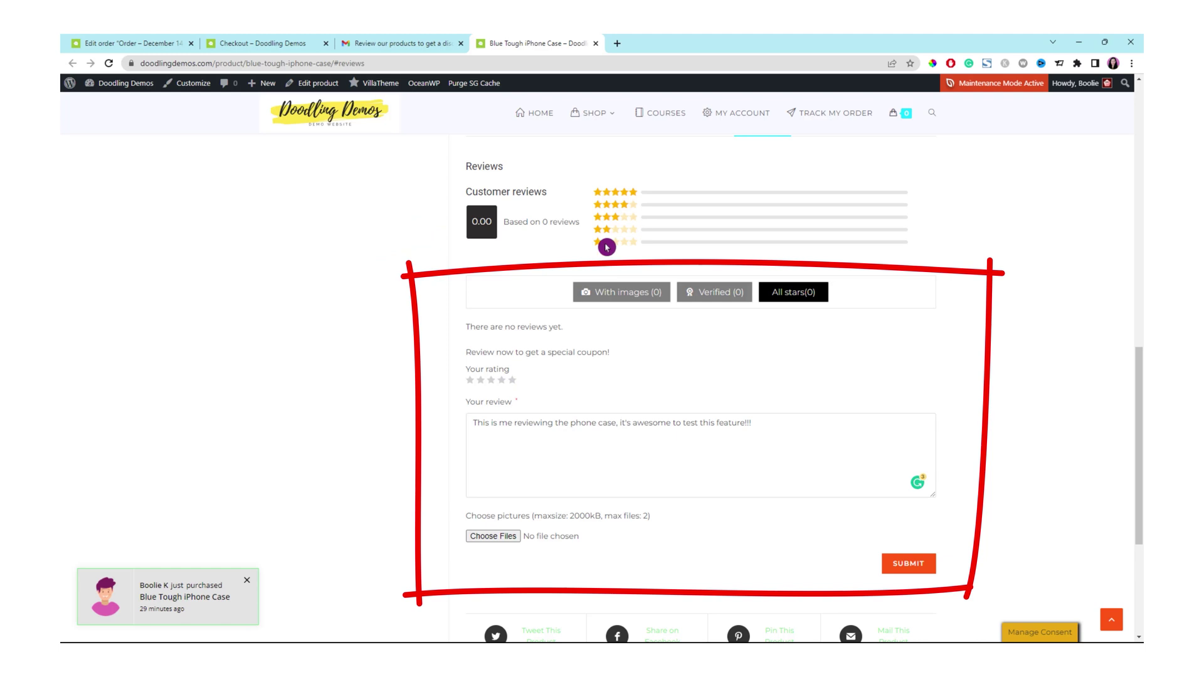
# Submit a four-star review with my-blue-phone-case.jpg attached
pyautogui.click(502, 380)
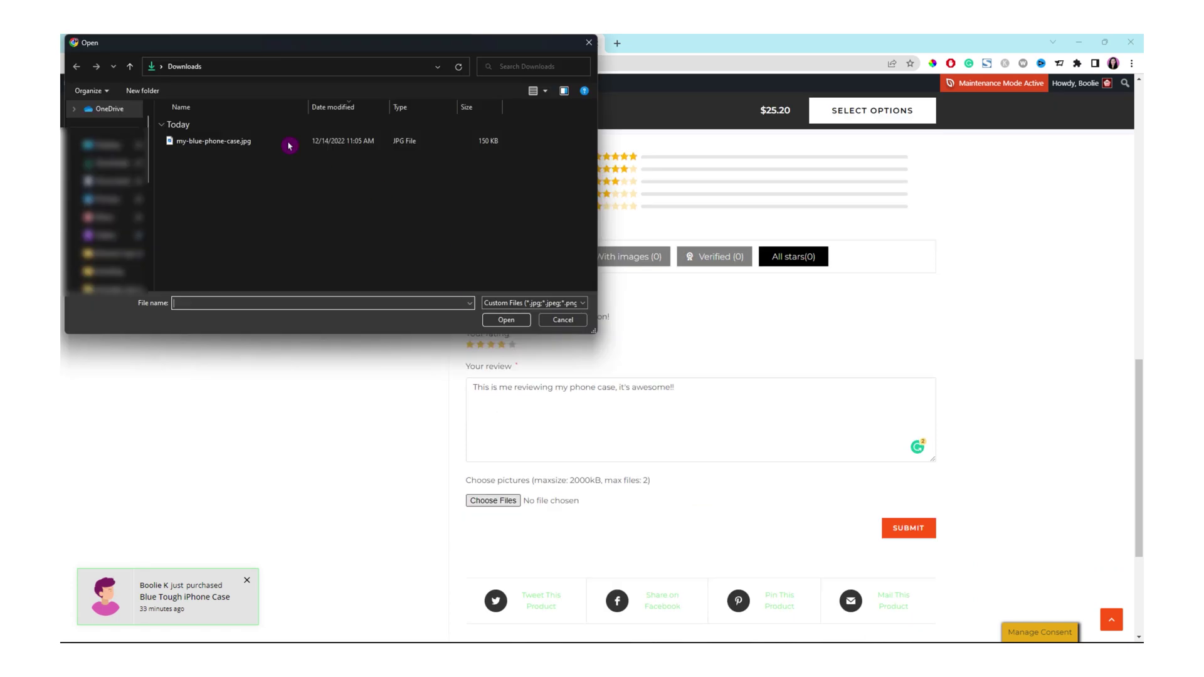
pyautogui.click(219, 141)
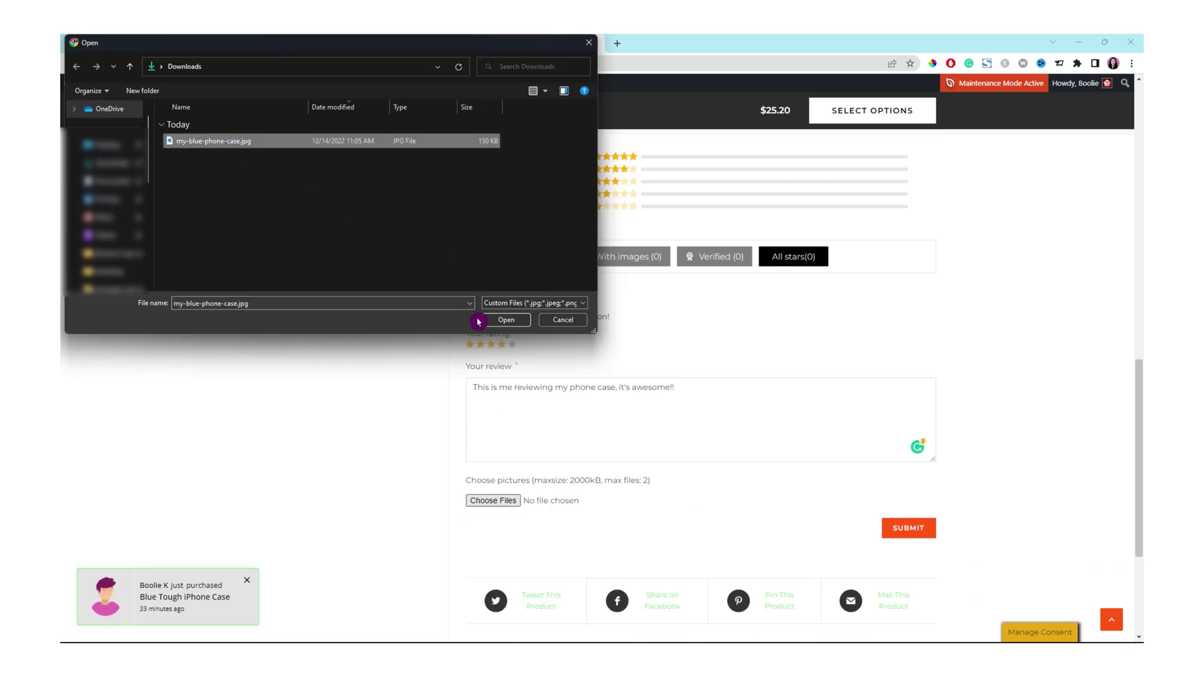
pyautogui.click(505, 322)
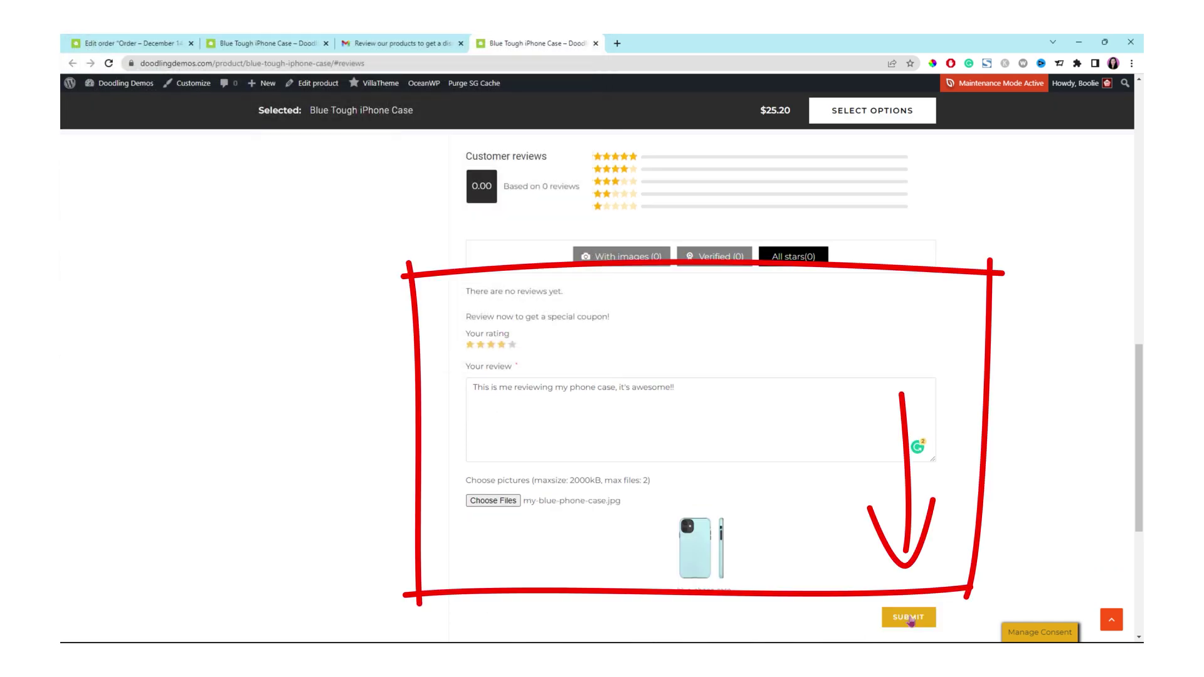
pyautogui.click(910, 617)
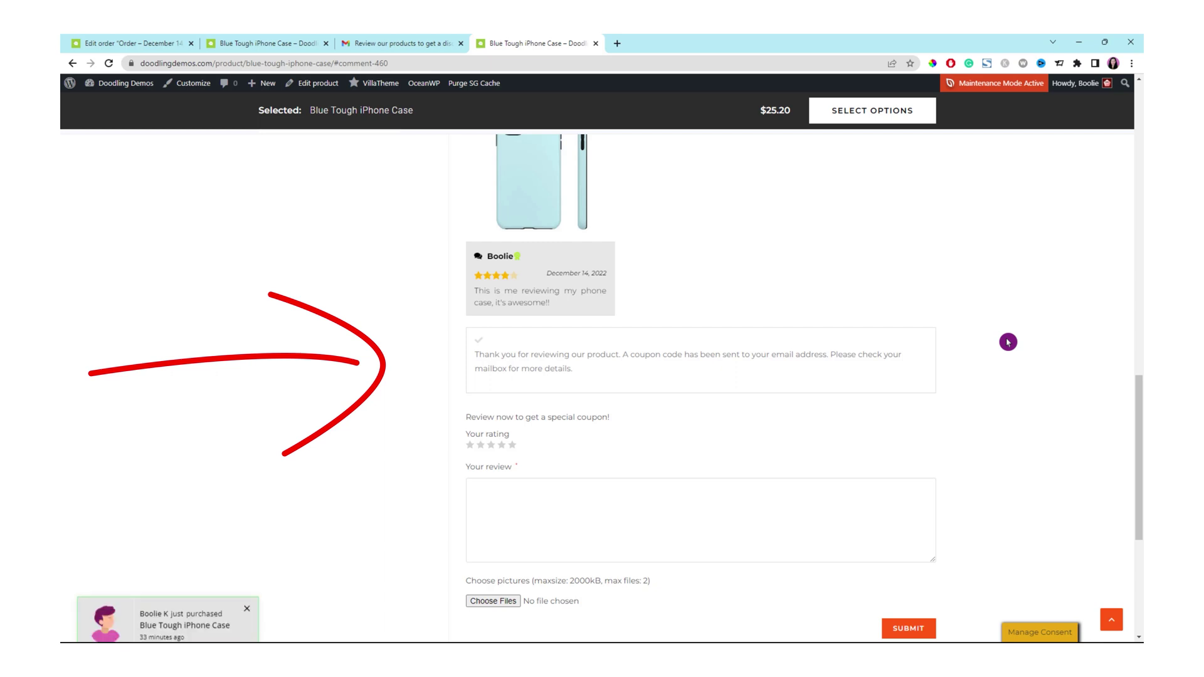
# Highlight the coupon thank-you message, then return to the top of the Blue Tough iPhone Case page
pyautogui.scroll(1, 1007, 342)
pyautogui.scroll(1, 1008, 342)
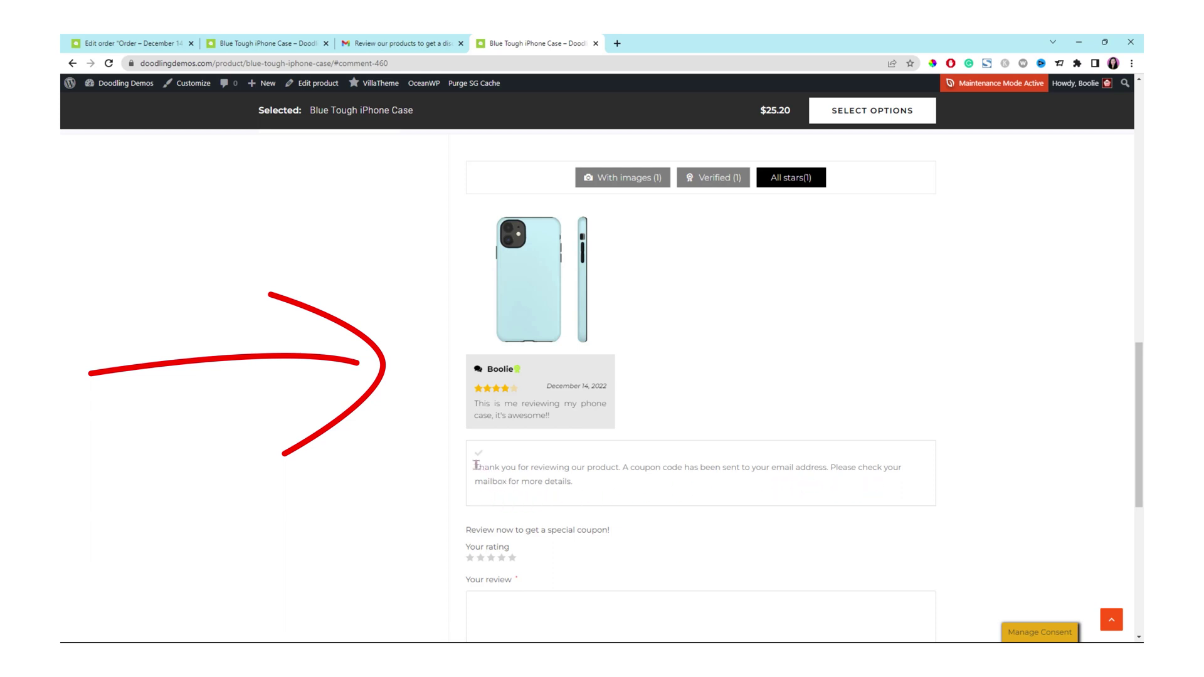
pyautogui.moveTo(476, 464); pyautogui.dragTo(572, 483)
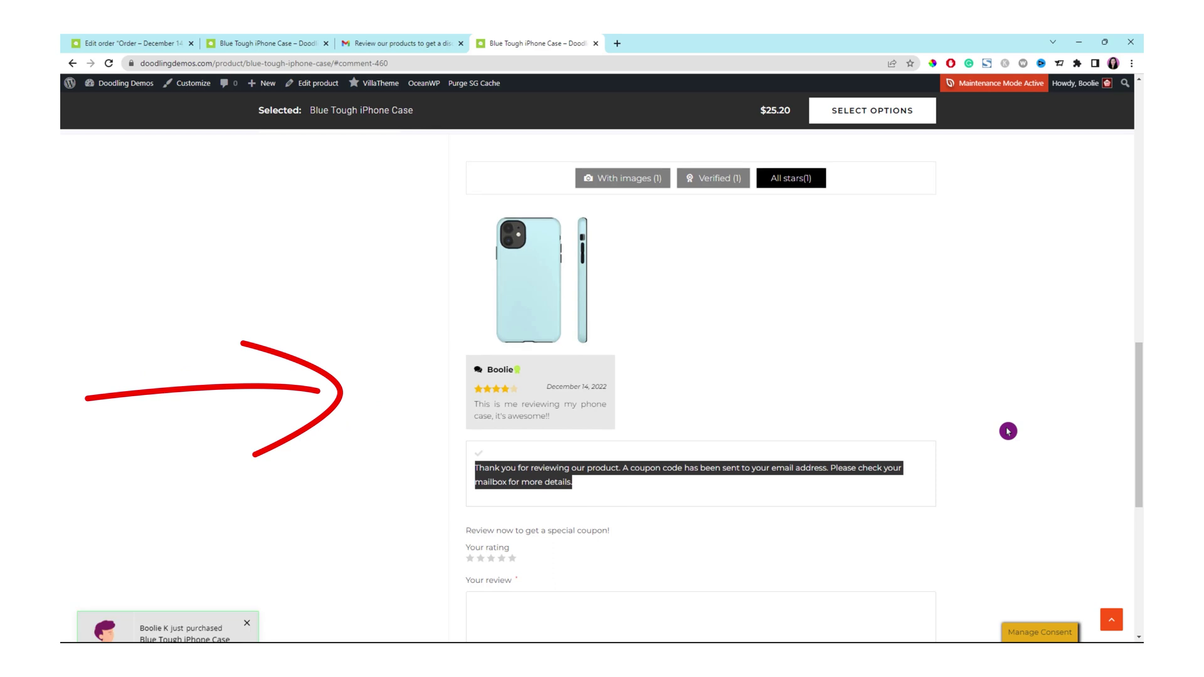
pyautogui.press('Home')
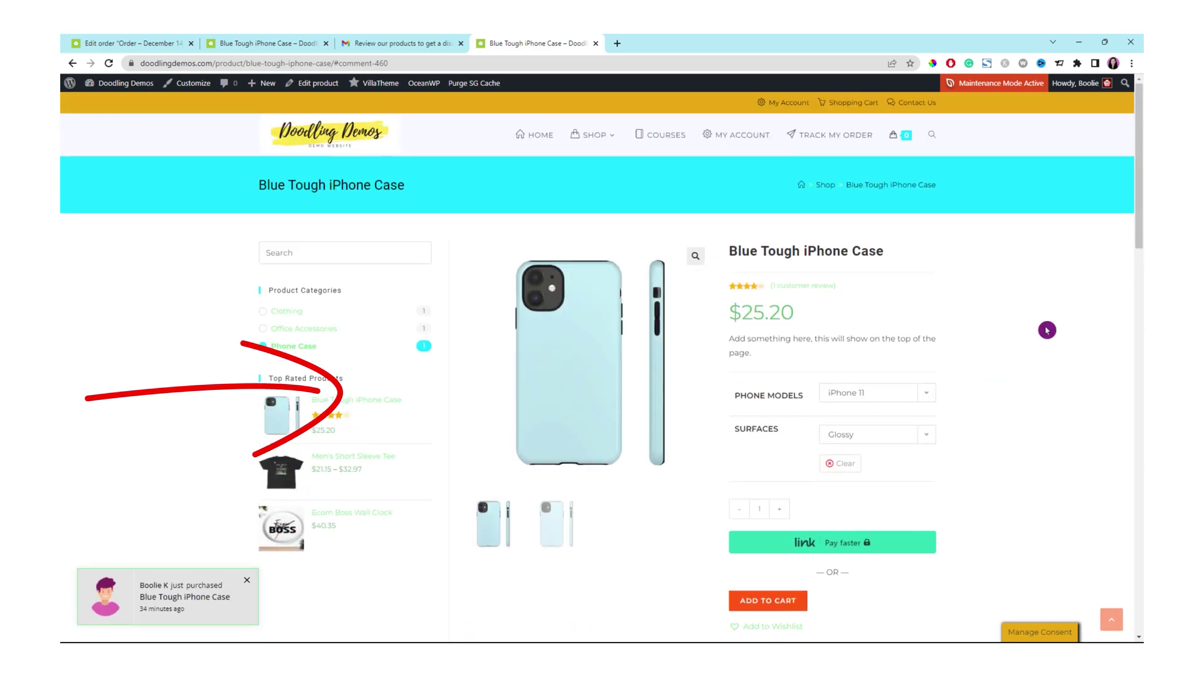